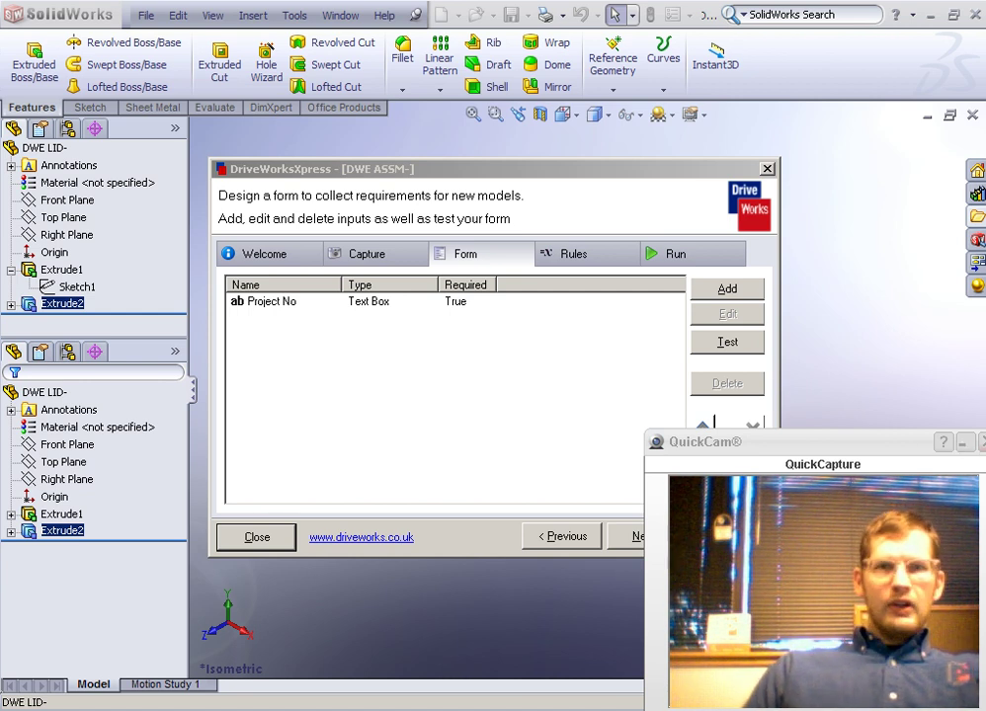
# Step: Add text box inputs named BOX Width, BOX Depth and BOX Height to the form
pyautogui.click(965, 444)
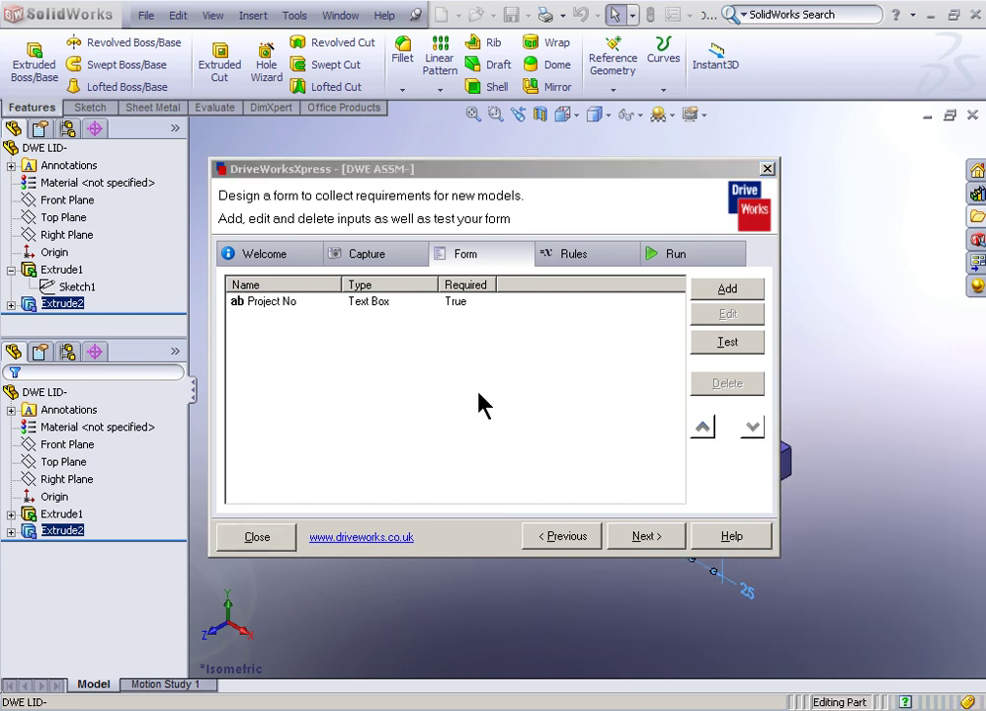
pyautogui.click(728, 290)
pyautogui.write('BOX Width')
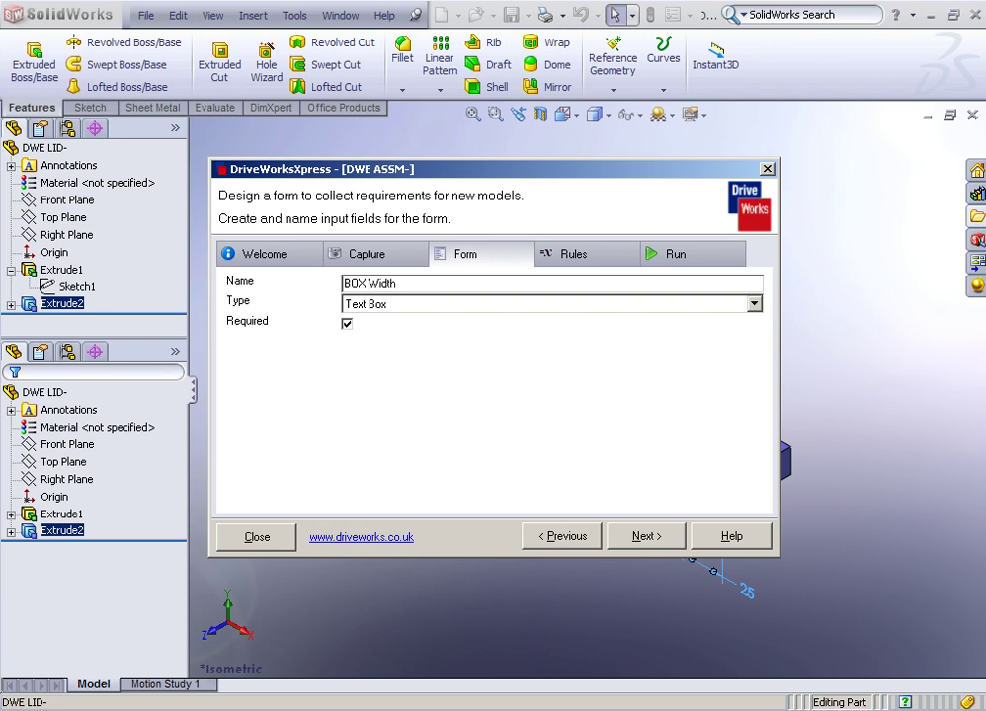
pyautogui.press('Return')
pyautogui.click(728, 290)
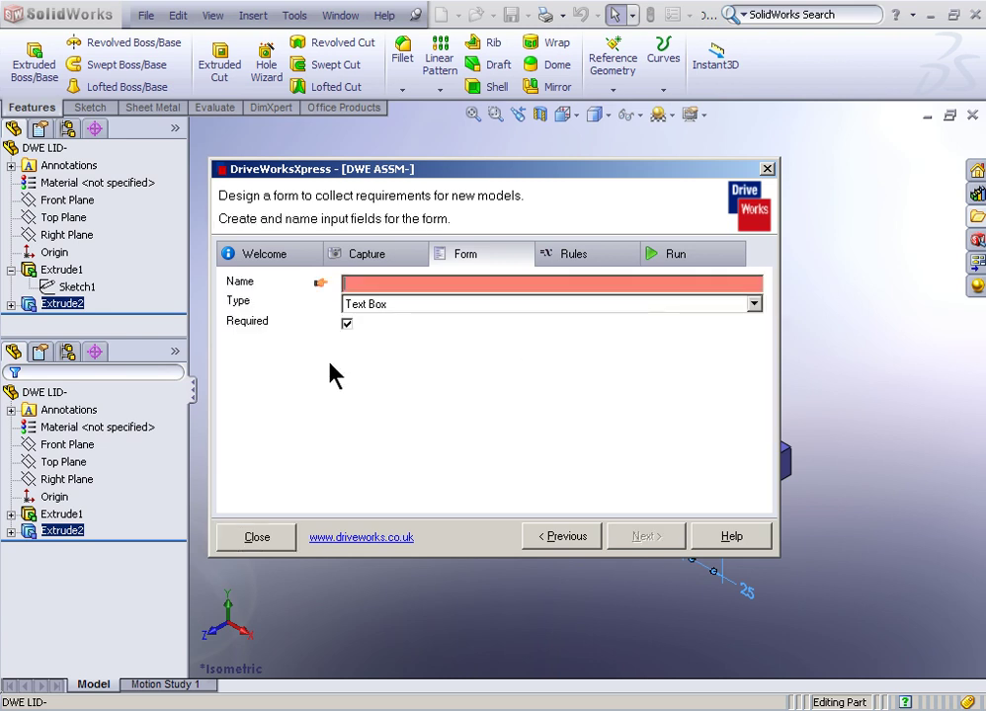
pyautogui.write('BOC')
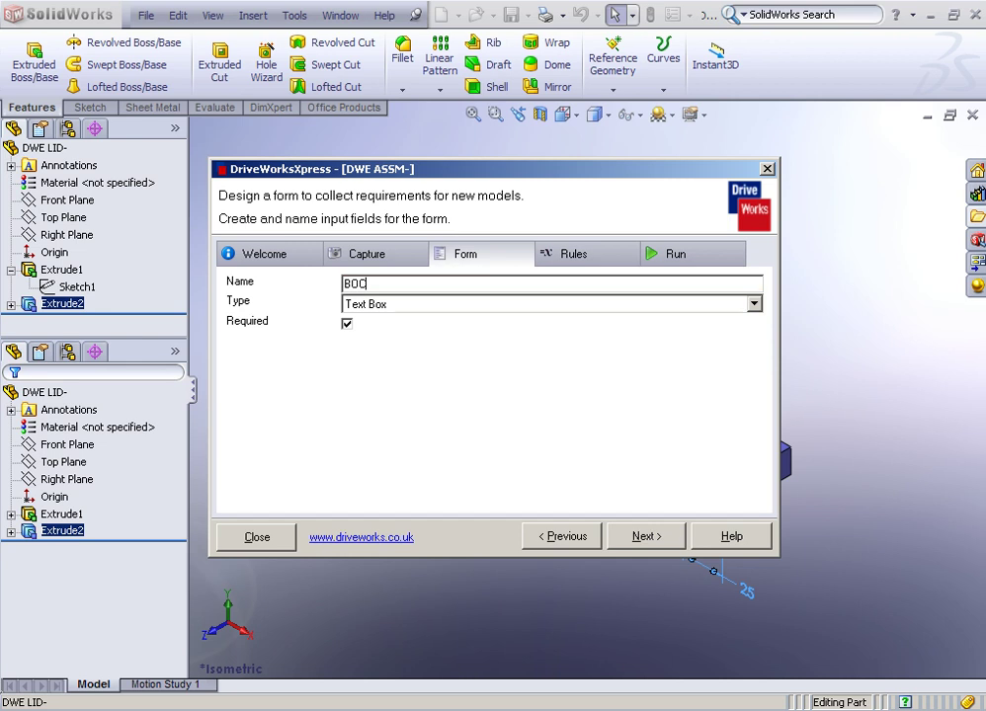
pyautogui.press('BackSpace')
pyautogui.write('X Depth')
pyautogui.press('Return')
pyautogui.click(748, 289)
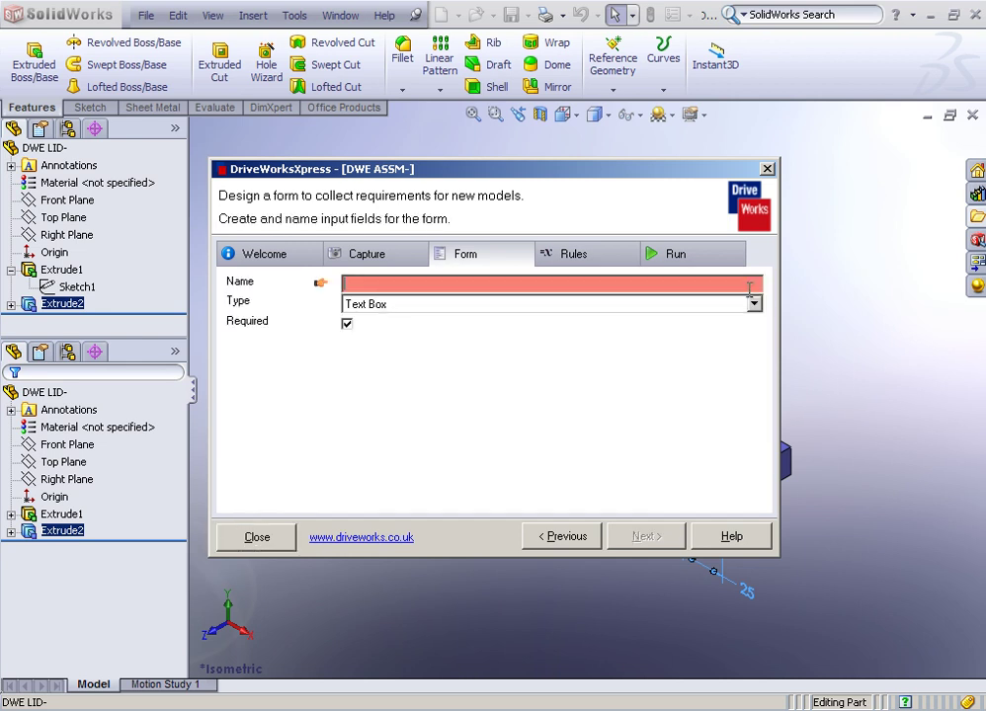
pyautogui.write('BOX Height')
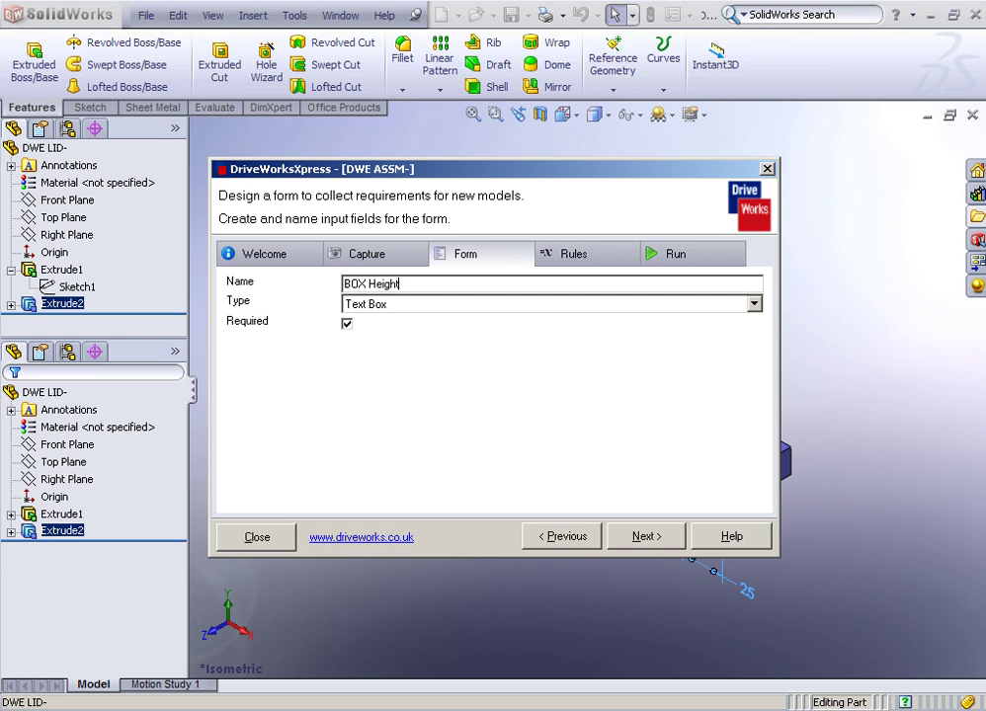
pyautogui.press('Return')
# Step: Add a check box input 'Does Box have a SHELL FEATURE'
pyautogui.click(748, 294)
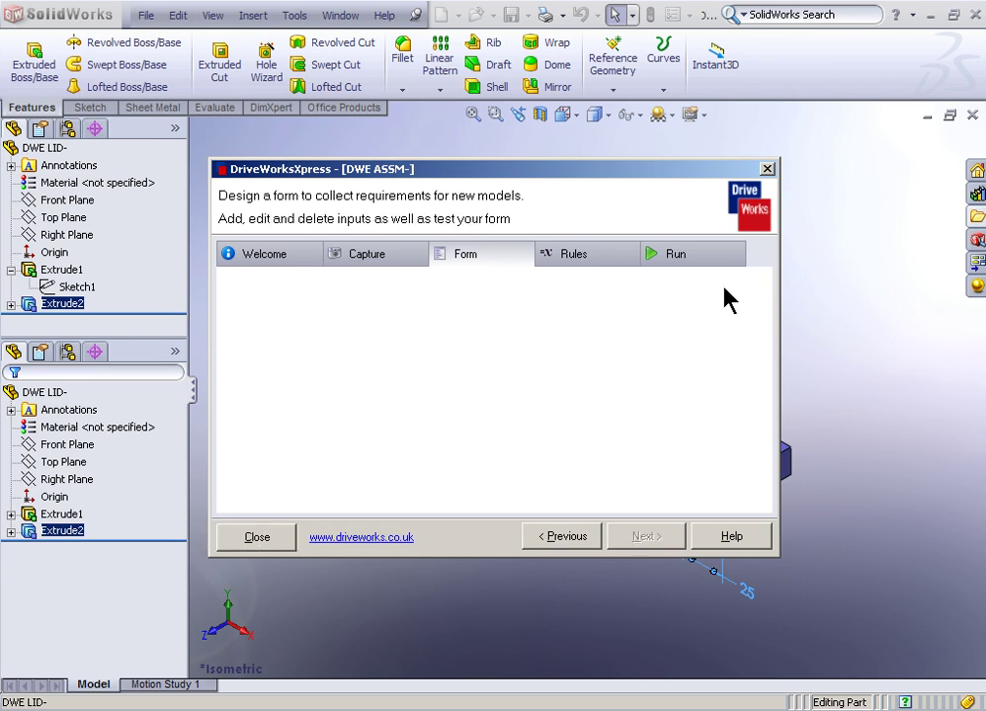
pyautogui.write('Does')
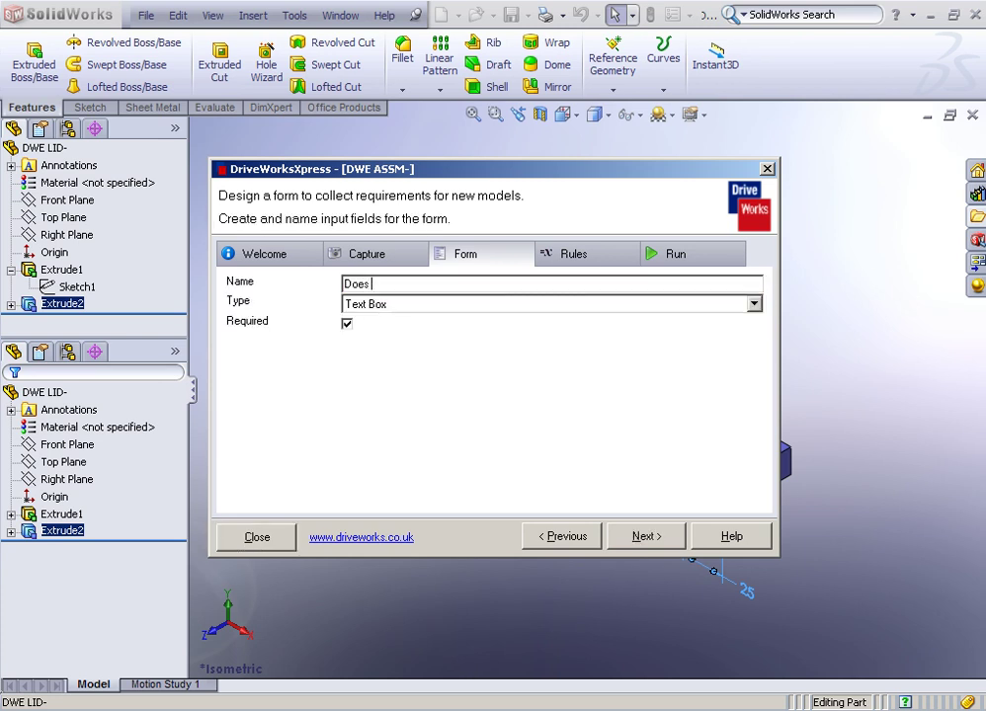
pyautogui.write(' Box have a SHELL FEATURE')
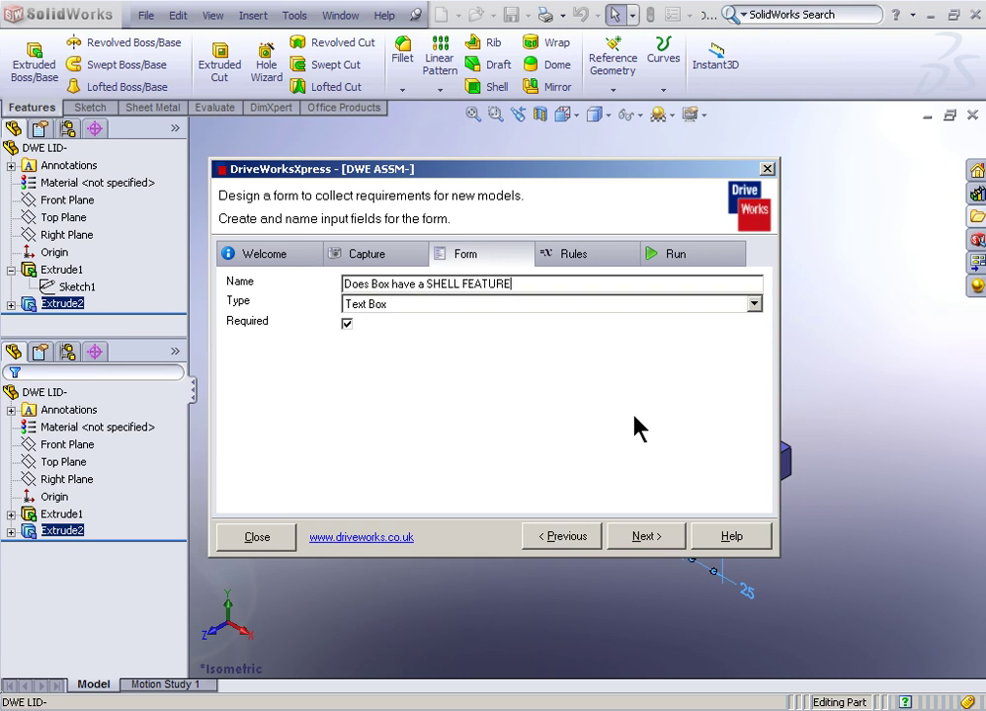
pyautogui.click(374, 306)
pyautogui.click(413, 370)
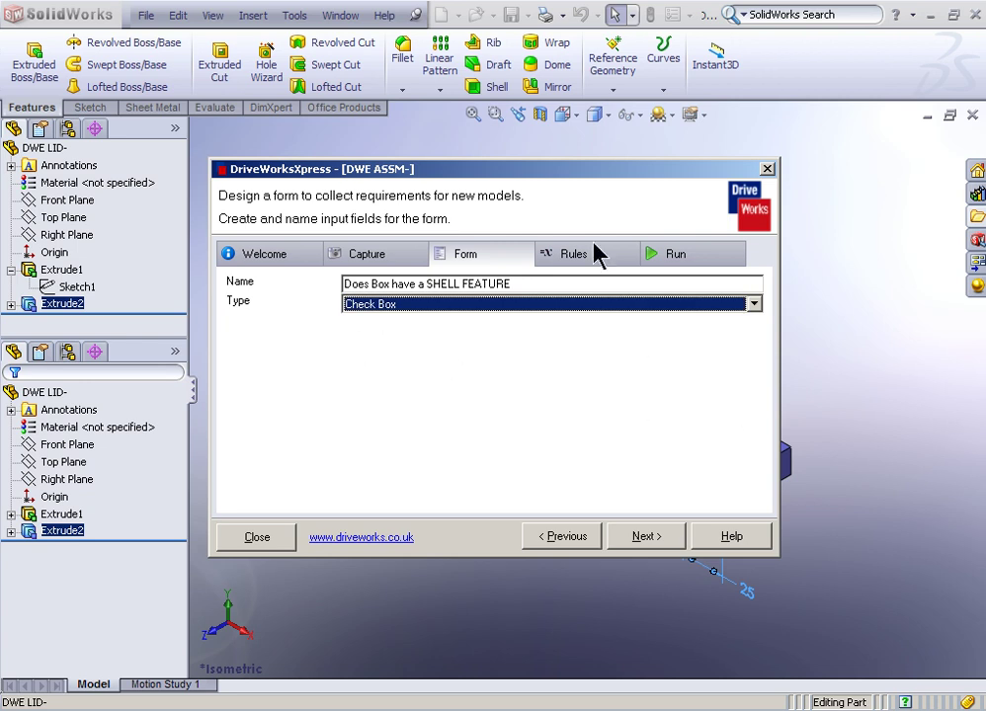
pyautogui.click(657, 540)
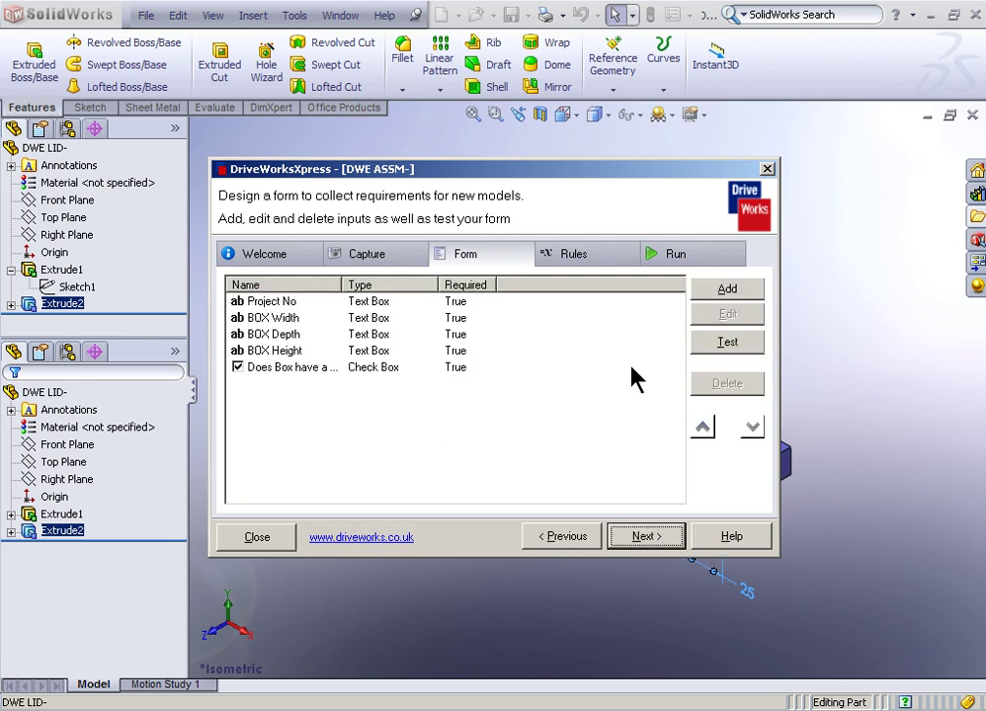
# Step: Add a BOX Shell Thickness drop-down with options 5, 10, 15, 20 and 25
pyautogui.click(729, 293)
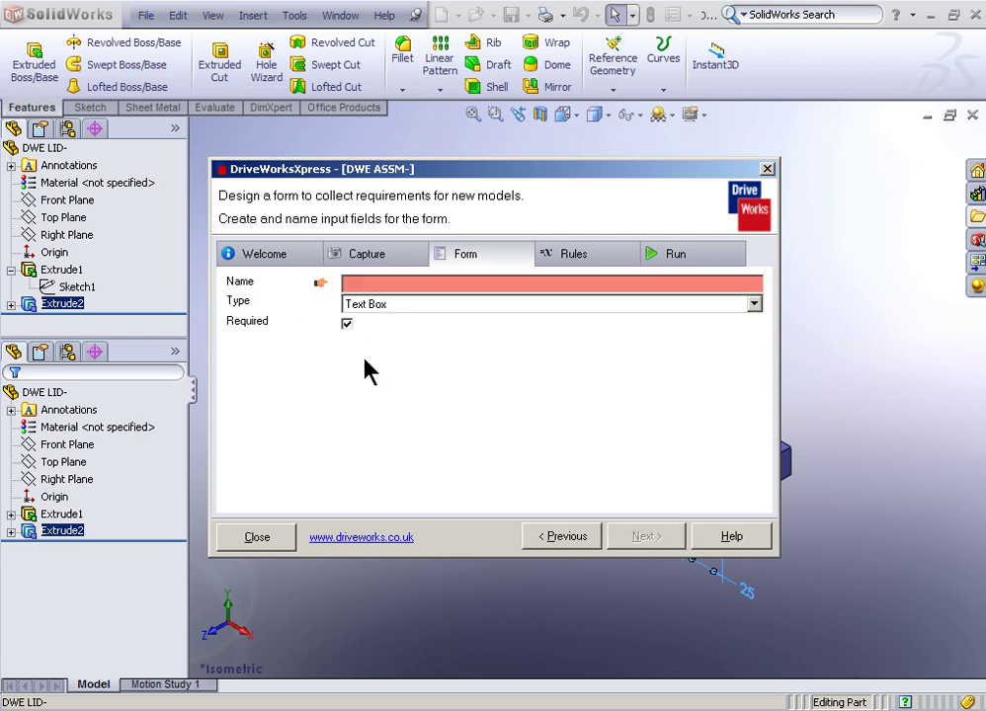
pyautogui.write('BOX Sh')
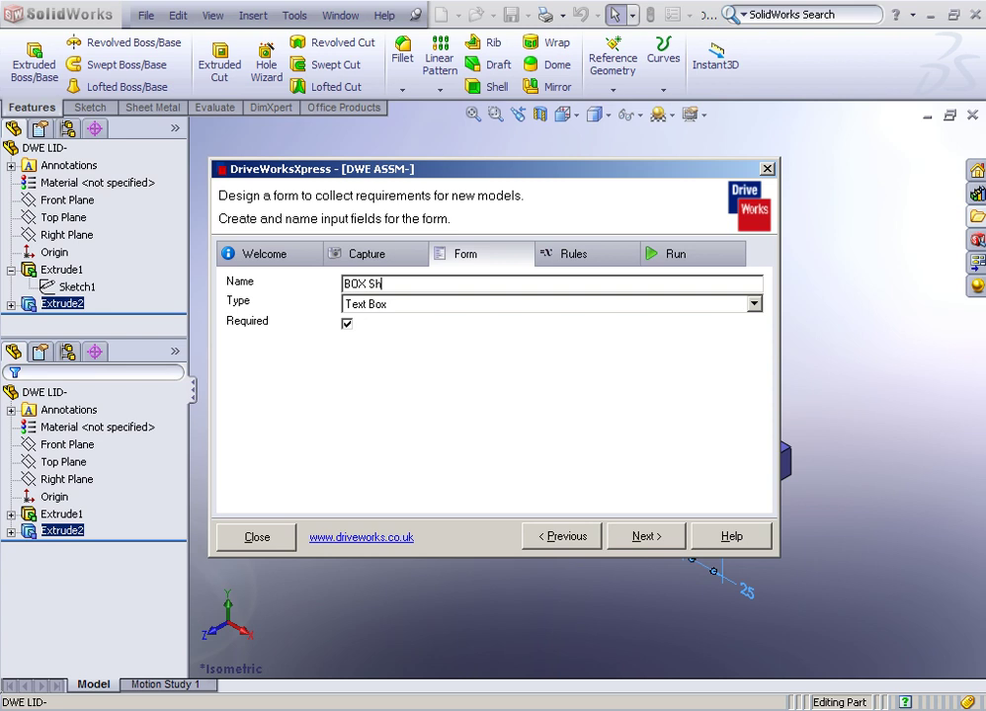
pyautogui.write('ell Thickness')
pyautogui.click(429, 306)
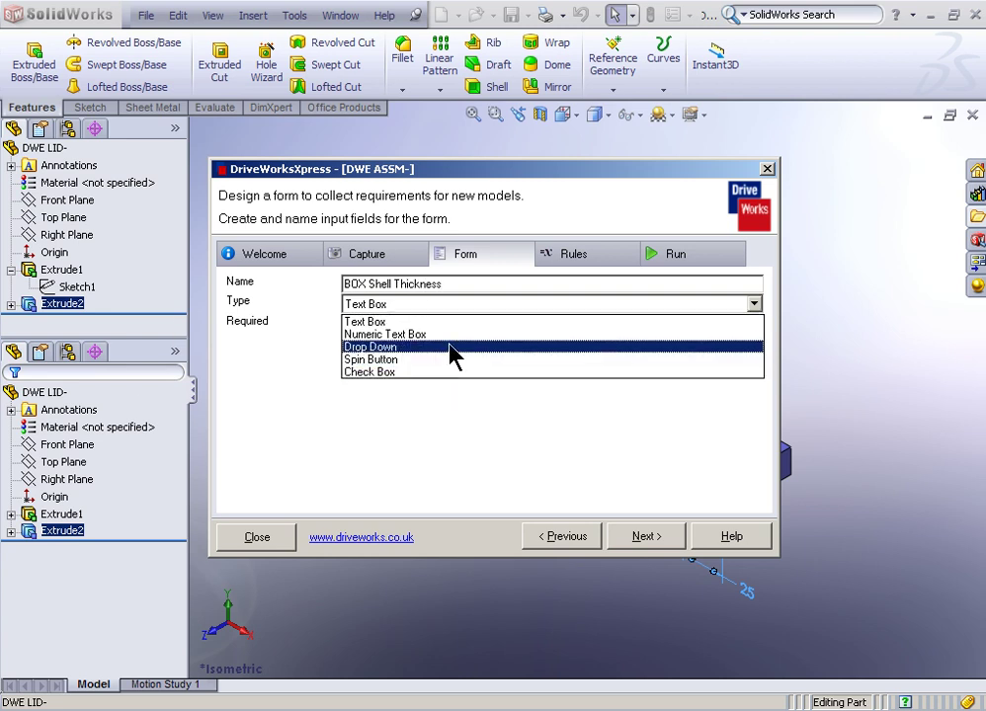
pyautogui.click(453, 348)
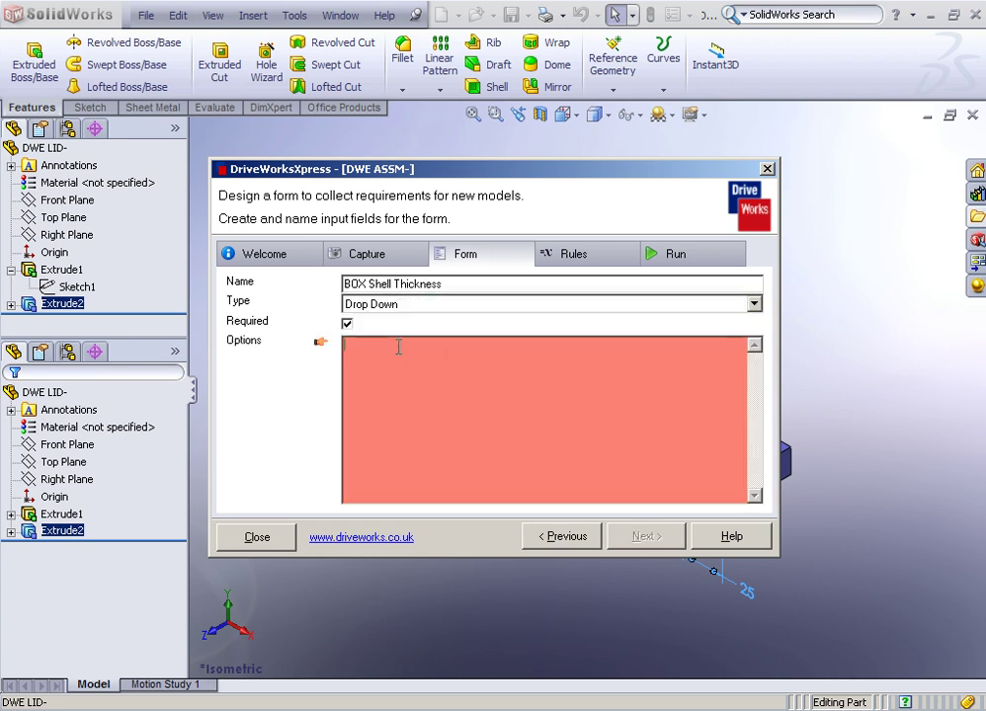
pyautogui.click(452, 372)
pyautogui.write('5')
pyautogui.press('Return')
pyautogui.write('10')
pyautogui.press('Return')
pyautogui.write('15')
pyautogui.press('Return')
pyautogui.write('20')
pyautogui.press('Return')
pyautogui.write('25')
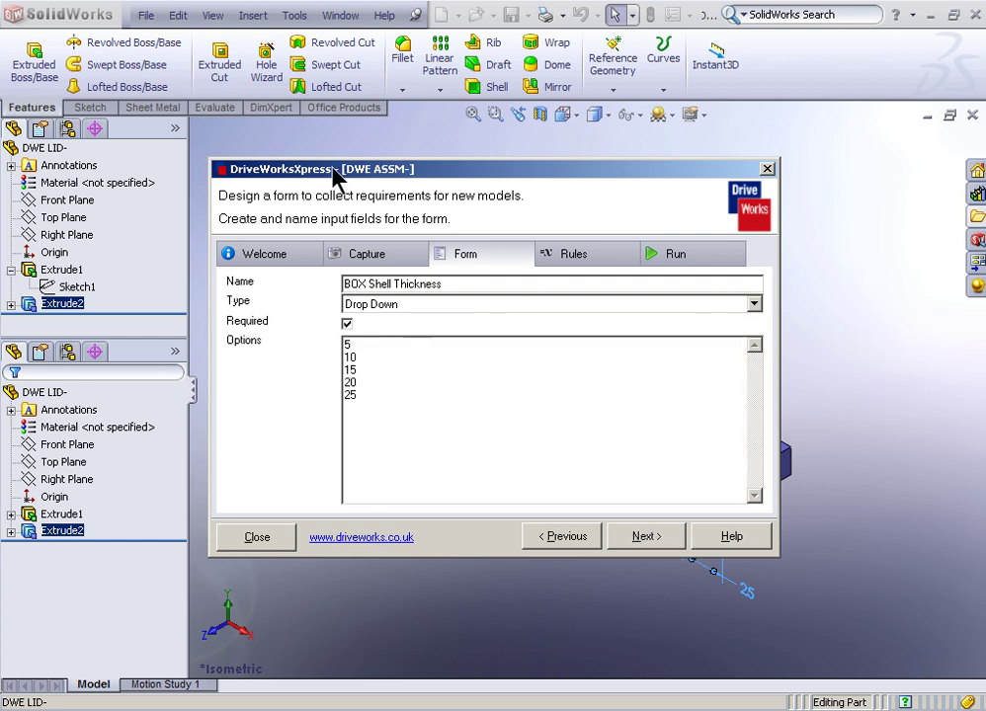
pyautogui.click(645, 541)
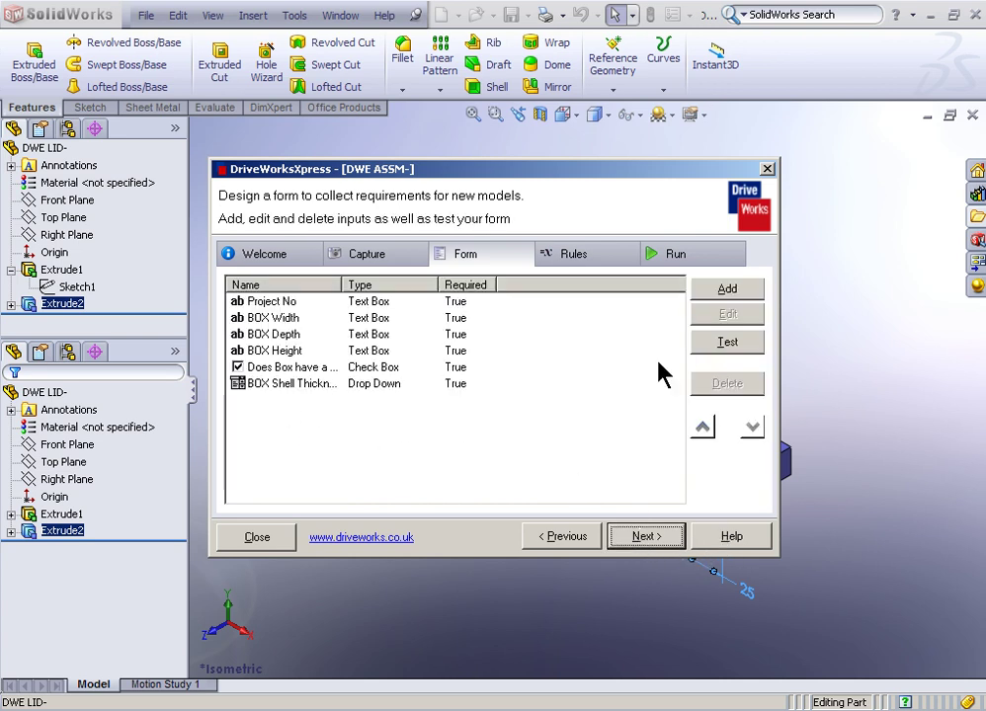
# Step: Add a check box input 'Does the BOX have a HOLE feature'
pyautogui.click(747, 288)
pyautogui.write('Box hha')
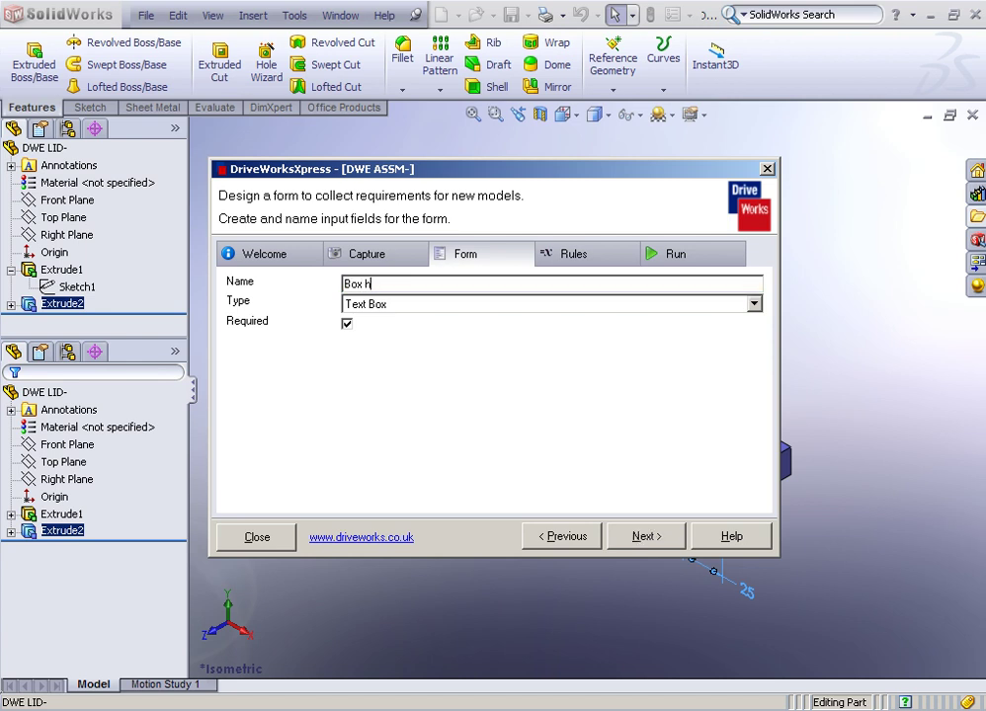
pyautogui.press('BackSpace')
pyautogui.press('BackSpace')
pyautogui.write('ave')
pyautogui.press('BackSpace')
pyautogui.press('BackSpace')
pyautogui.press('BackSpace')
pyautogui.press('BackSpace')
pyautogui.press('BackSpace')
pyautogui.press('BackSpace')
pyautogui.press('BackSpace')
pyautogui.press('BackSpace')
pyautogui.write('does the box')
pyautogui.press('BackSpace')
pyautogui.press('BackSpace')
pyautogui.press('BackSpace')
pyautogui.write('BOX have a HOL')
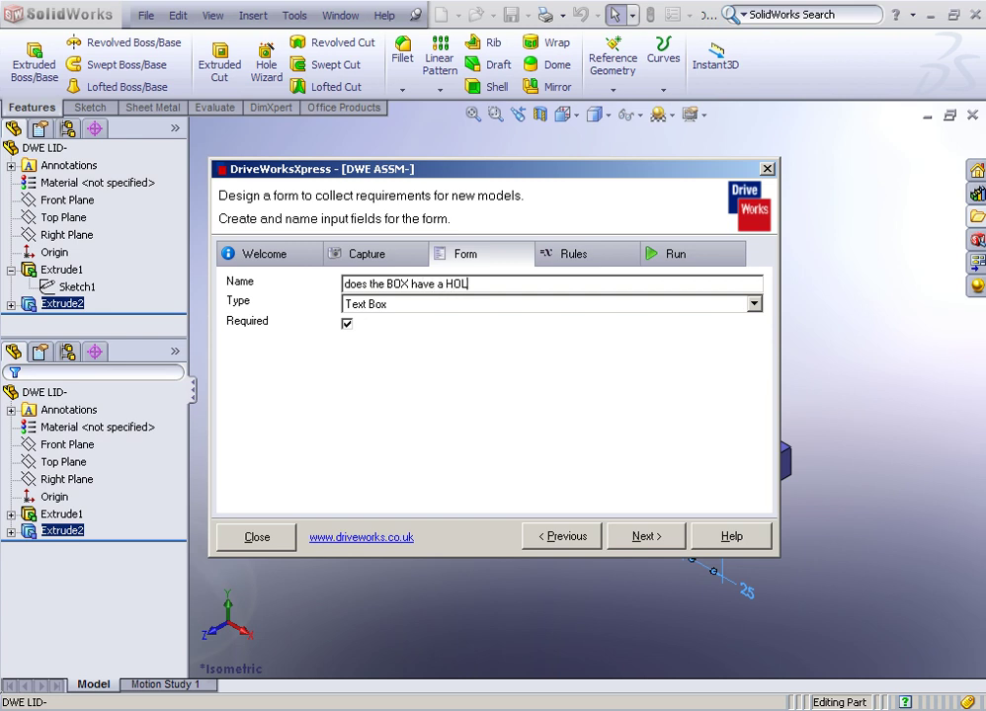
pyautogui.write('E feature')
pyautogui.click(423, 314)
pyautogui.click(405, 367)
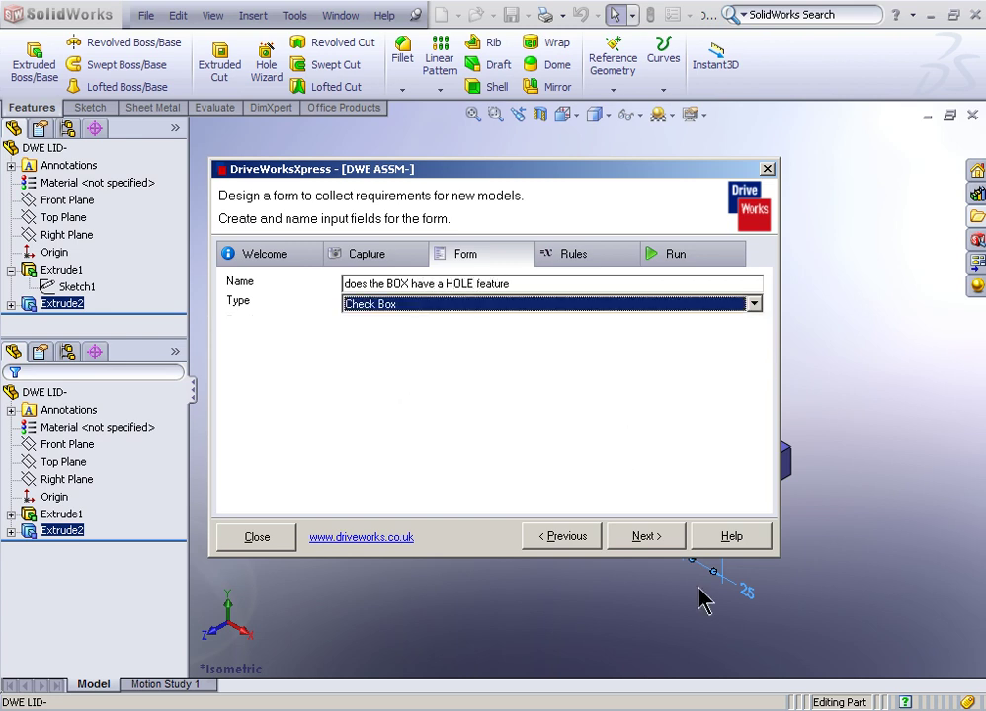
pyautogui.click(648, 539)
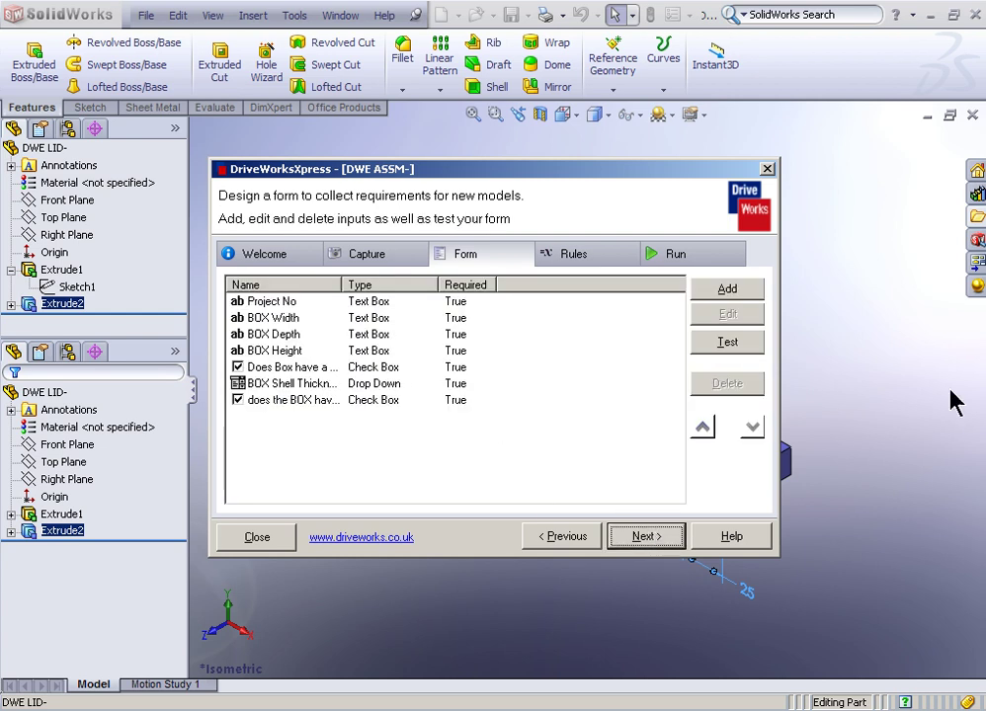
# Step: Add a BOX Hole Diameter text box input
pyautogui.click(721, 291)
pyautogui.write('BOX H')
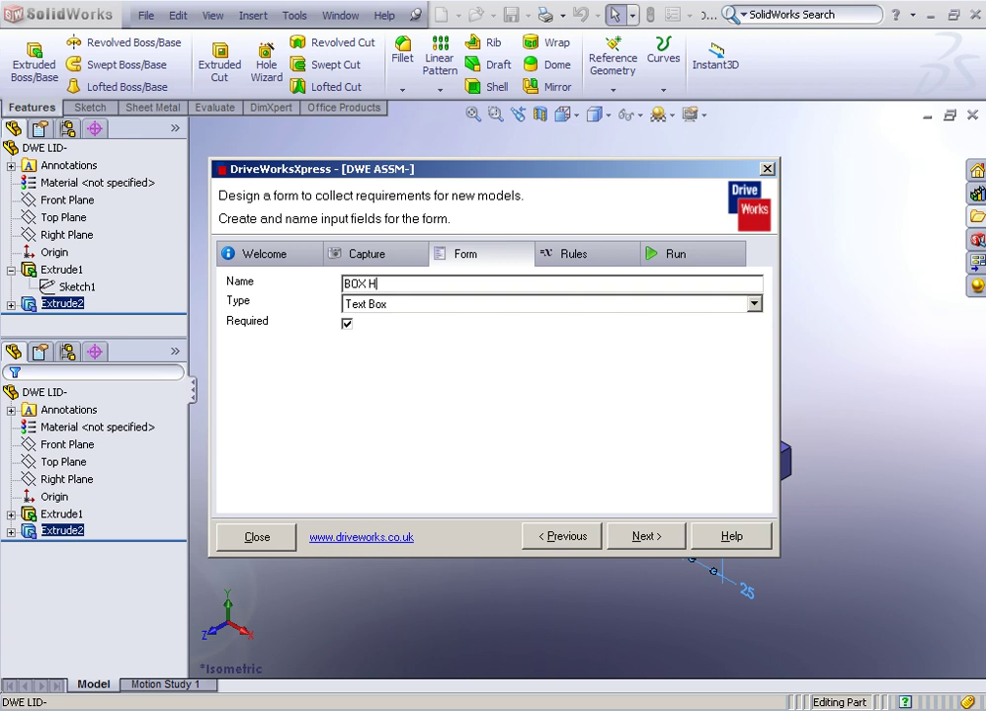
pyautogui.write('ole Diameter')
pyautogui.press('Return')
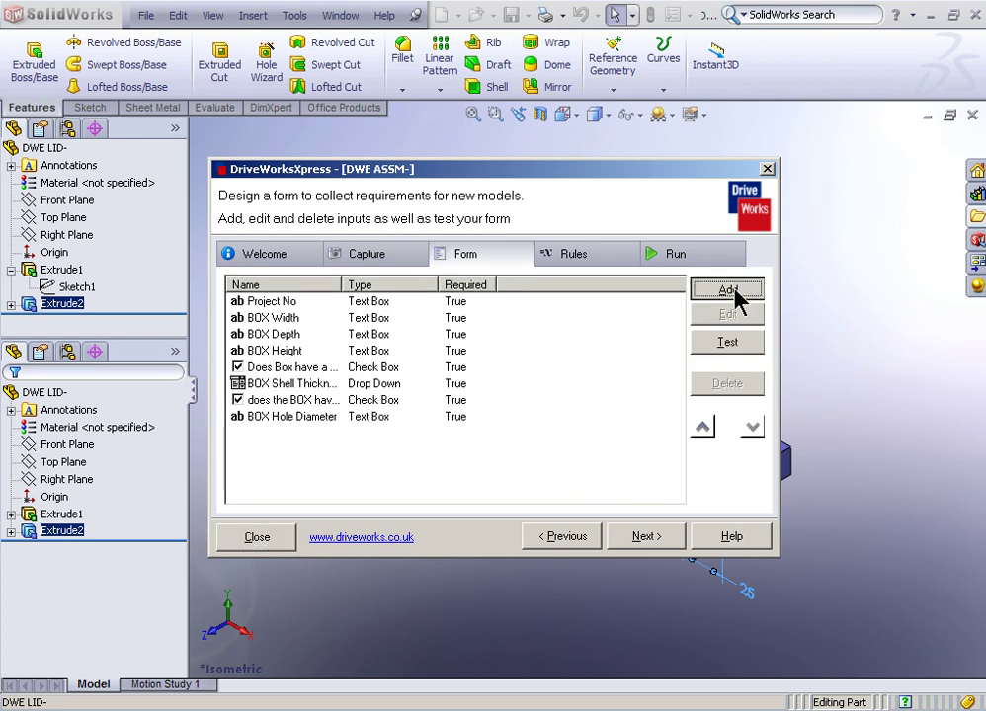
# Step: Add a 'Does the box include a LID' drop-down with options YES and NO
pyautogui.click(735, 287)
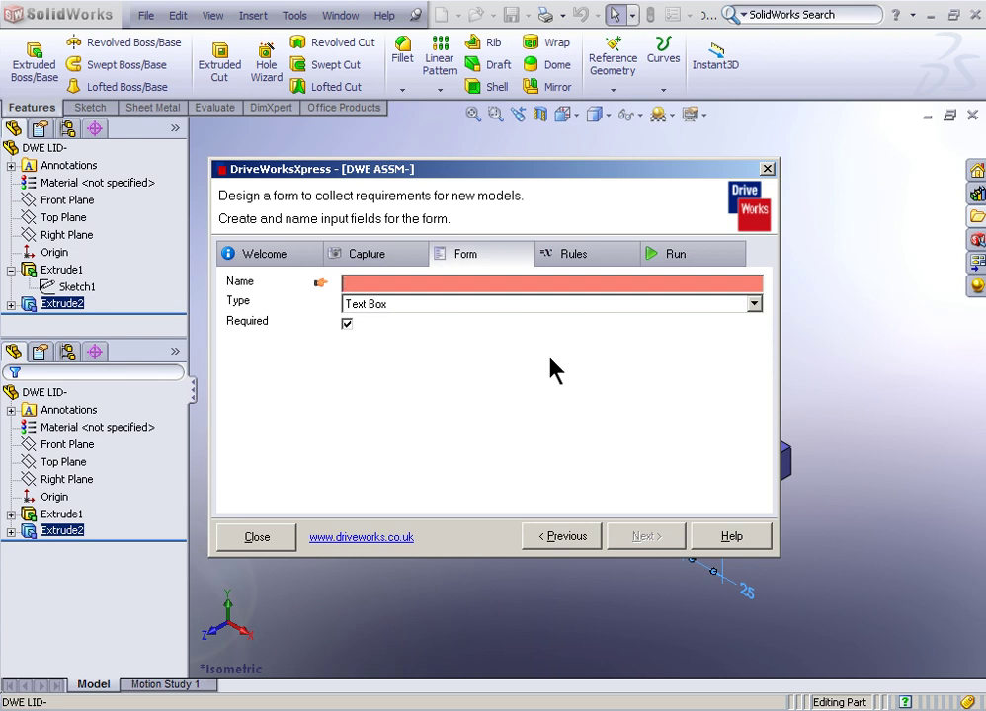
pyautogui.write('Does the box incluide')
pyautogui.press('BackSpace')
pyautogui.press('BackSpace')
pyautogui.press('BackSpace')
pyautogui.write('de F')
pyautogui.press('BackSpace')
pyautogui.write('a LID')
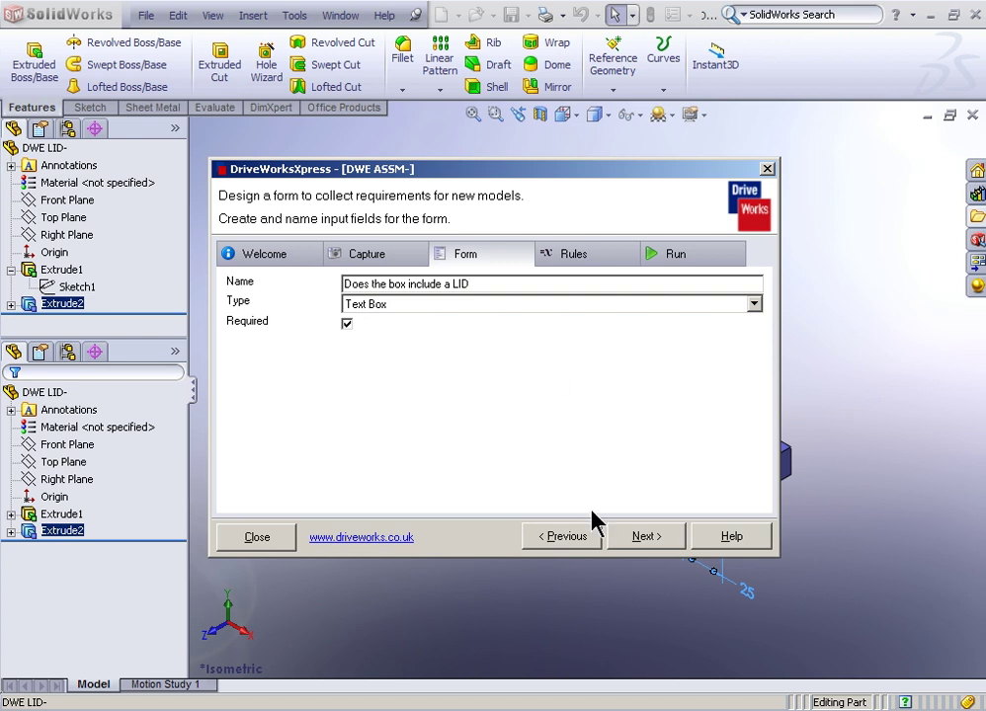
pyautogui.click(396, 307)
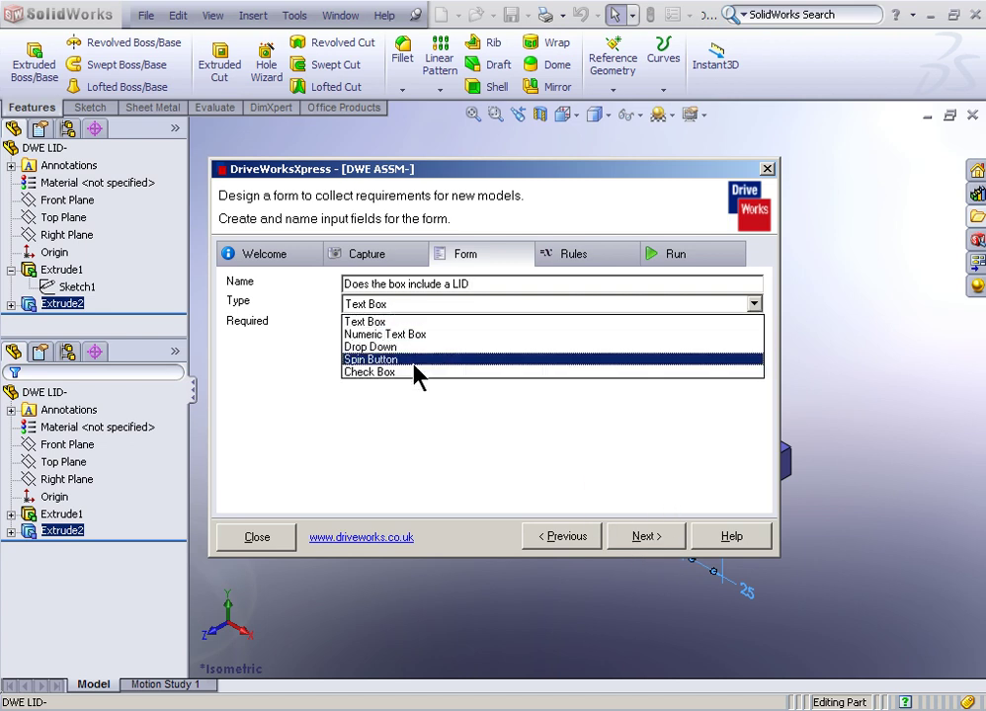
pyautogui.click(411, 347)
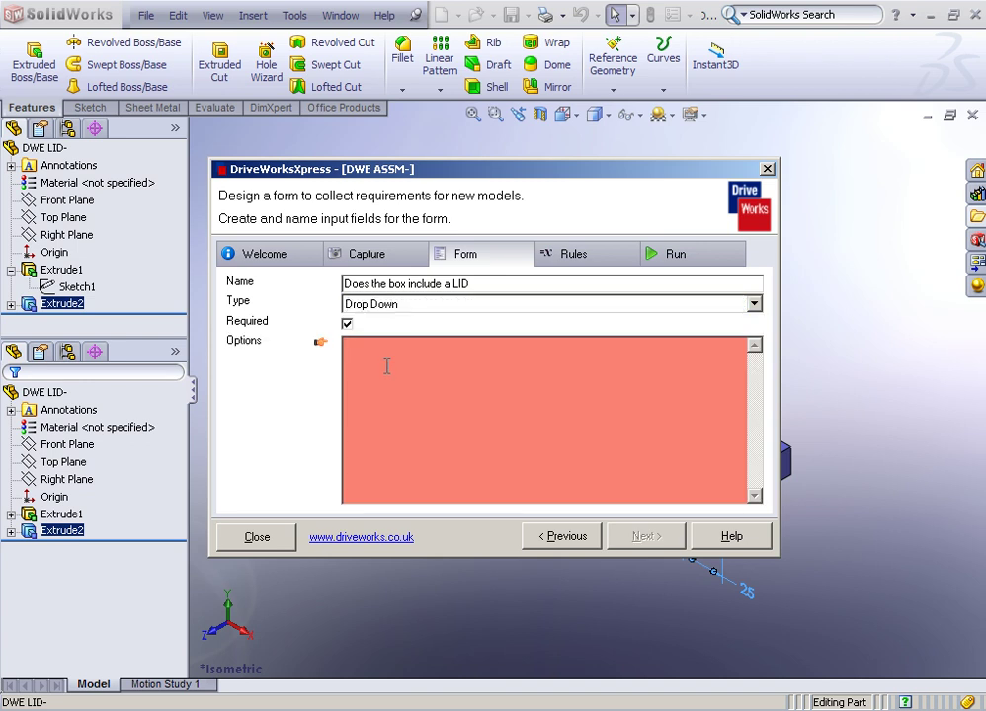
pyautogui.click(386, 367)
pyautogui.write('YES')
pyautogui.press('Return')
pyautogui.write('NO')
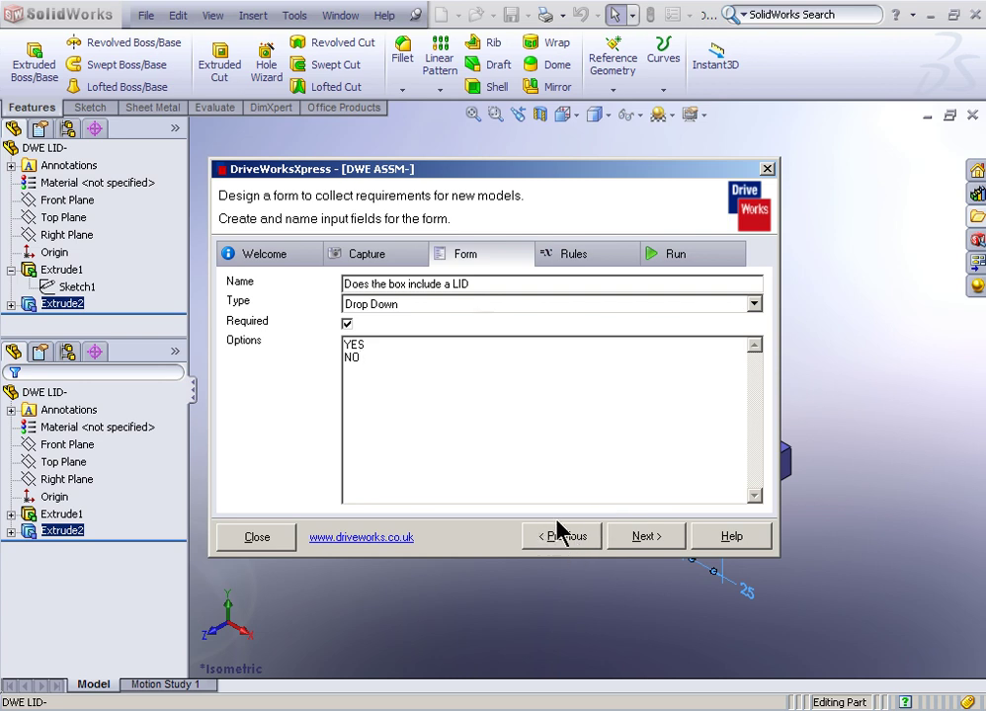
pyautogui.click(646, 538)
# Step: Add a LID Thickness text box input
pyautogui.click(743, 290)
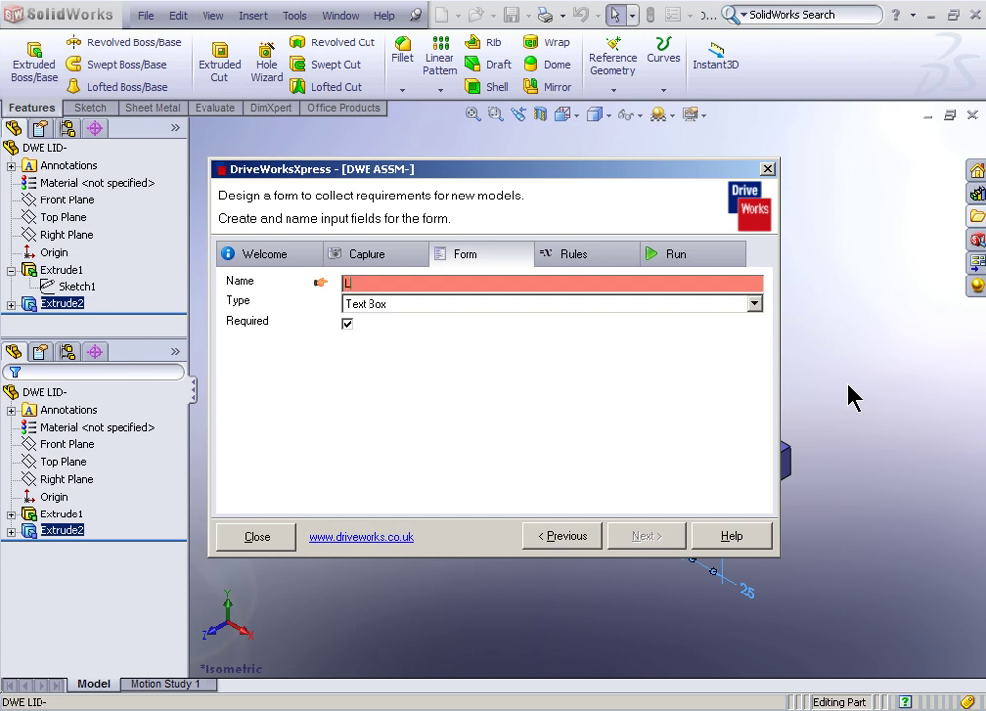
pyautogui.write('LID Thi')
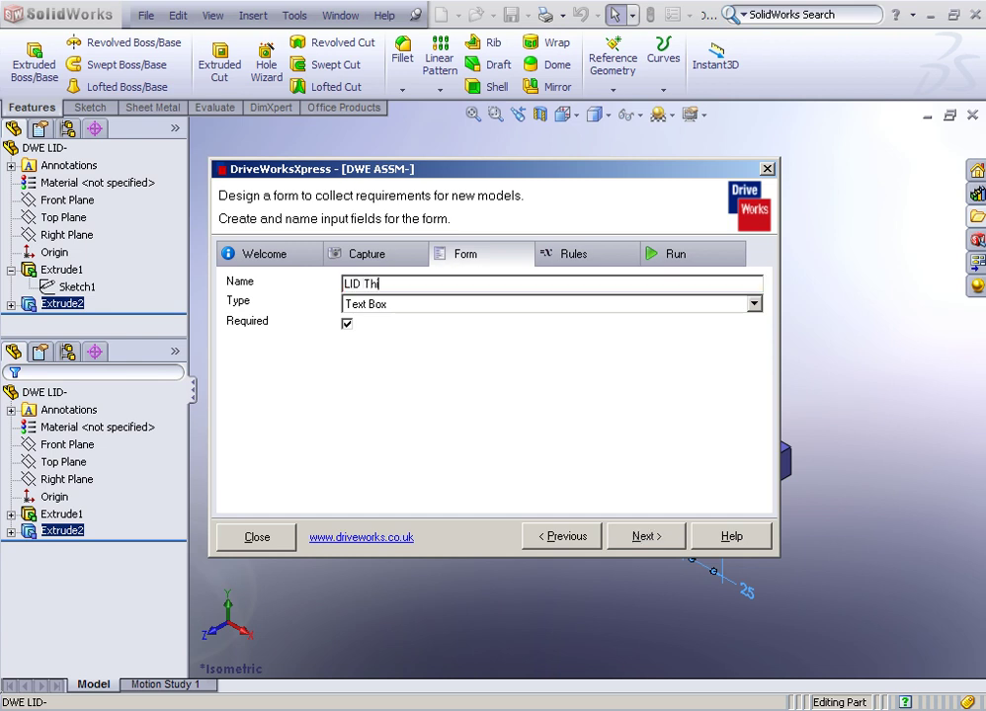
pyautogui.write('ckness')
pyautogui.click(613, 537)
# Step: Add a 'Does LID have a handle' drop-down with options YES and NO
pyautogui.click(741, 289)
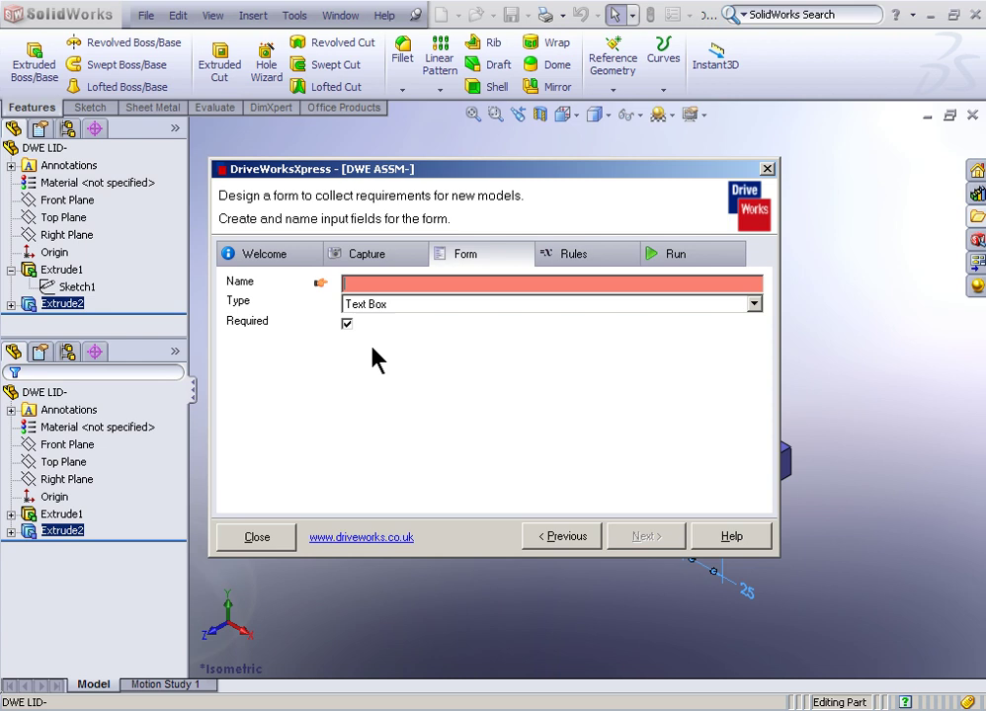
pyautogui.write('Does ')
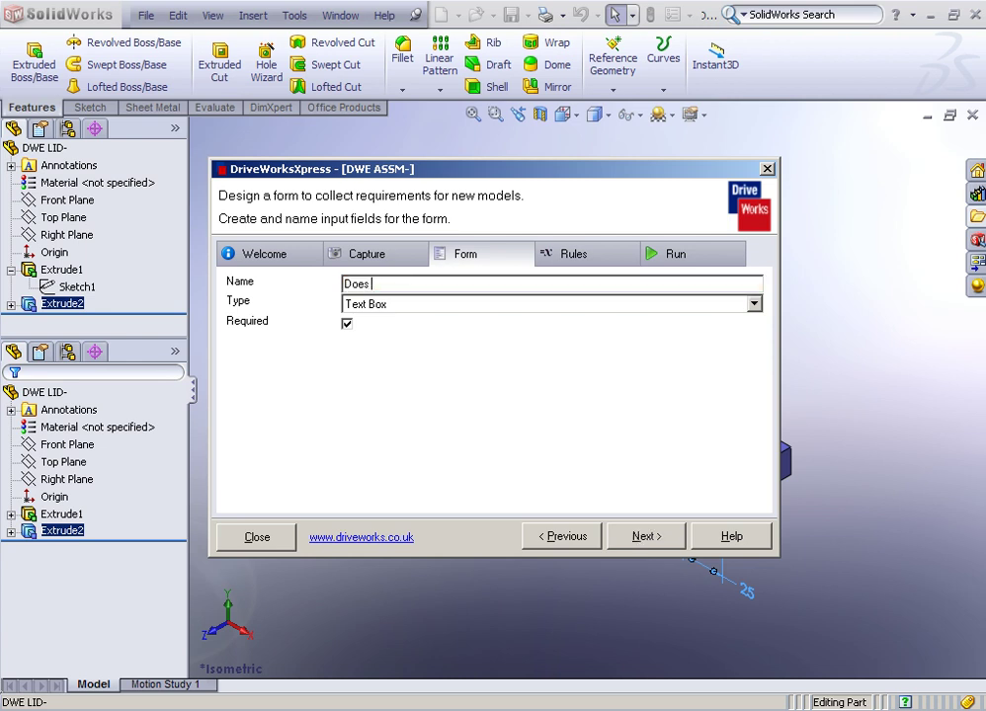
pyautogui.write('LID have a handle')
pyautogui.click(409, 305)
pyautogui.click(398, 348)
pyautogui.click(407, 353)
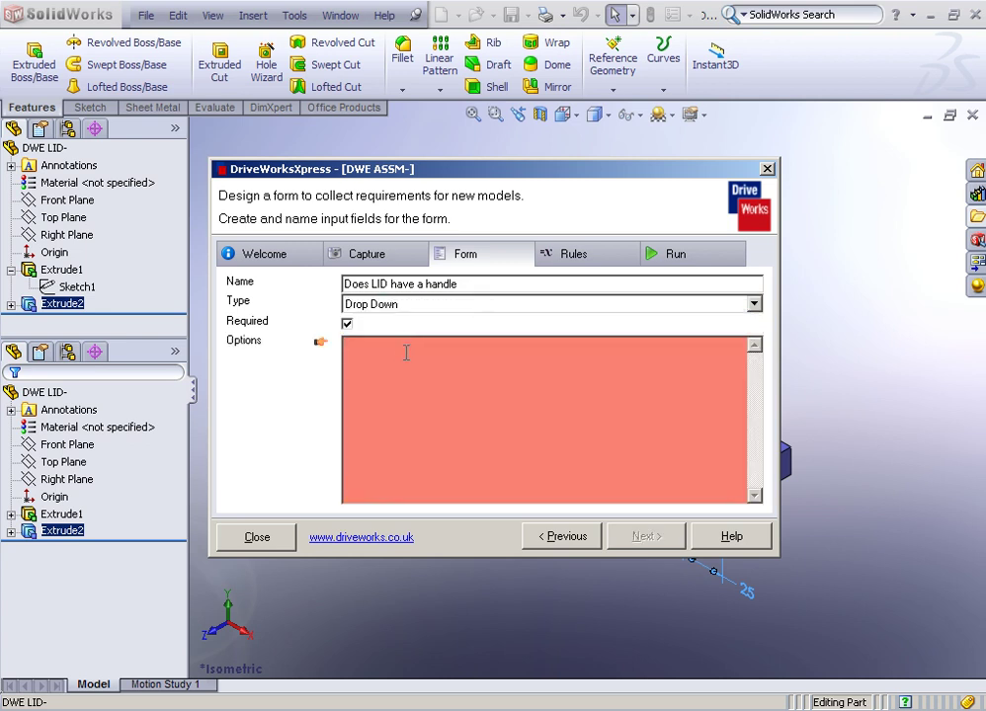
pyautogui.write('YES')
pyautogui.press('Return')
pyautogui.write('NO')
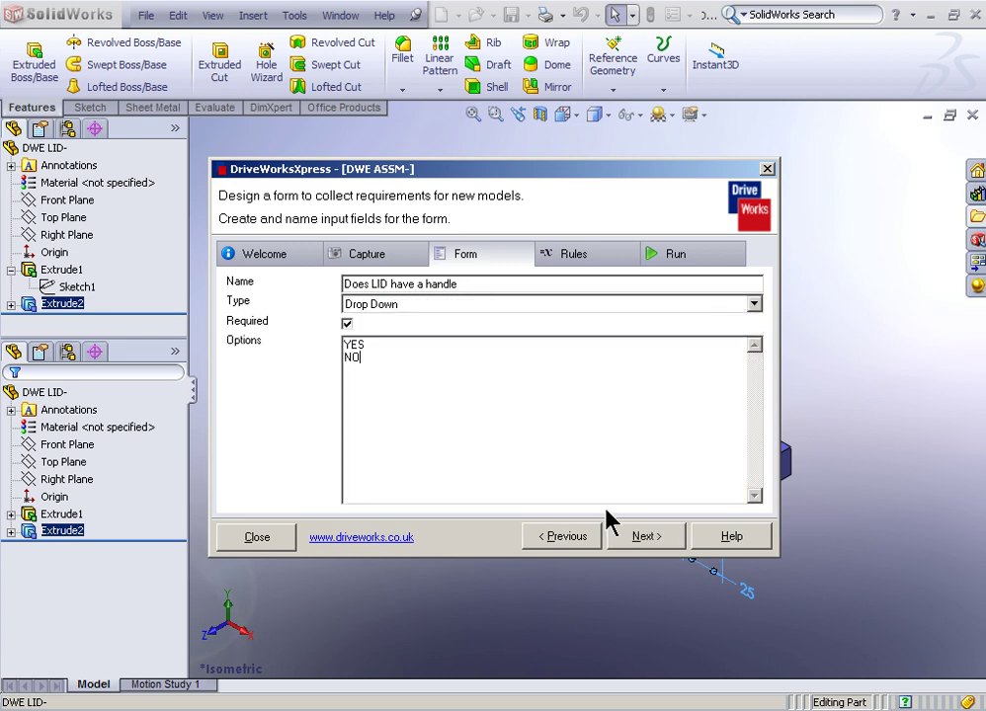
pyautogui.click(645, 535)
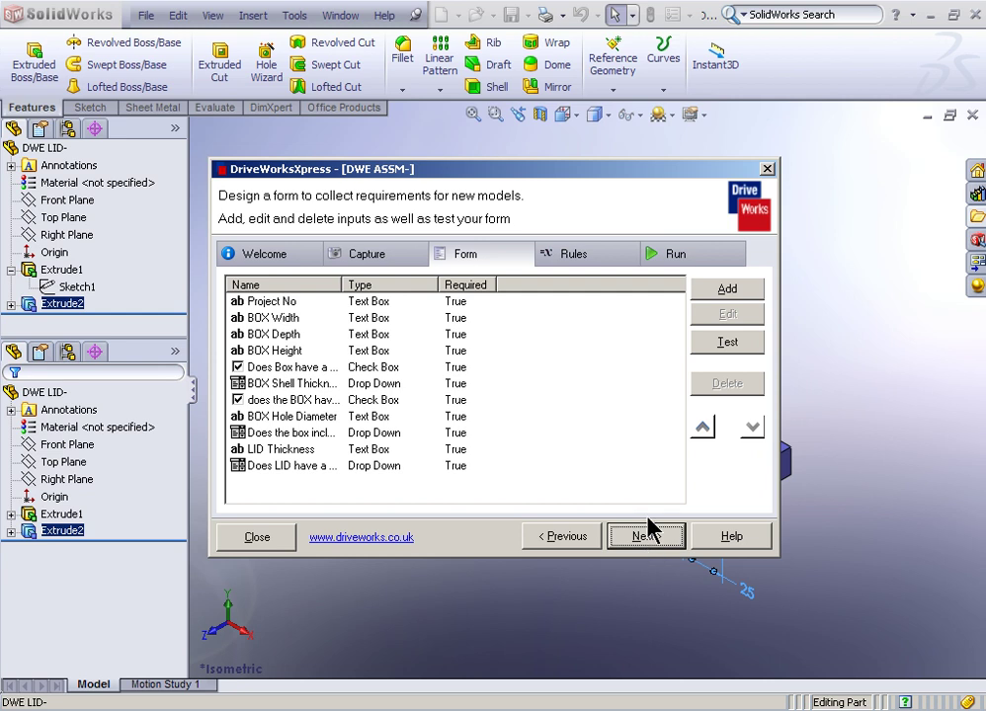
# Step: Add a LID HANDLE Height text box input
pyautogui.click(724, 290)
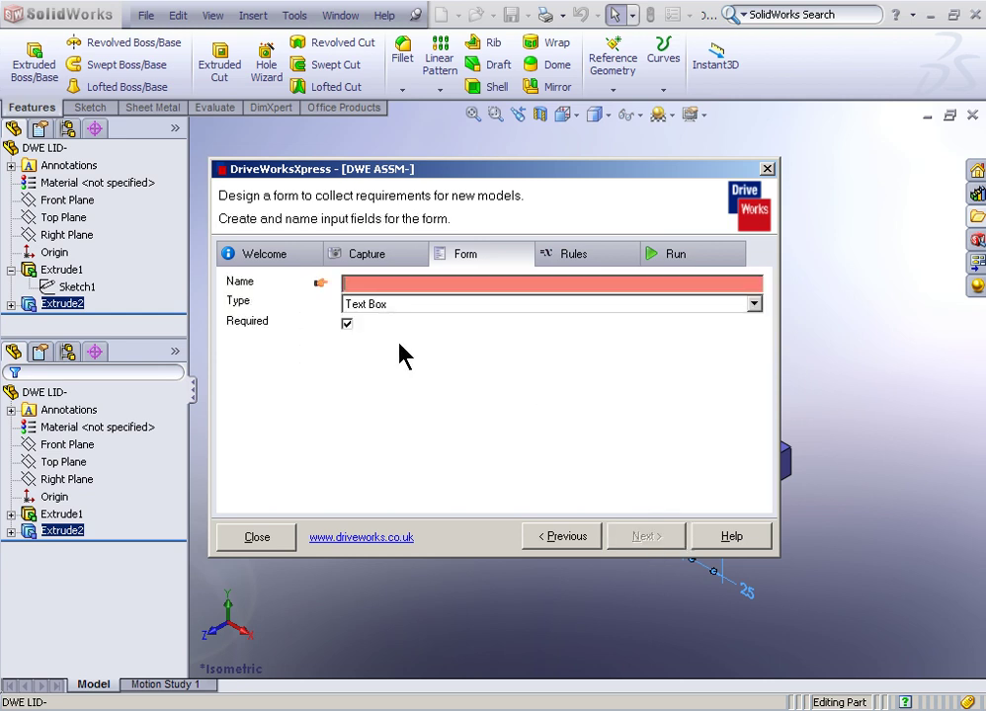
pyautogui.write('LID HANDLE Height')
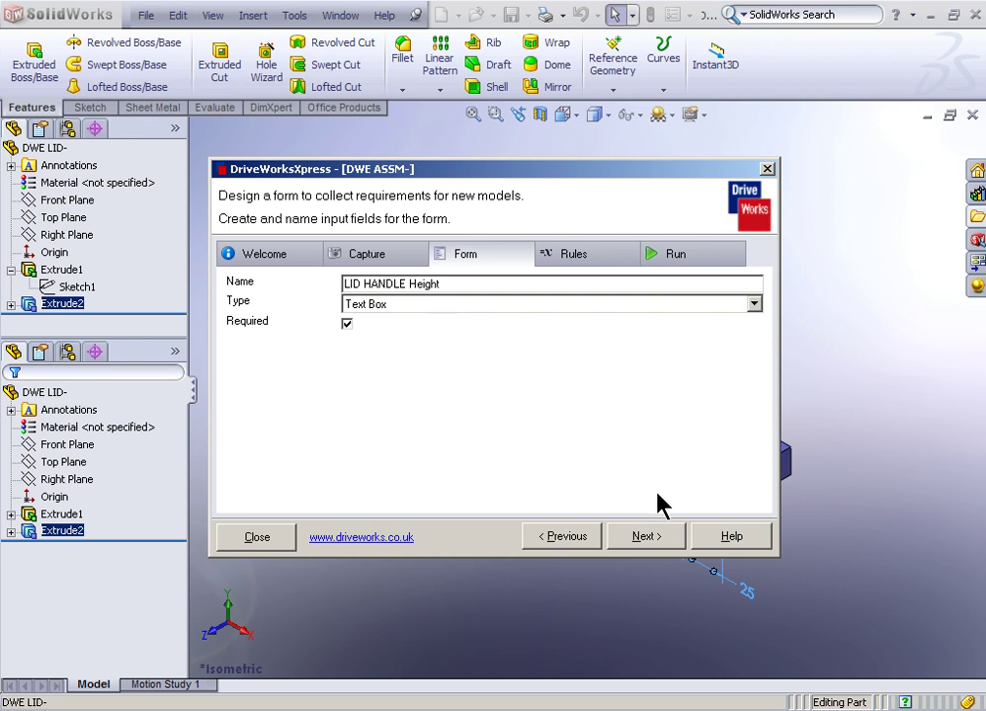
pyautogui.click(647, 539)
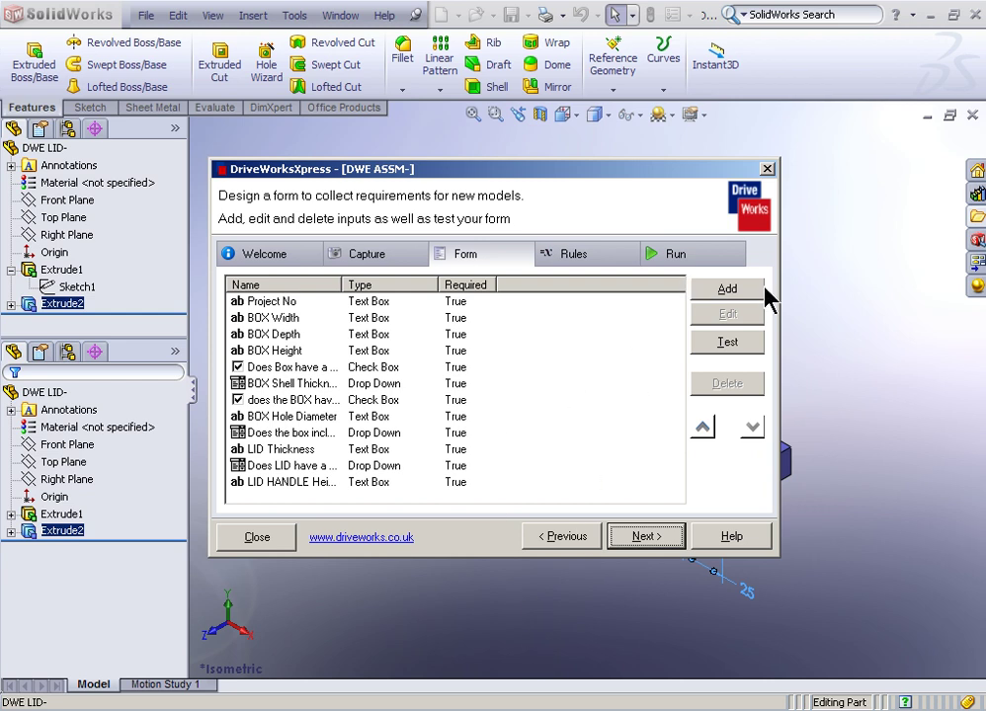
# Step: Open the enlarged test form and enter Project No 12345 and box sizes 200, 100, 75
pyautogui.click(751, 348)
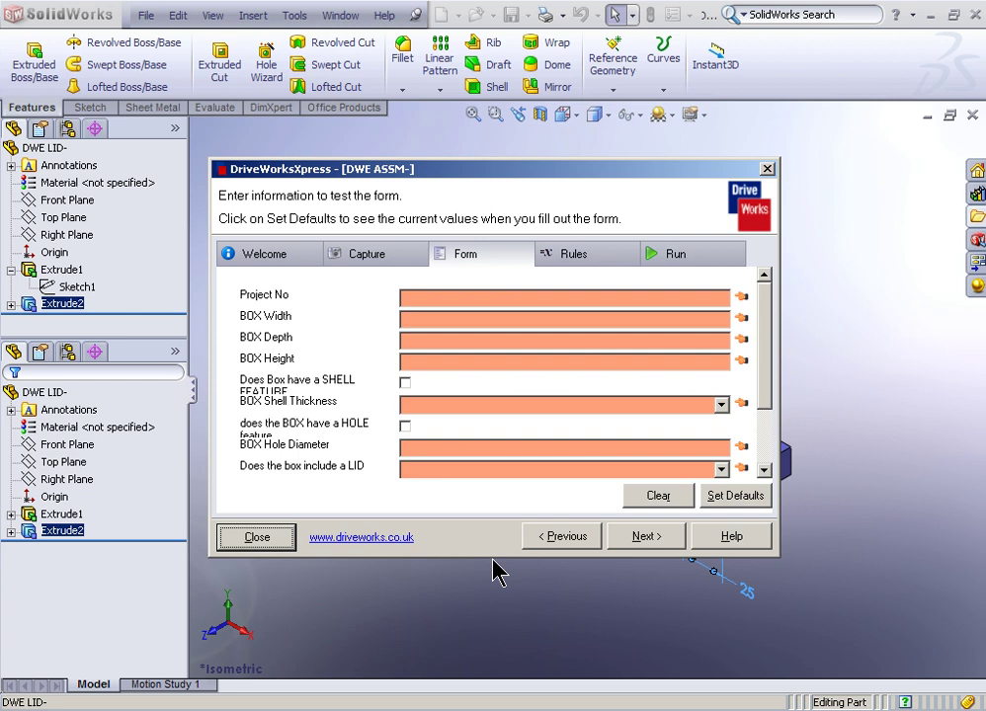
pyautogui.moveTo(497, 597); pyautogui.dragTo(512, 616)
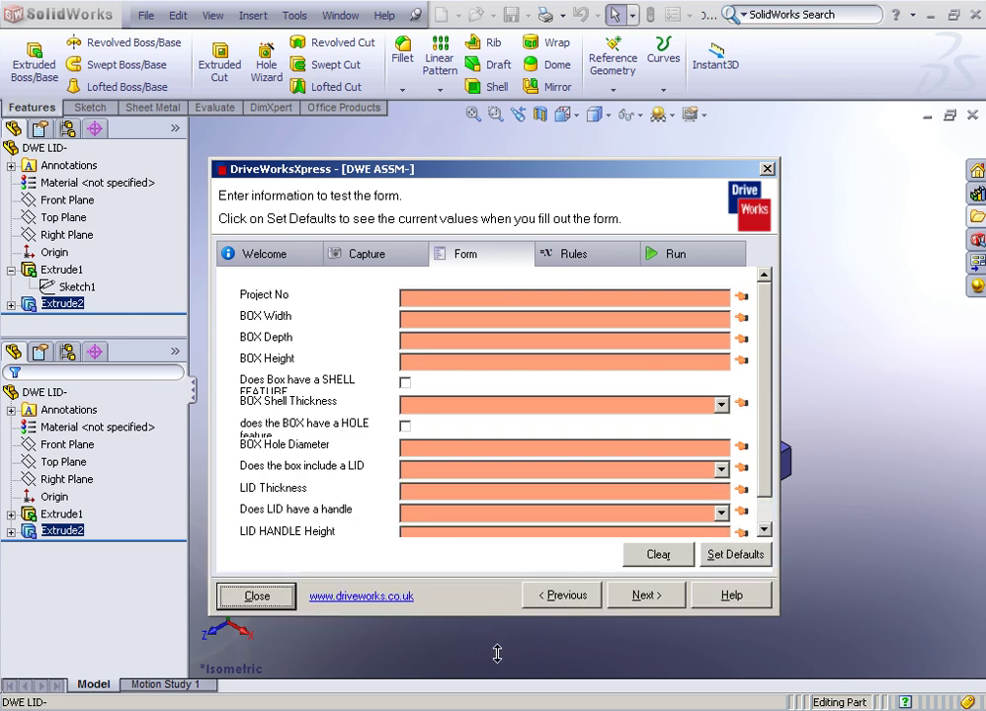
pyautogui.moveTo(497, 617); pyautogui.dragTo(499, 654)
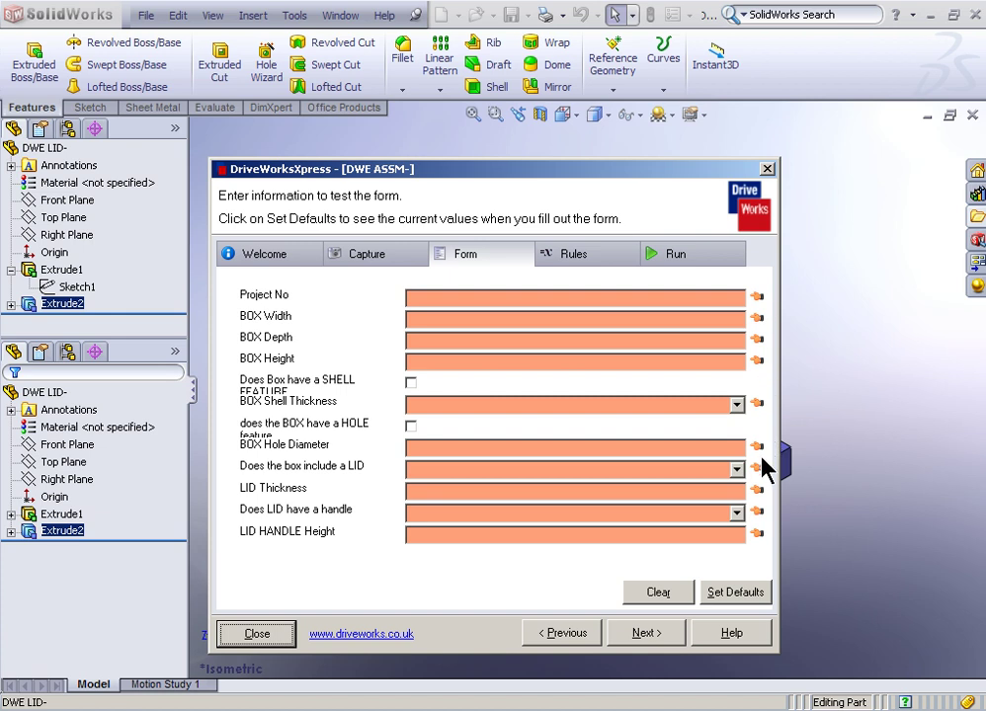
pyautogui.click(437, 297)
pyautogui.write('12345')
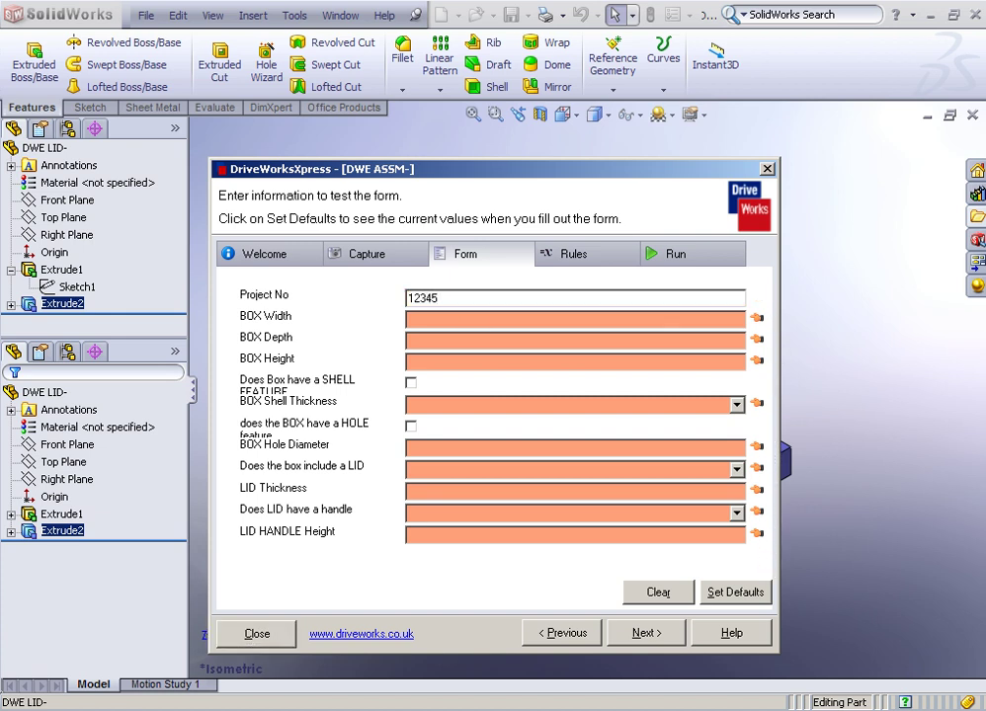
pyautogui.click(462, 318)
pyautogui.write('200')
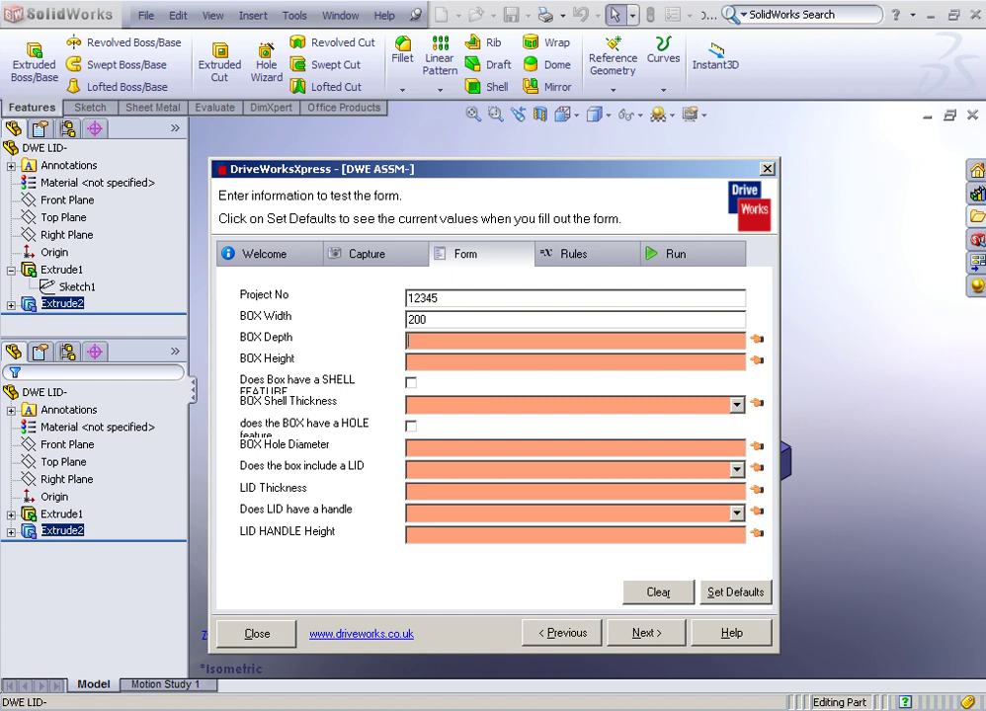
pyautogui.write('100')
pyautogui.press('Tab')
pyautogui.write('75')
# Step: Enable shell at 10, hole 35, lid YES at 15, handle YES at 30, and set as defaults
pyautogui.press('space')
pyautogui.press('Tab')
pyautogui.press('Down')
pyautogui.click(463, 319)
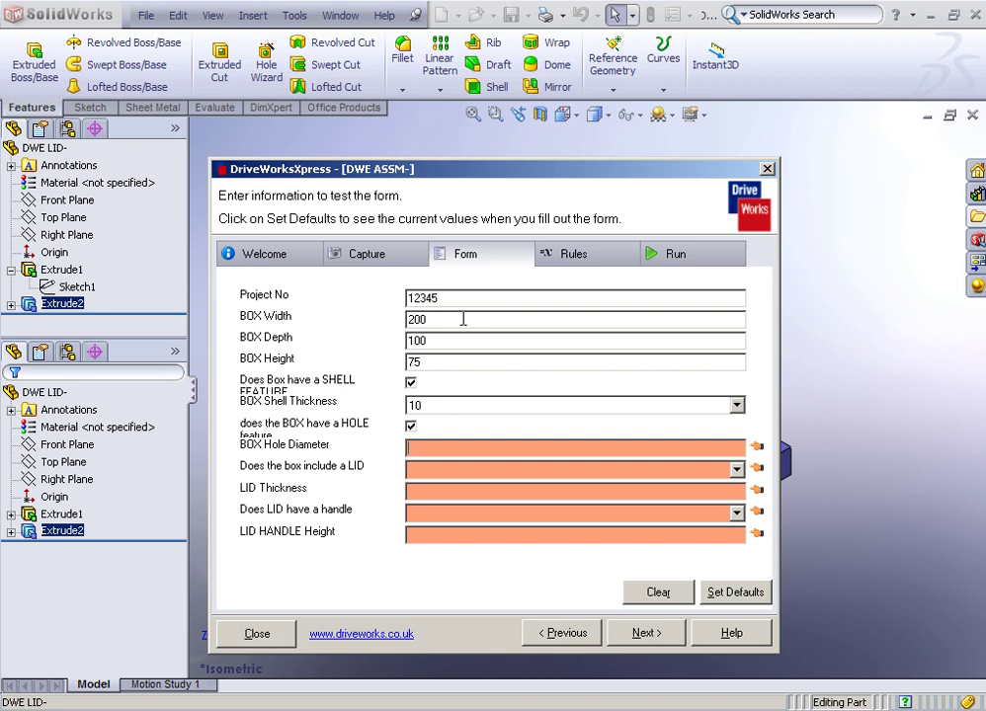
pyautogui.write('35')
pyautogui.press('Tab')
pyautogui.press('y')
pyautogui.press('Tab')
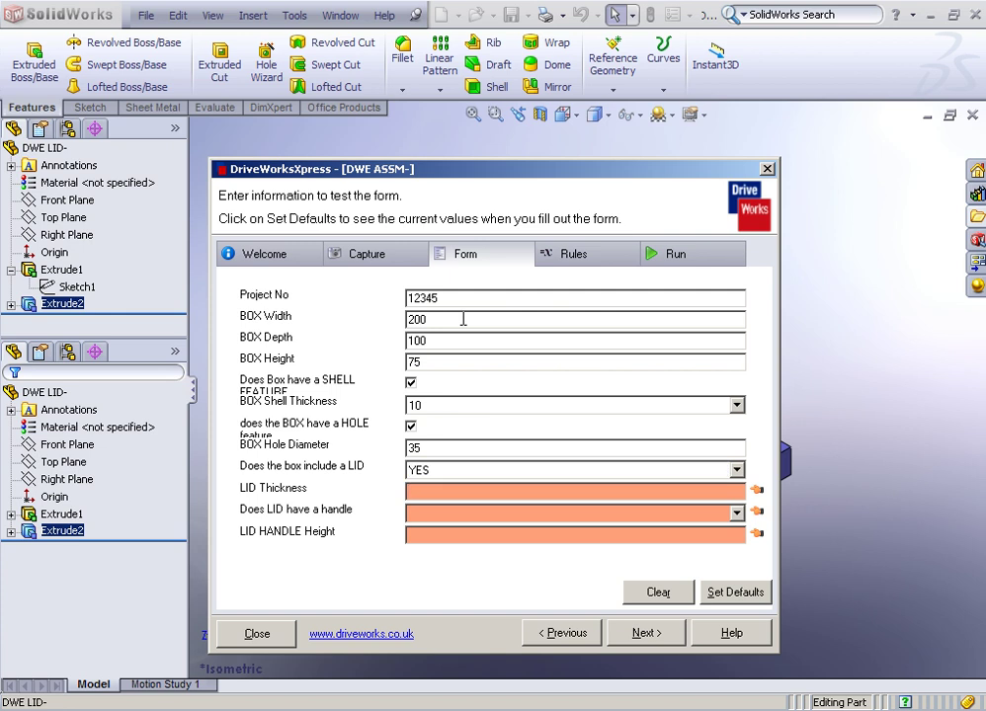
pyautogui.write('15')
pyautogui.press('Tab')
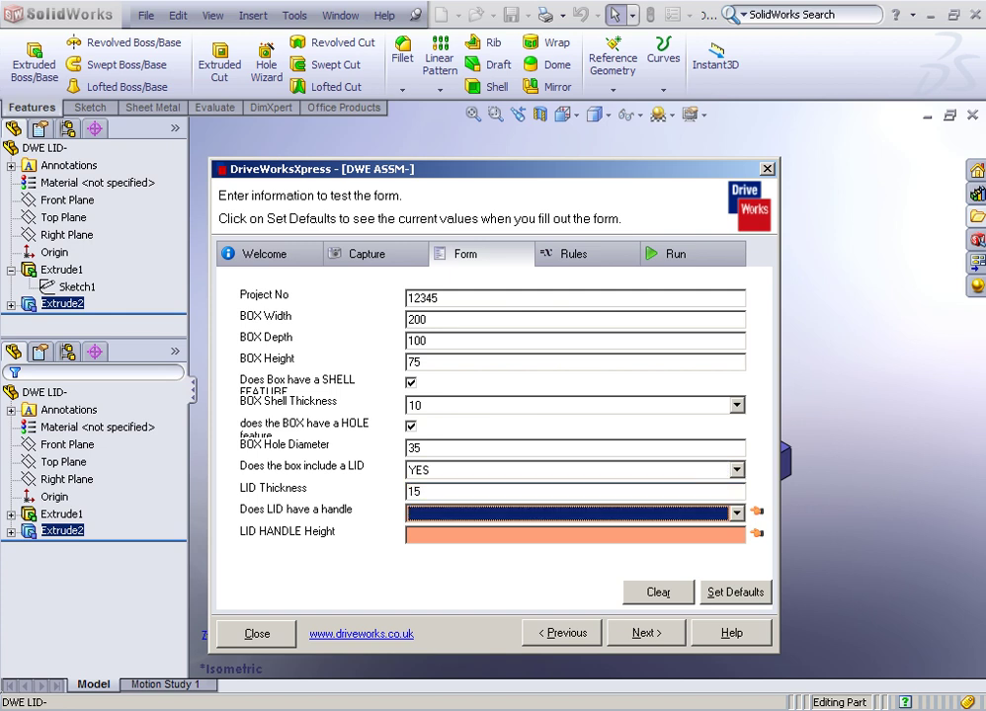
pyautogui.press('y')
pyautogui.press('Tab')
pyautogui.write('3')
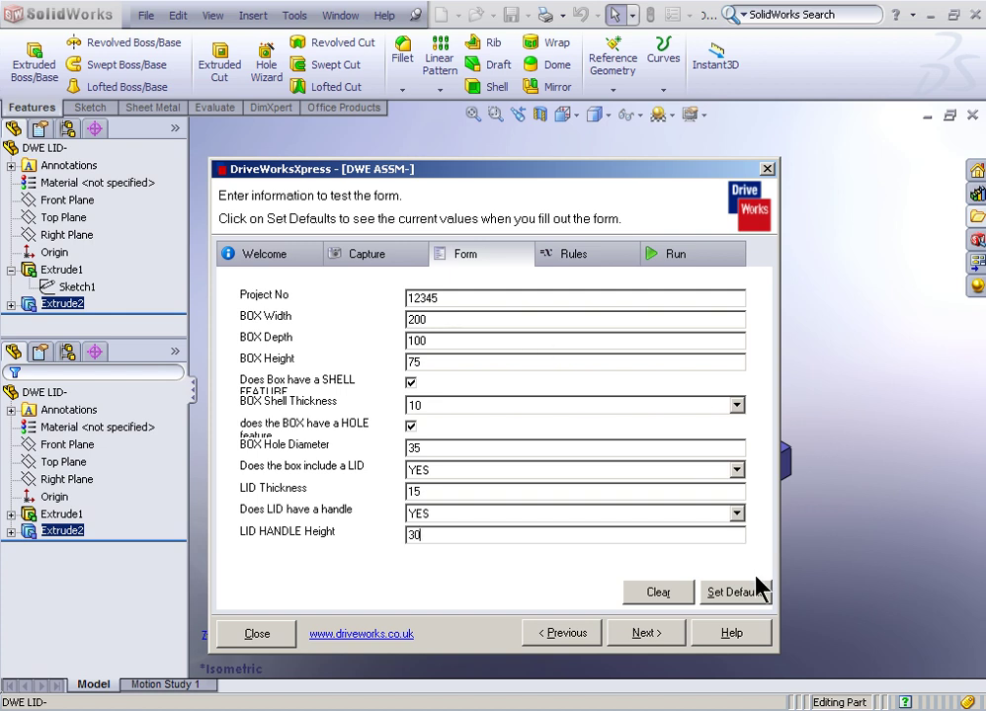
pyautogui.click(751, 590)
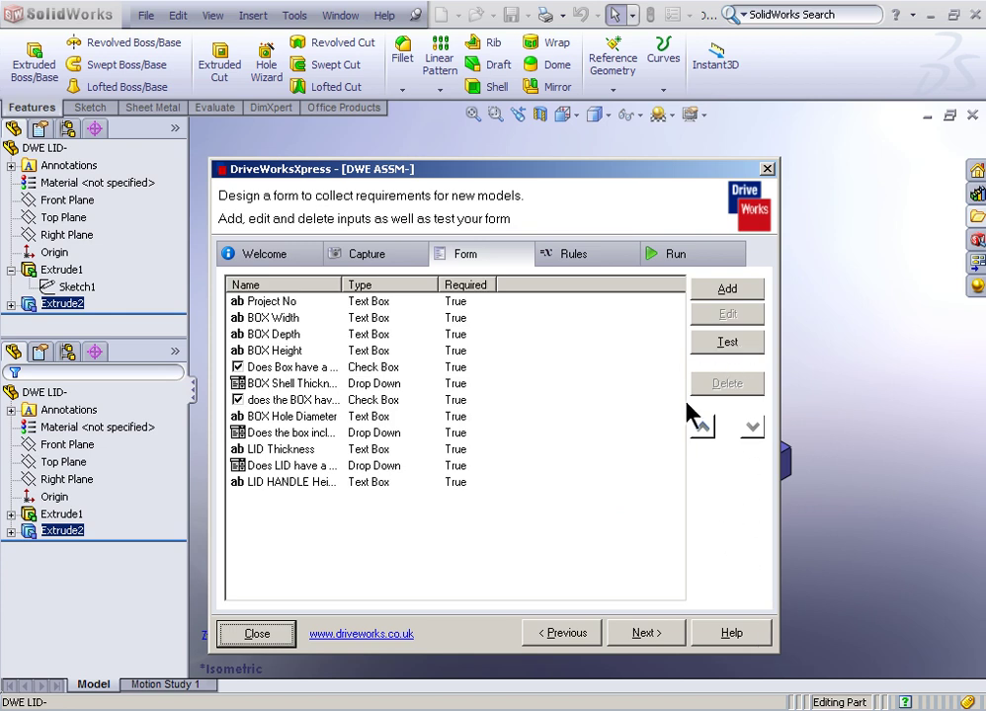
# Step: Enable file name rule editing and set the DWE ASSM- file name rule to ProjectNo
pyautogui.click(644, 635)
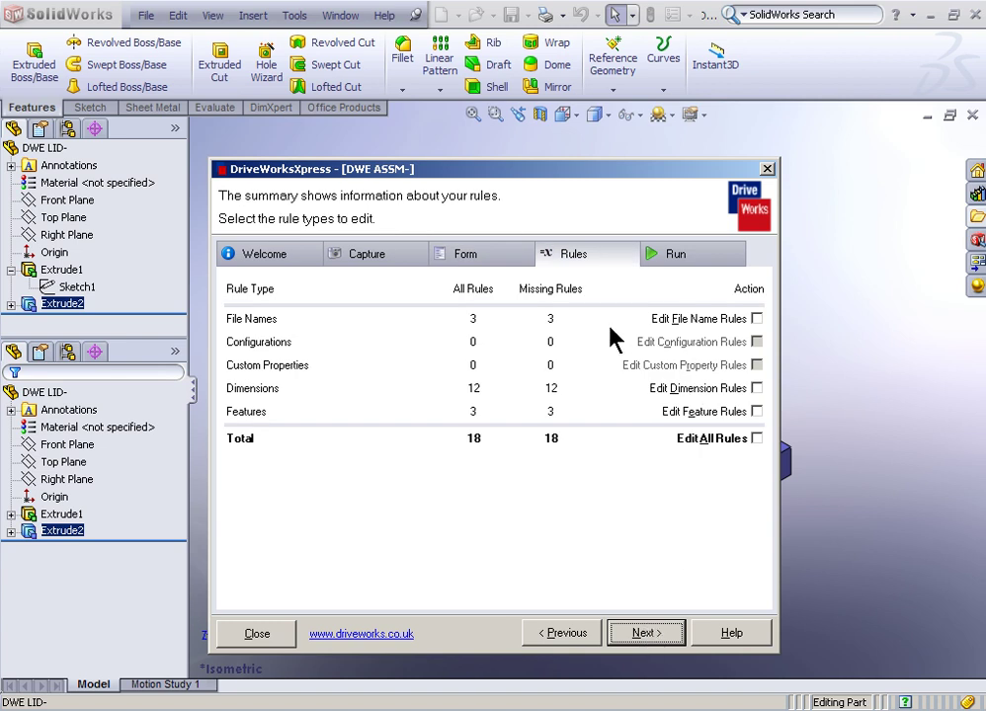
pyautogui.click(757, 319)
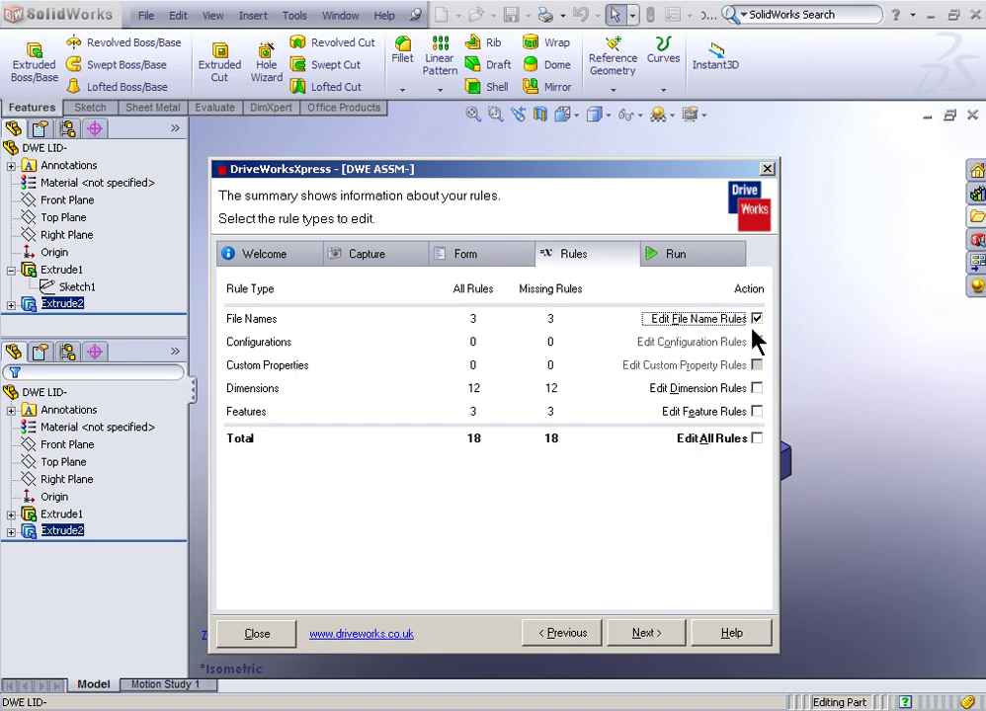
pyautogui.click(644, 633)
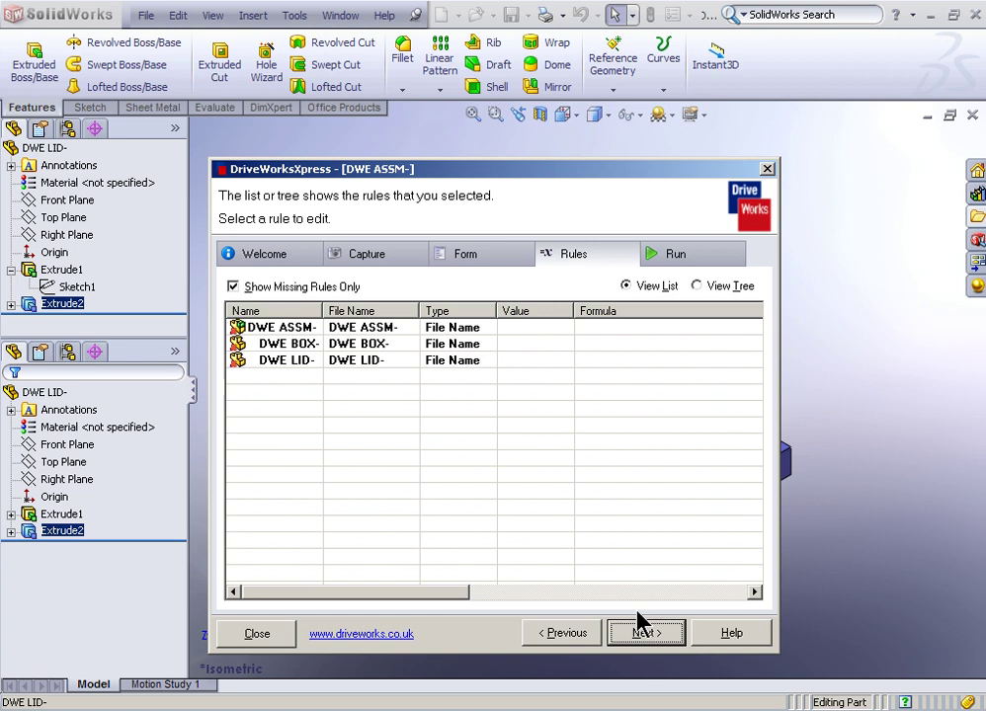
pyautogui.doubleClick(286, 328)
pyautogui.click(247, 282)
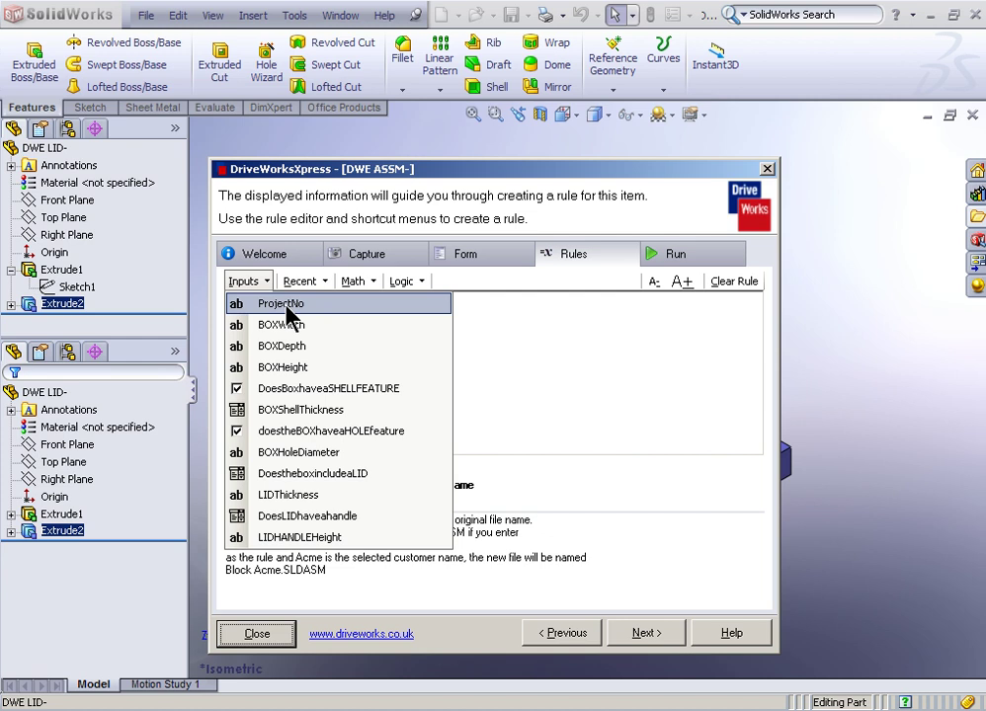
pyautogui.click(287, 305)
pyautogui.click(647, 636)
# Step: Set the DWE BOX- file name rule to ProjectNo
pyautogui.click(293, 350)
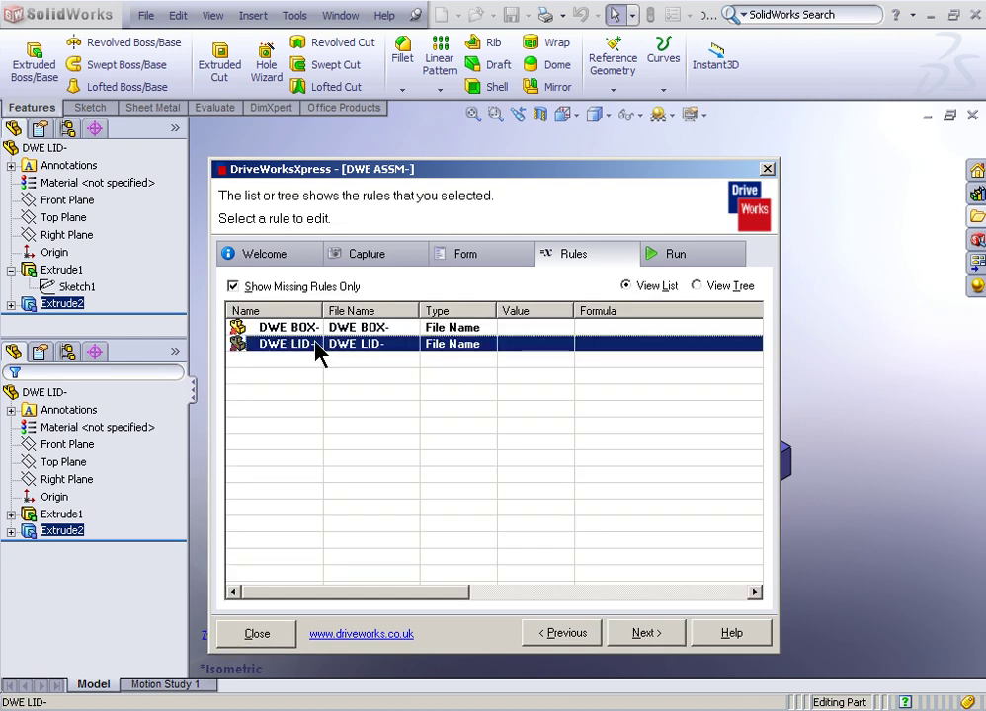
pyautogui.click(297, 328)
pyautogui.doubleClick(298, 330)
pyautogui.click(260, 286)
pyautogui.click(306, 312)
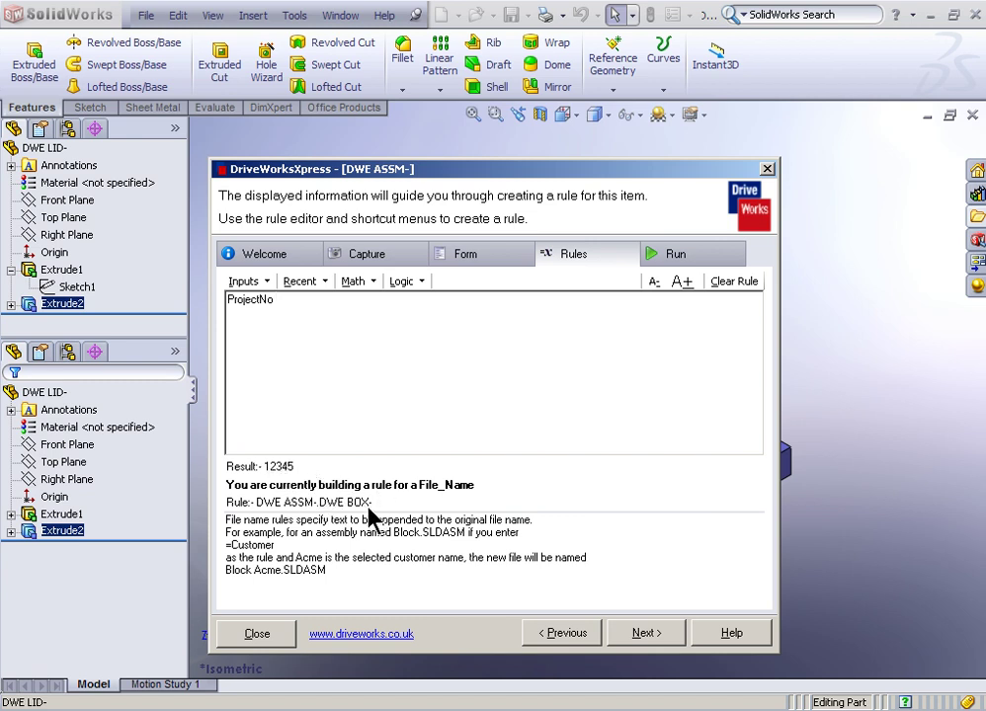
pyautogui.click(659, 636)
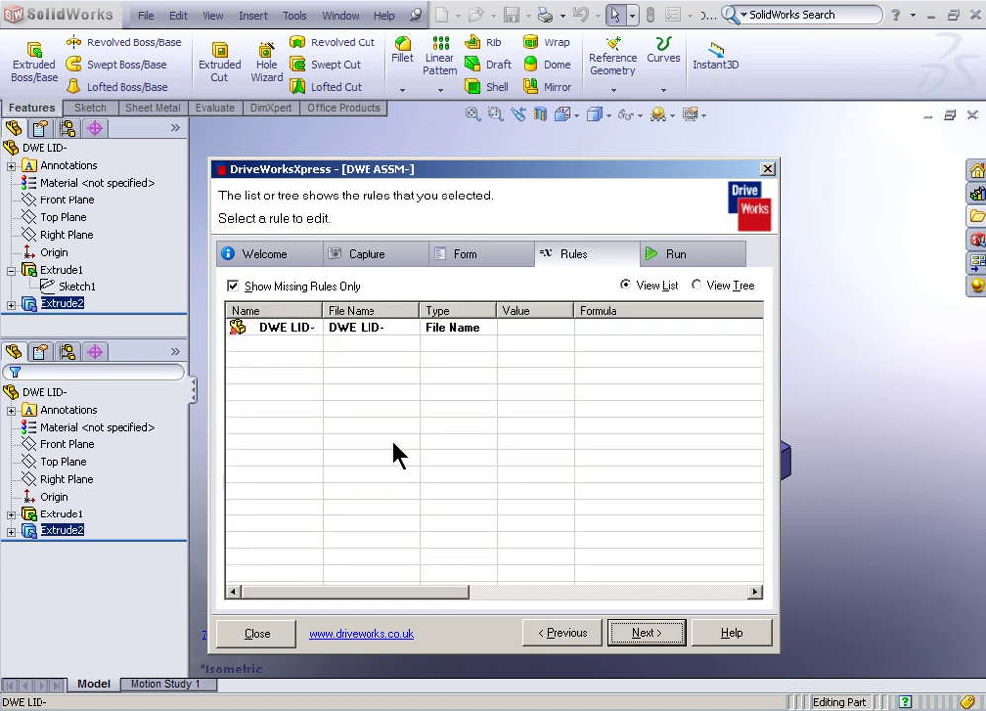
# Step: Build the DWE LID- rule IF(DoestheboxincludeaLID = "YES", ProjectNo, "DELETE") from the Logic and Inputs menus
pyautogui.doubleClick(302, 336)
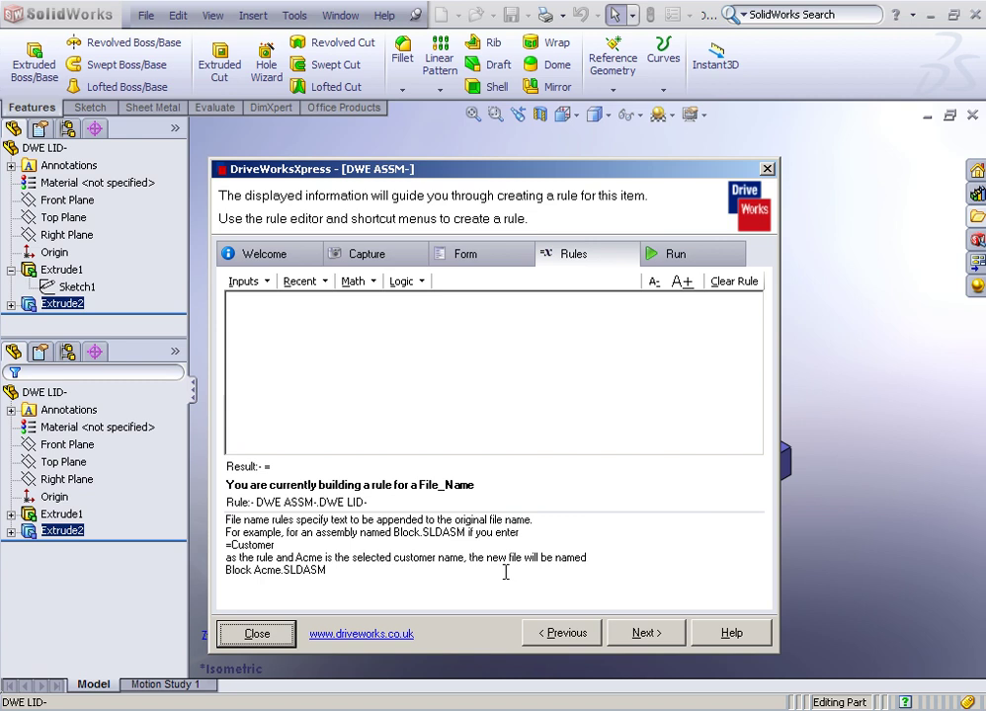
pyautogui.click(406, 362)
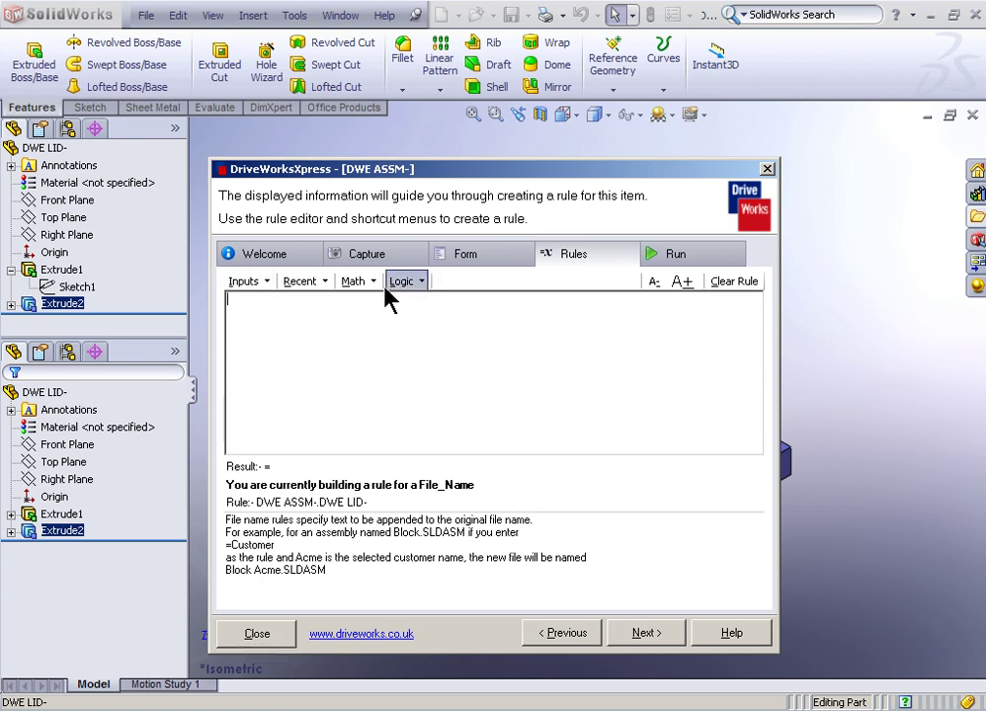
pyautogui.click(413, 288)
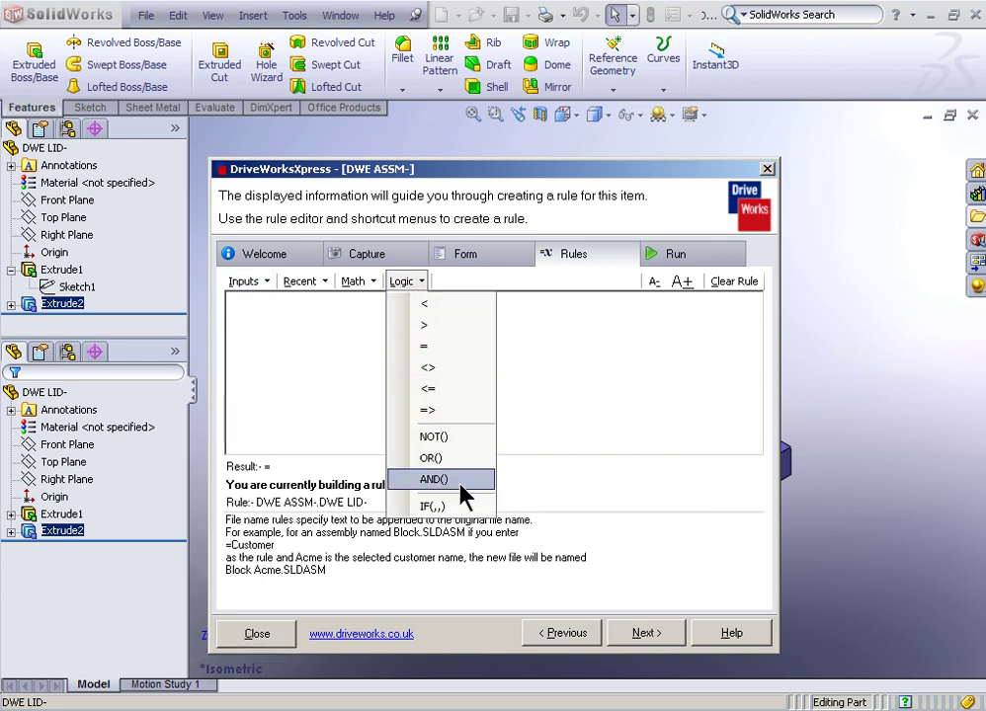
pyautogui.click(458, 507)
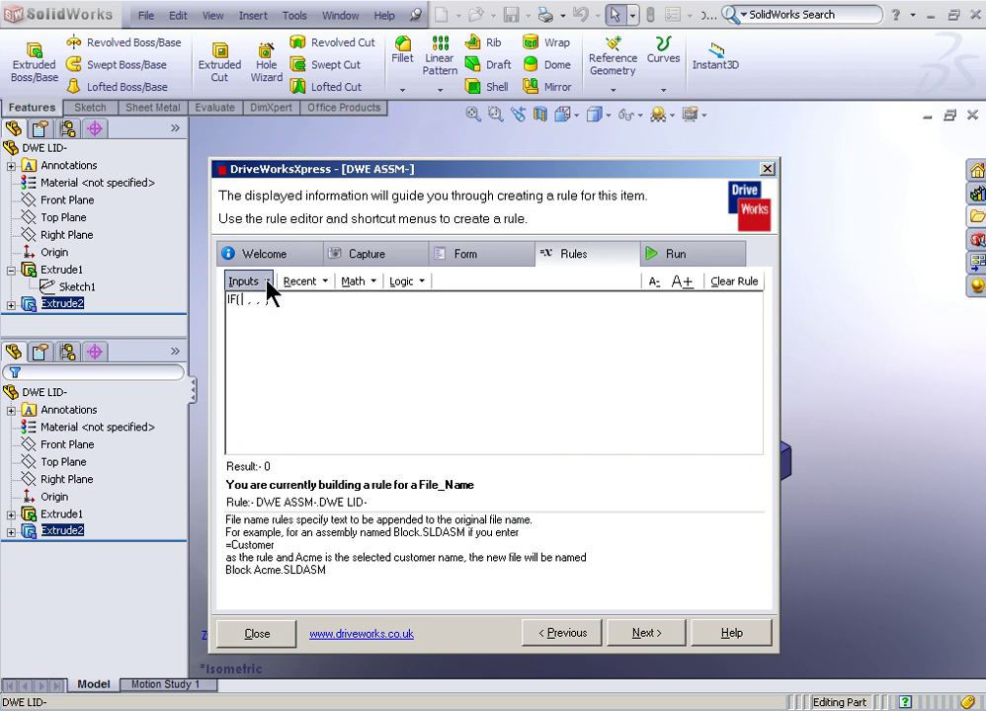
pyautogui.click(267, 285)
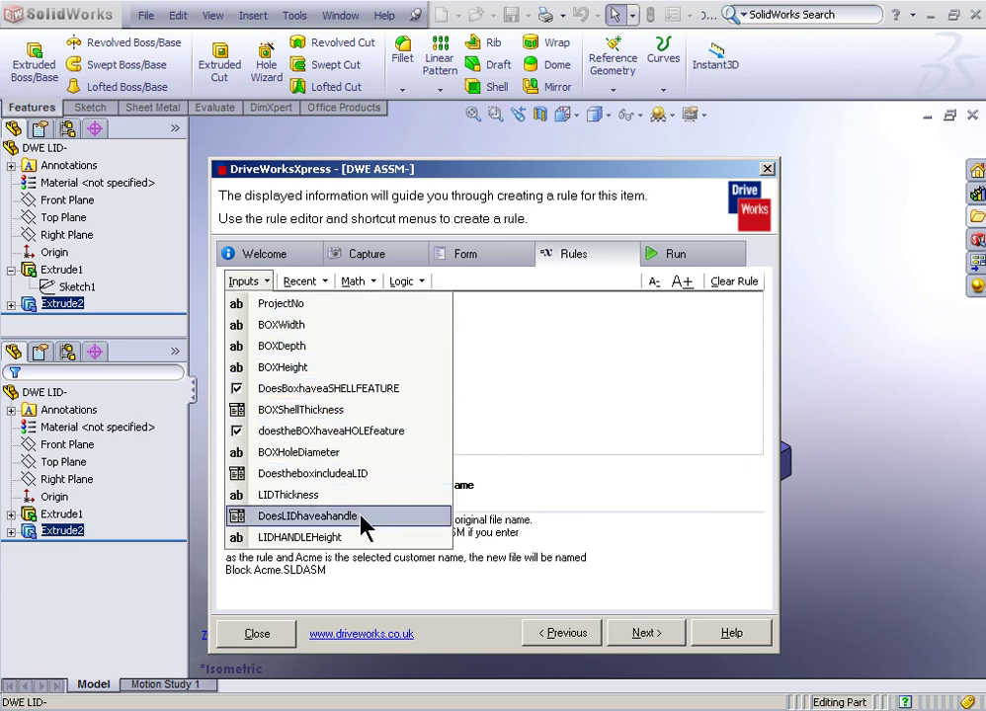
pyautogui.click(360, 475)
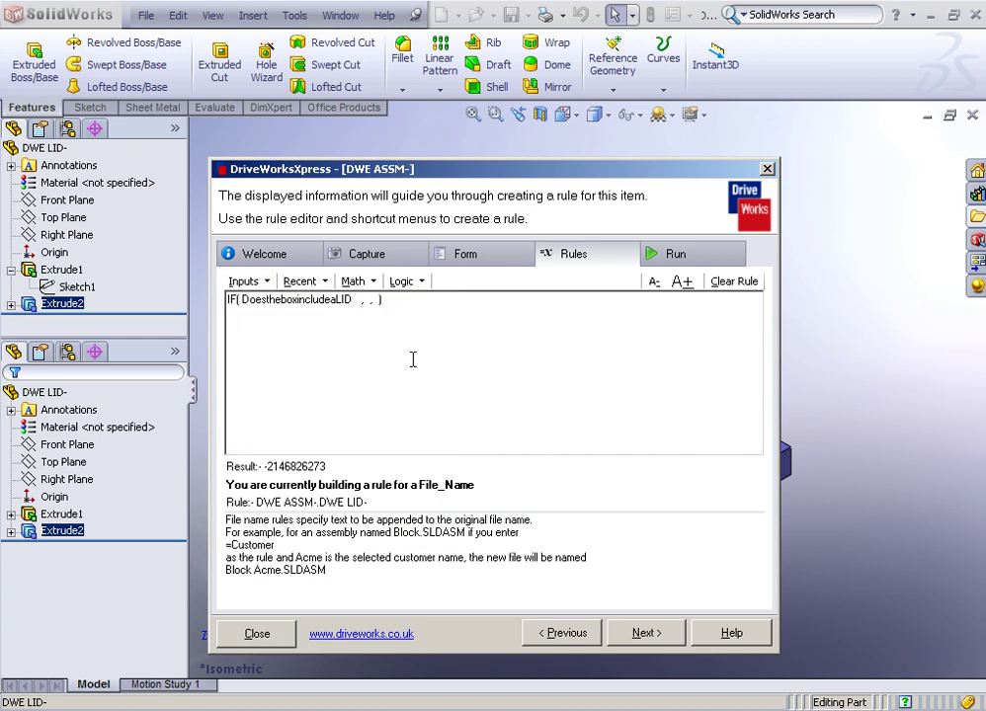
pyautogui.click(413, 284)
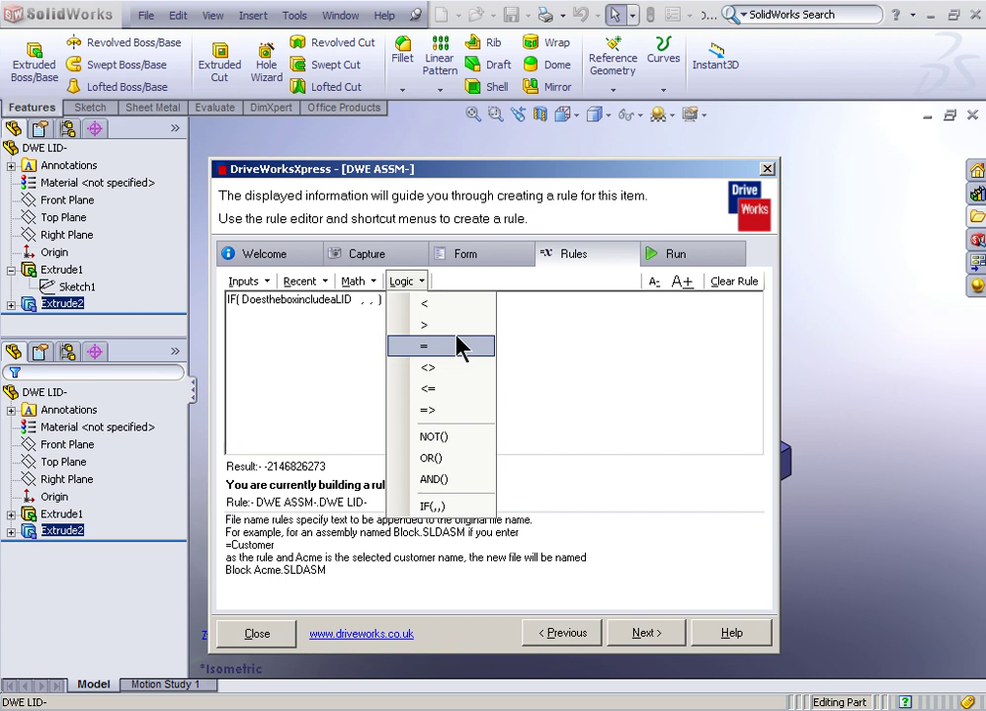
pyautogui.click(425, 346)
pyautogui.write('"YES" , ')
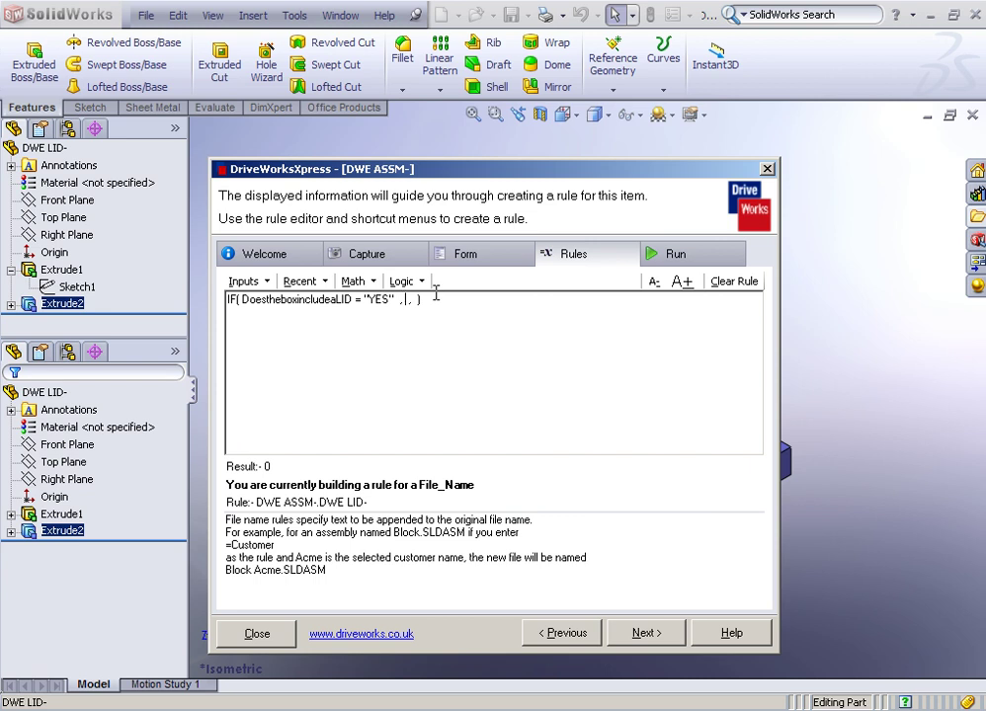
pyautogui.write('U ')
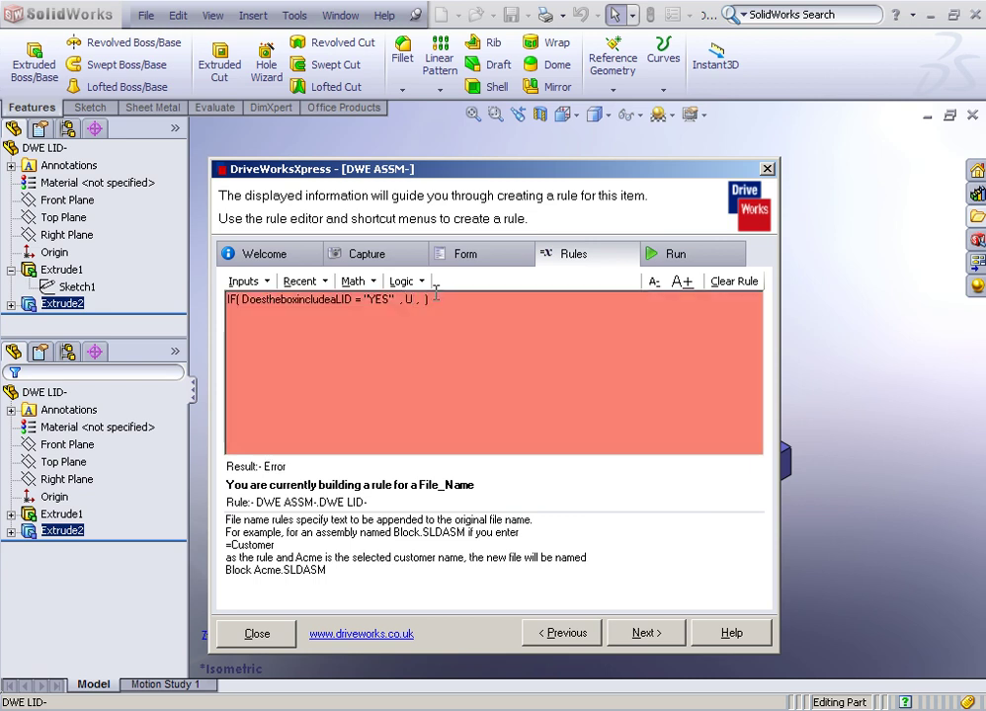
pyautogui.write('ns')
pyautogui.press('BackSpace')
pyautogui.press('BackSpace')
pyautogui.press('BackSpace')
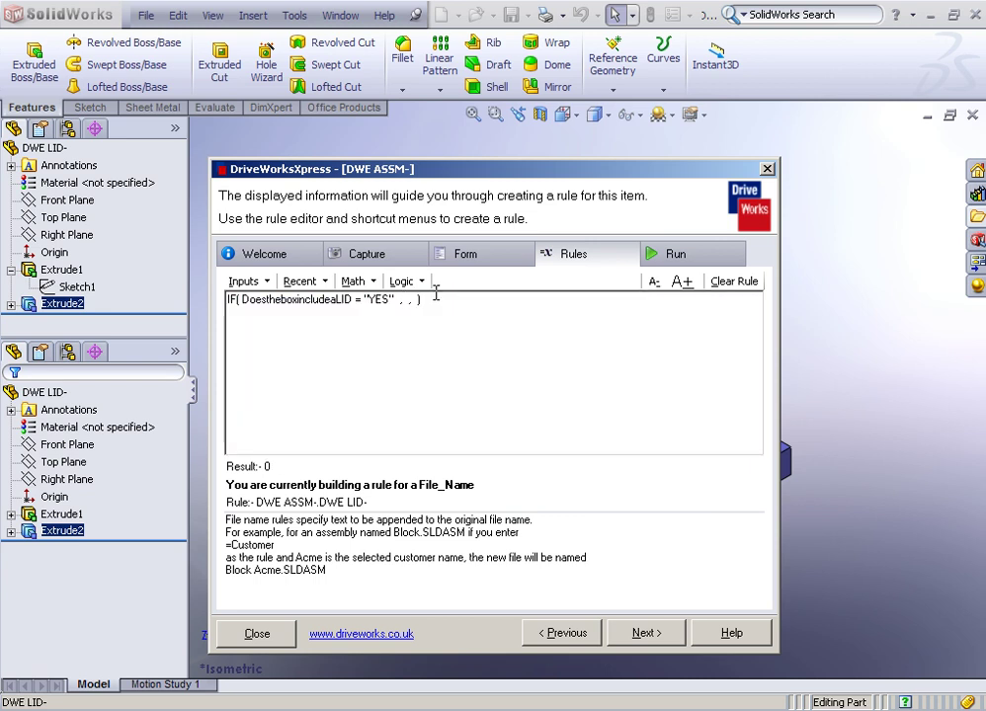
pyautogui.click(247, 281)
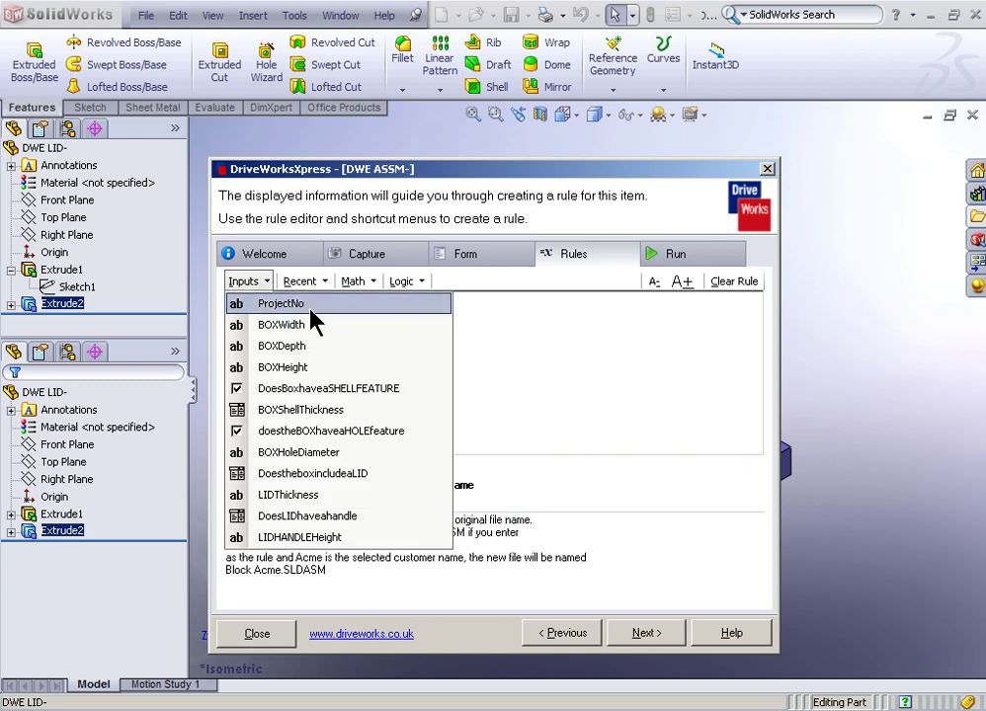
pyautogui.click(286, 304)
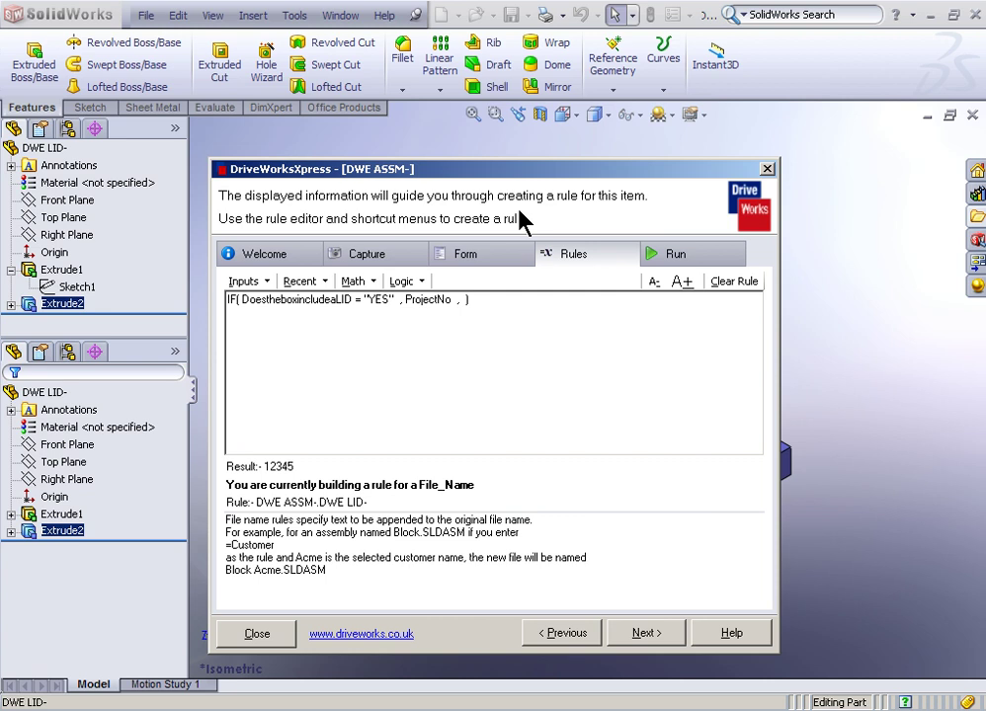
pyautogui.write('"DELETE"')
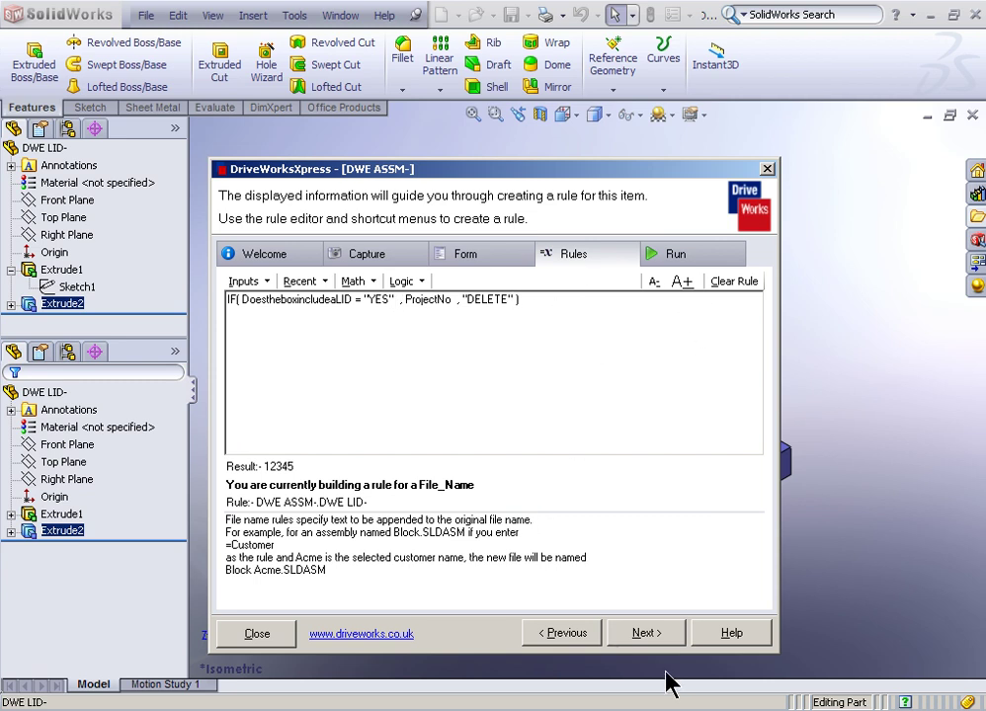
# Step: Leave the file-name rules and switch the wizard to the missing dimension rules
pyautogui.click(648, 635)
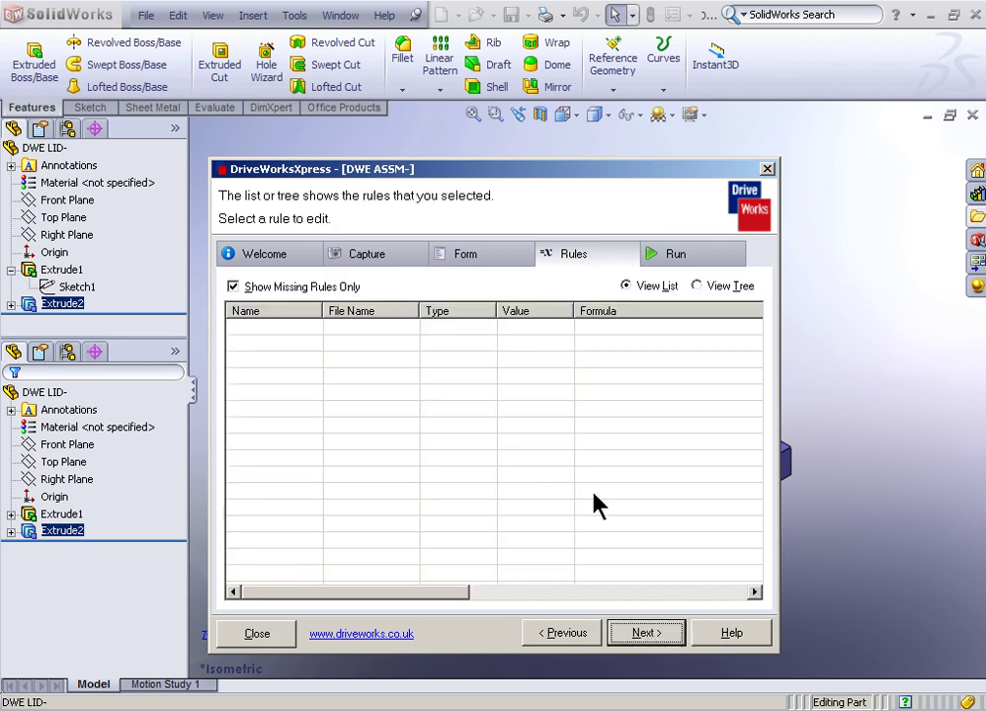
pyautogui.click(644, 633)
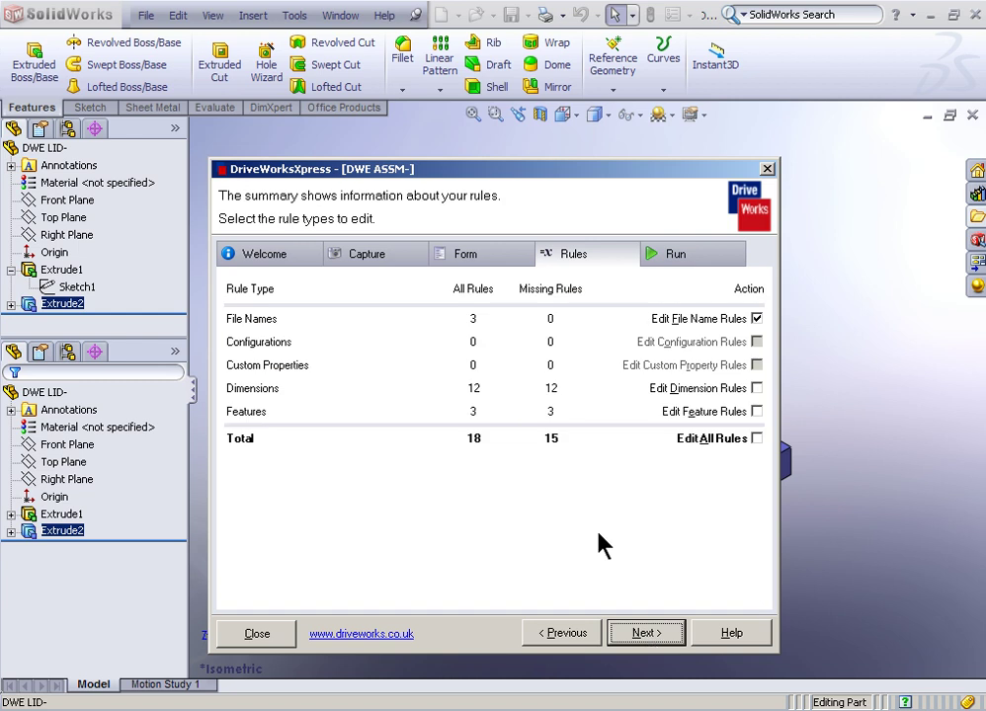
pyautogui.click(758, 321)
pyautogui.click(755, 389)
pyautogui.click(642, 636)
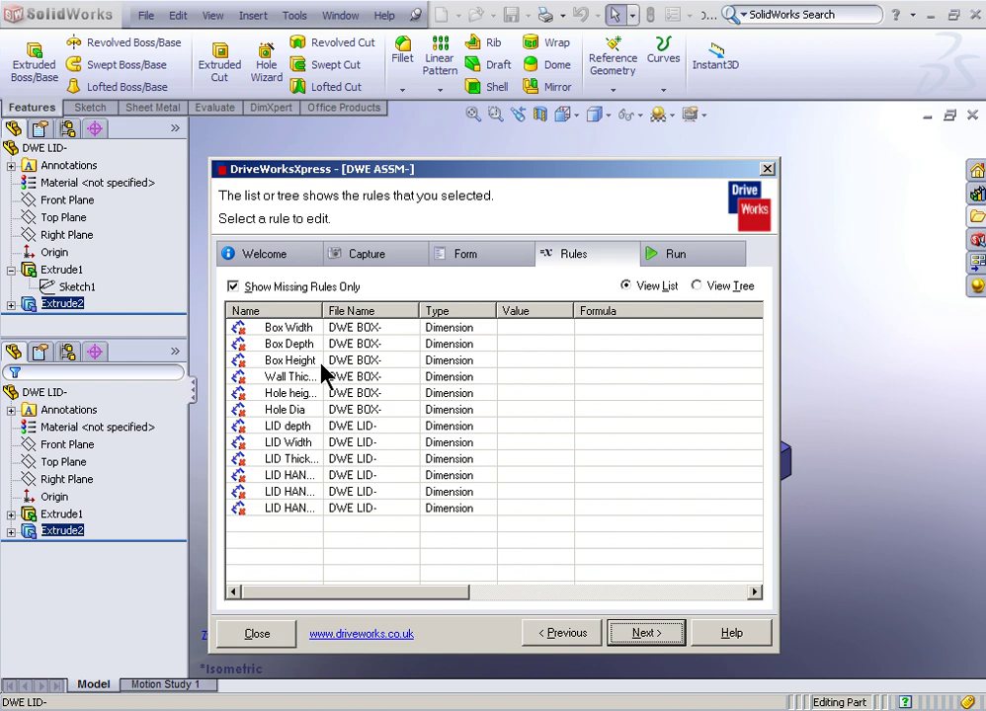
# Step: Drive both the Box Width and LID Width rules from the BOXWidth input
pyautogui.doubleClick(315, 329)
pyautogui.click(267, 285)
pyautogui.click(321, 323)
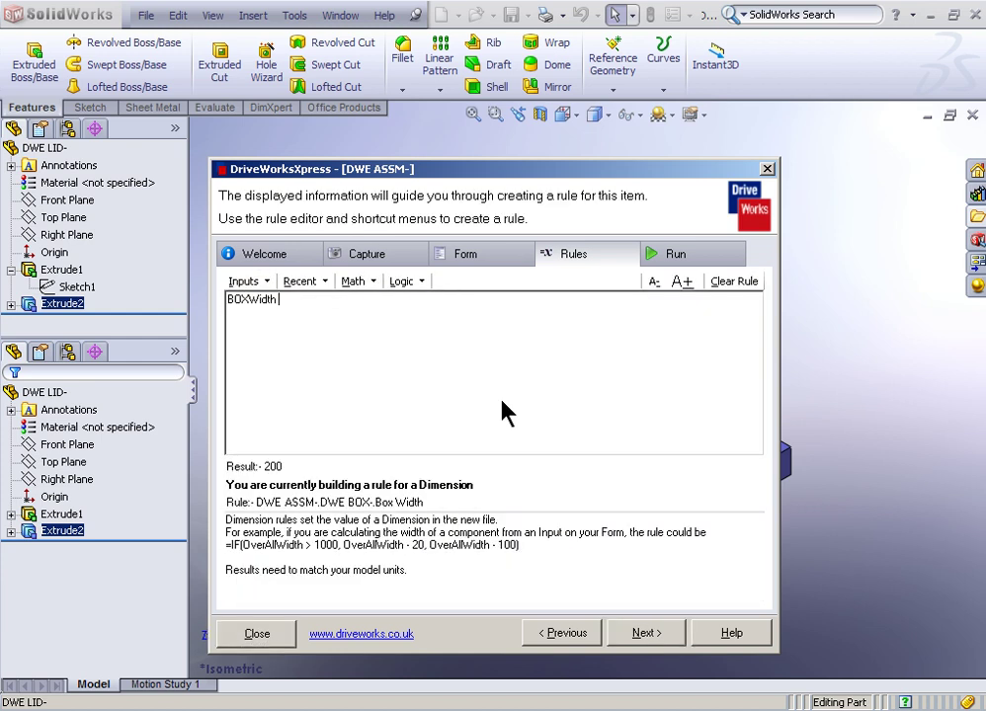
pyautogui.click(649, 638)
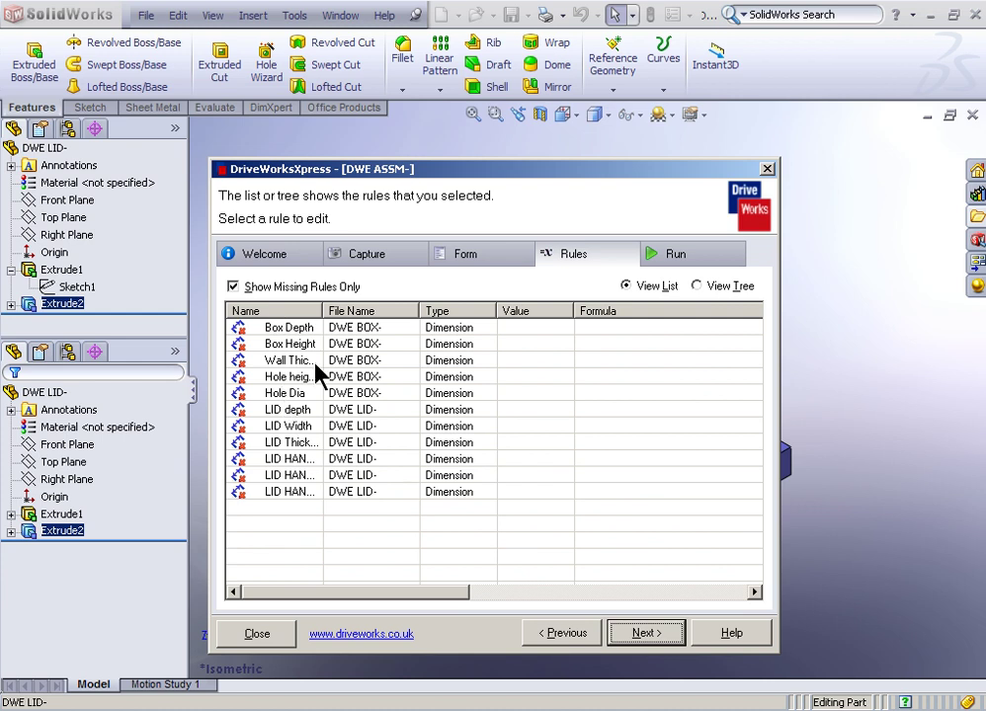
pyautogui.moveTo(323, 313); pyautogui.dragTo(359, 314)
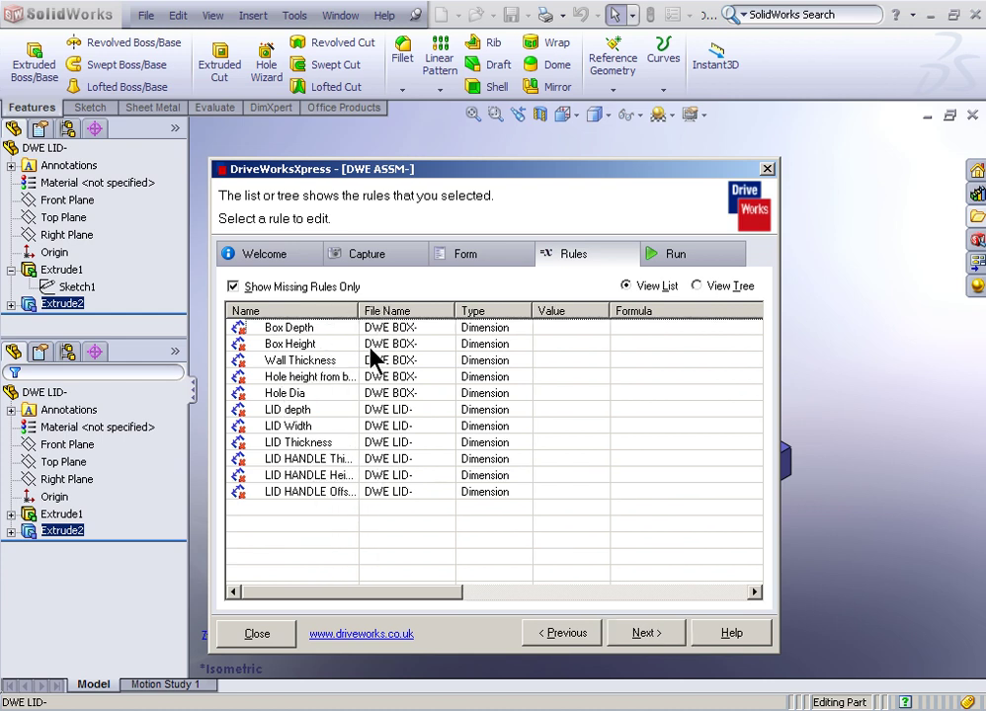
pyautogui.doubleClick(304, 427)
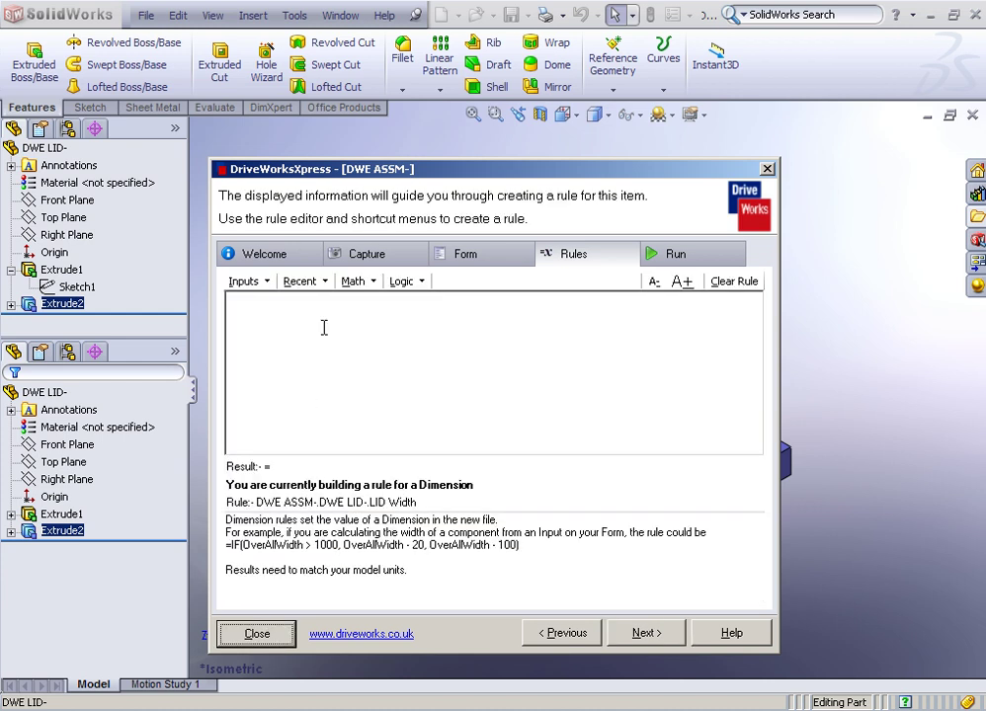
pyautogui.click(259, 282)
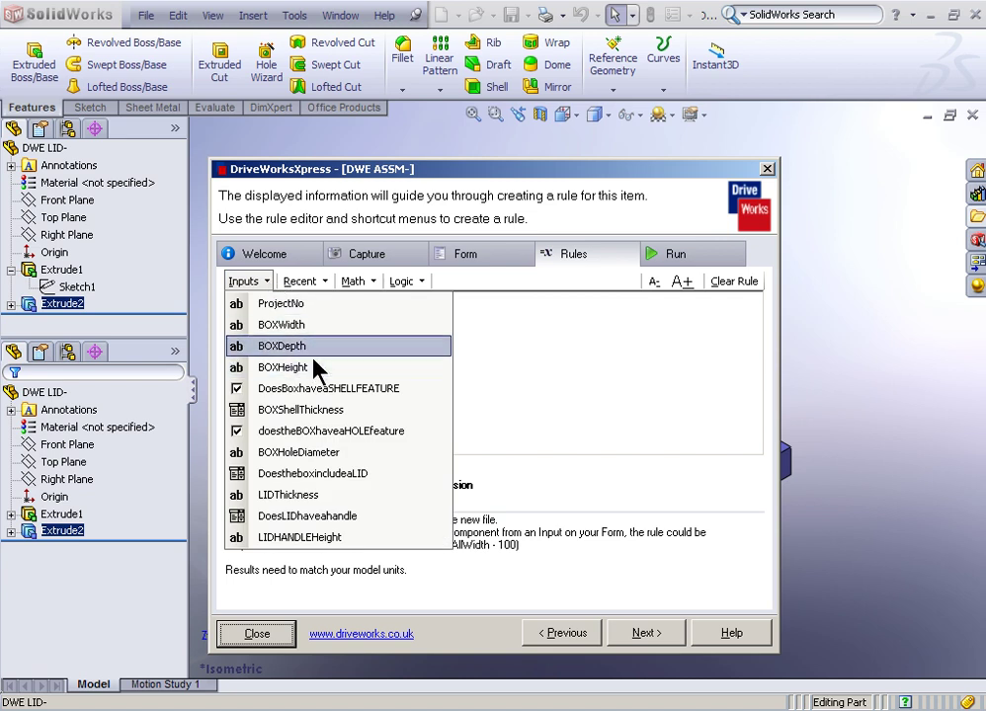
pyautogui.click(314, 325)
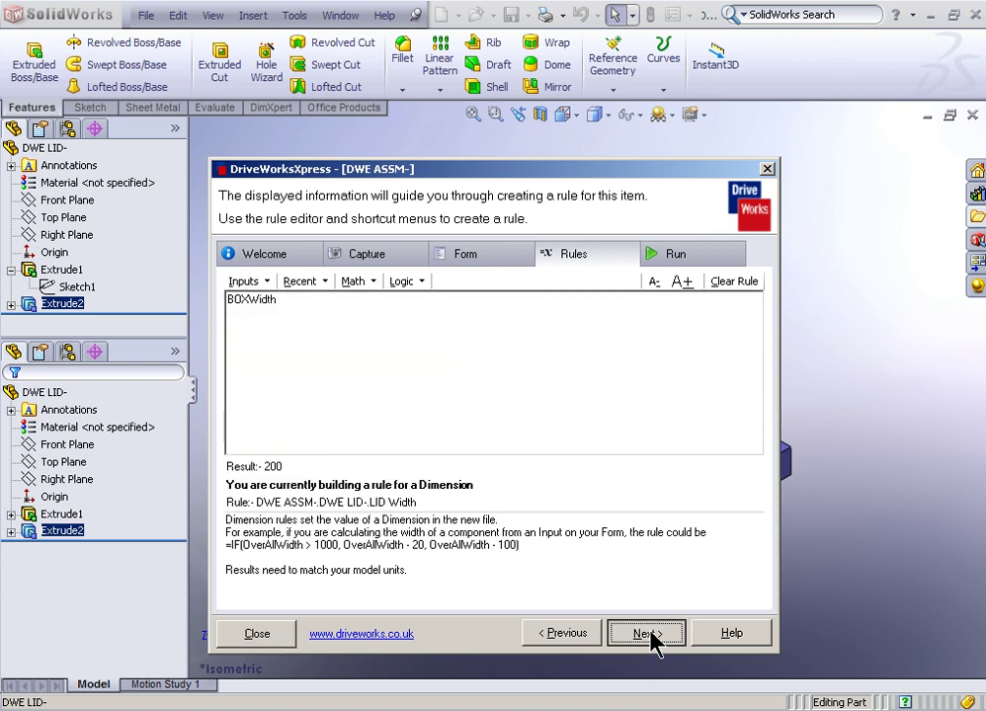
pyautogui.click(647, 634)
# Step: Drive both the Box Depth and LID depth rules from the BOXDepth input
pyautogui.doubleClick(312, 329)
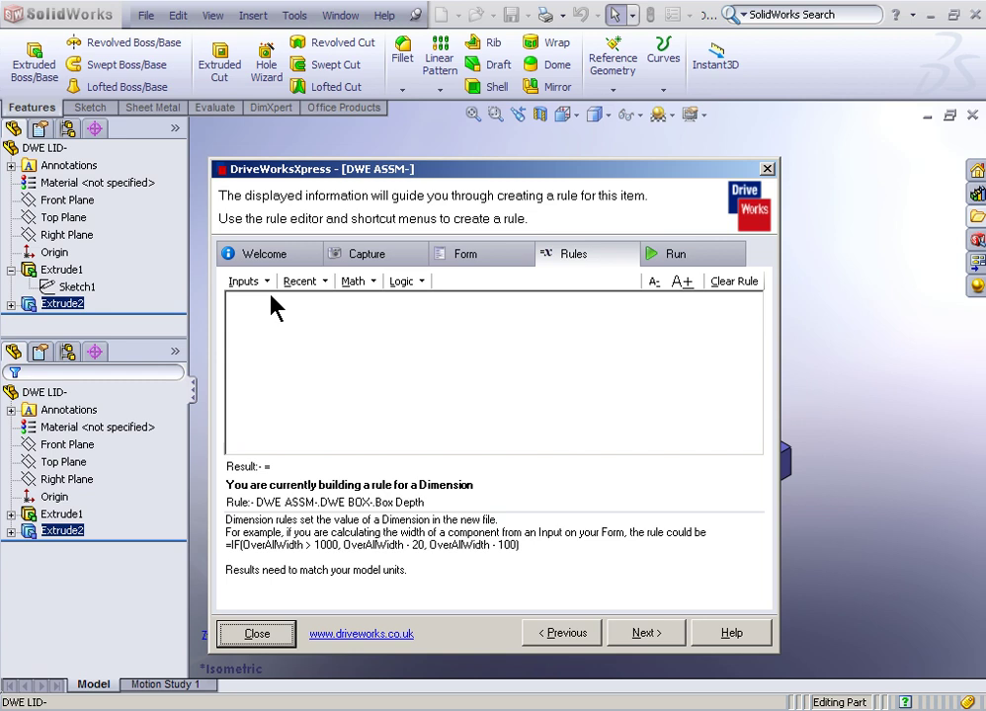
pyautogui.click(259, 282)
pyautogui.click(334, 346)
pyautogui.click(652, 634)
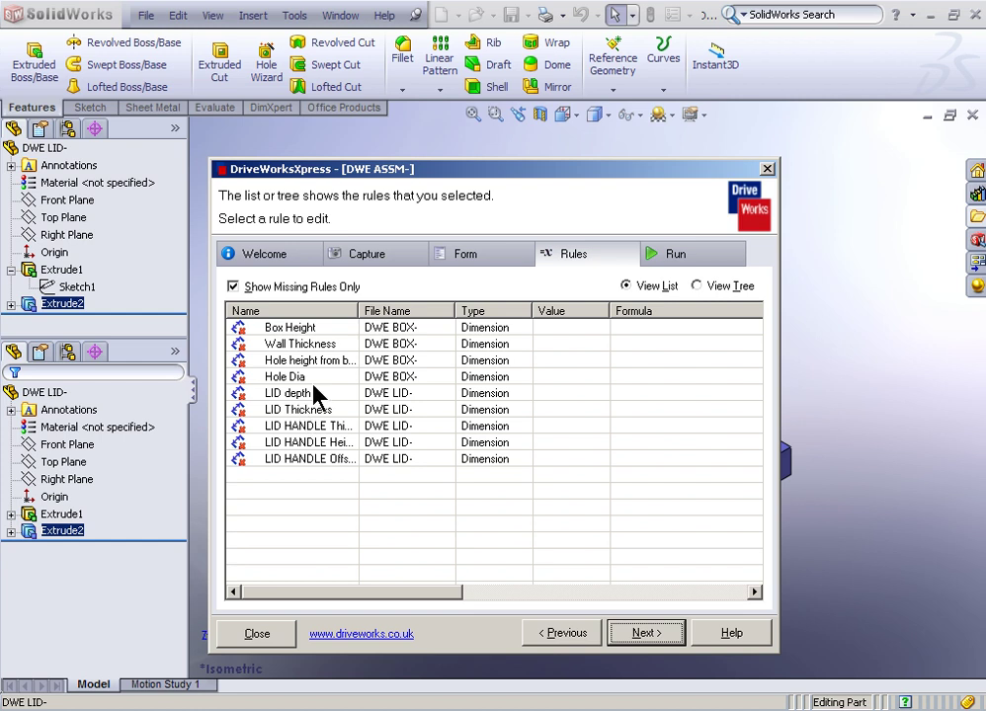
pyautogui.doubleClick(303, 392)
pyautogui.click(268, 283)
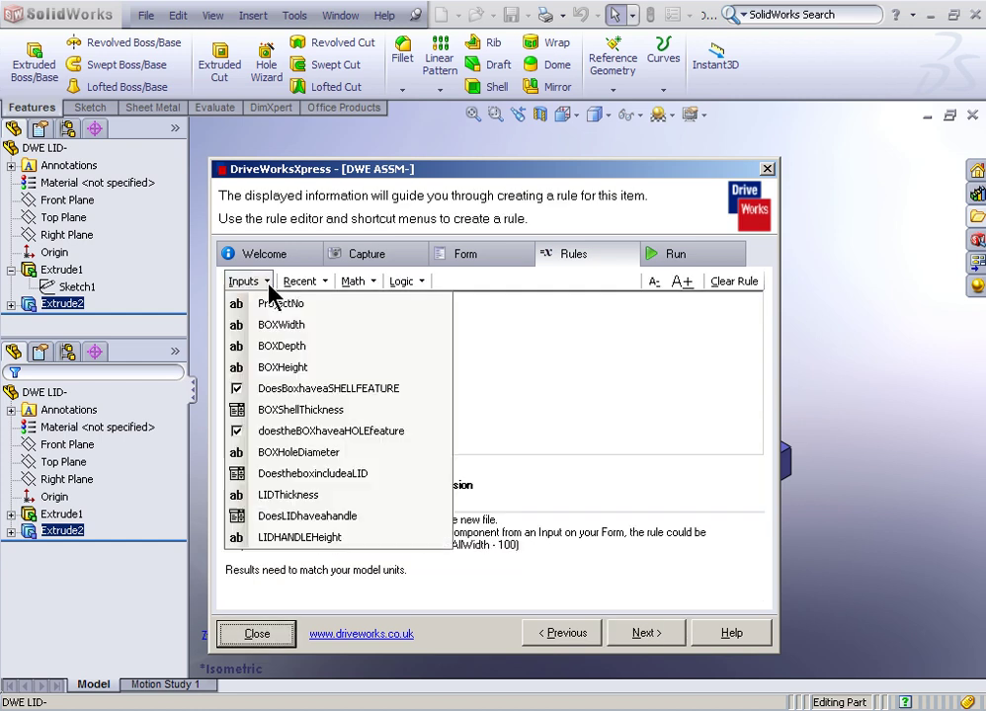
pyautogui.click(314, 347)
pyautogui.click(647, 635)
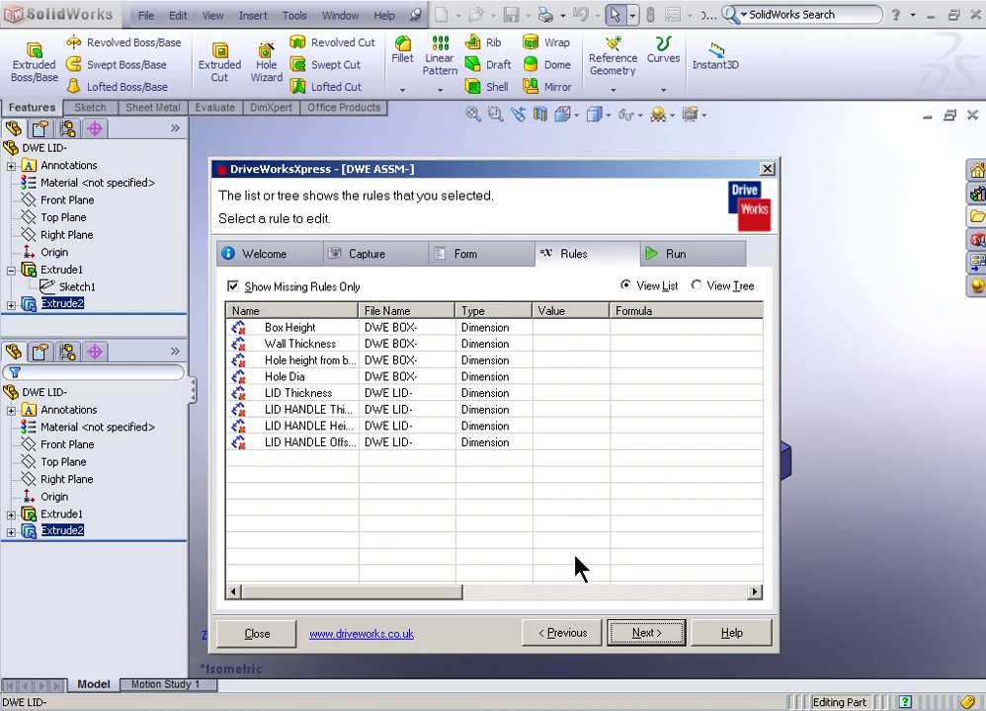
# Step: Set Box Height to BOXHeight (75) and Wall Thickness to BOXShellThickness (10)
pyautogui.doubleClick(332, 331)
pyautogui.click(242, 280)
pyautogui.click(311, 367)
pyautogui.click(644, 634)
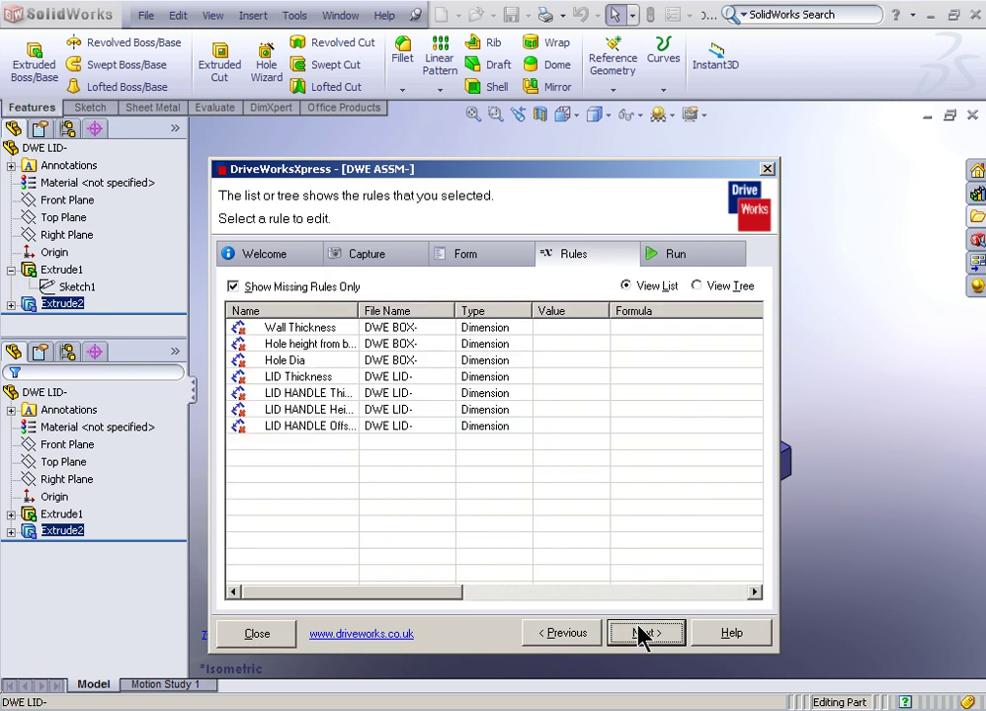
pyautogui.doubleClick(330, 328)
pyautogui.click(260, 289)
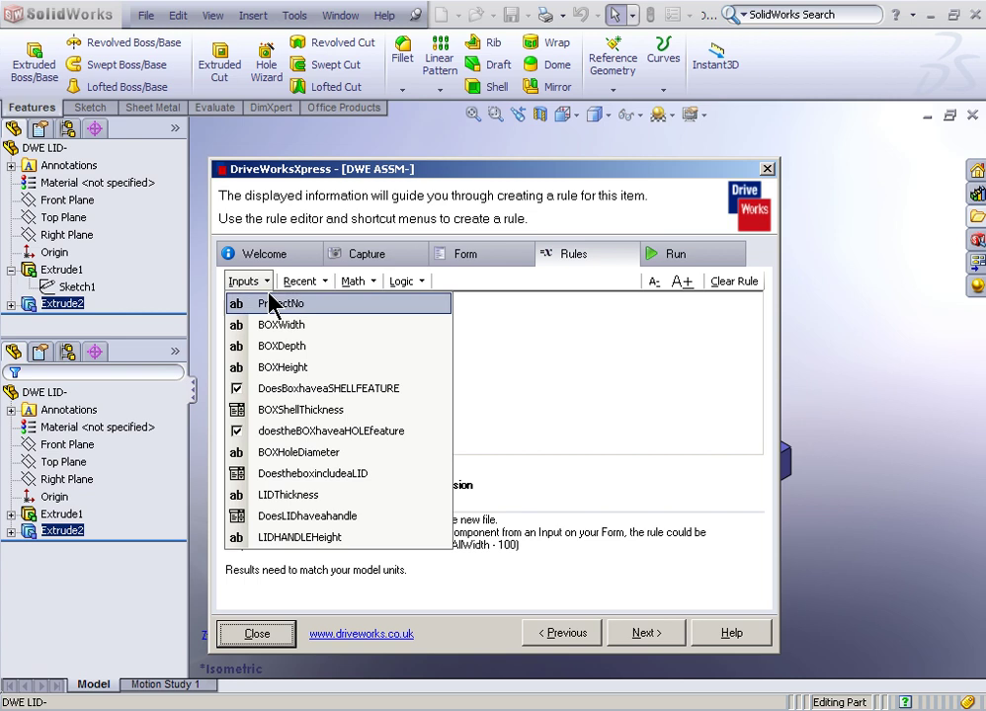
pyautogui.click(339, 411)
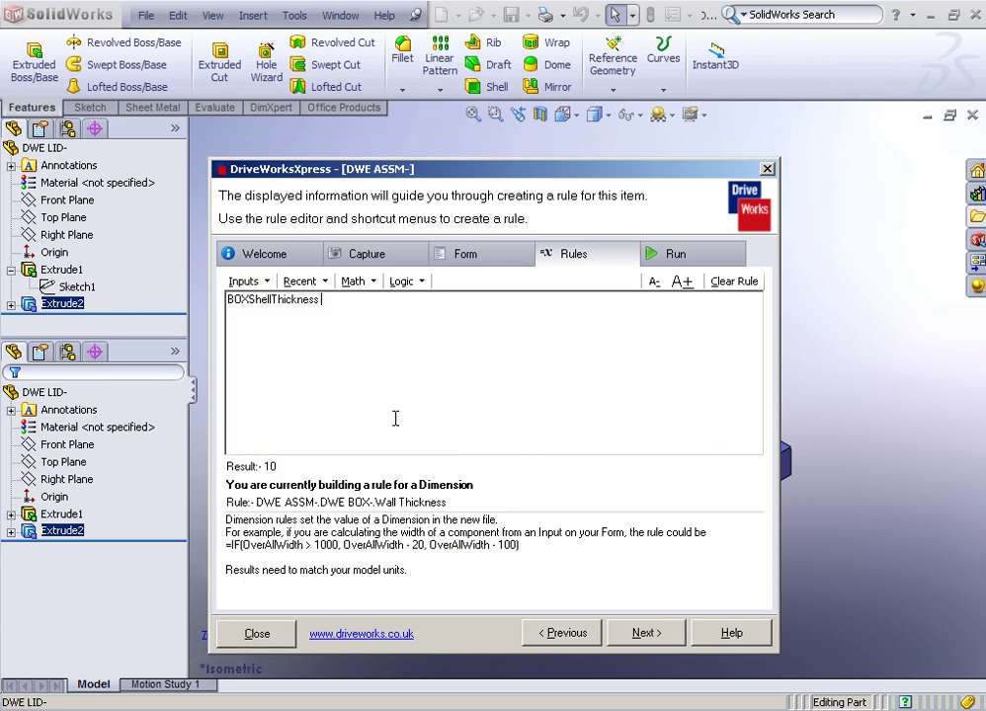
pyautogui.click(656, 641)
pyautogui.moveTo(359, 312); pyautogui.dragTo(392, 313)
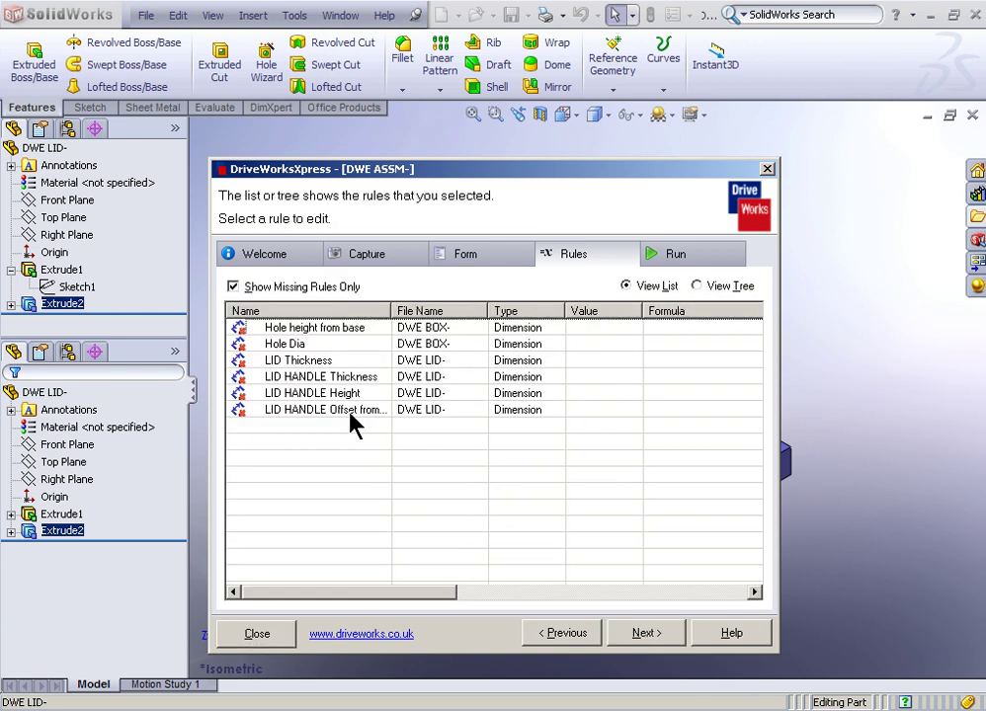
# Step: Write the Hole height from base rule as IF(BOXHeight <= 80, 35, 50)
pyautogui.doubleClick(346, 329)
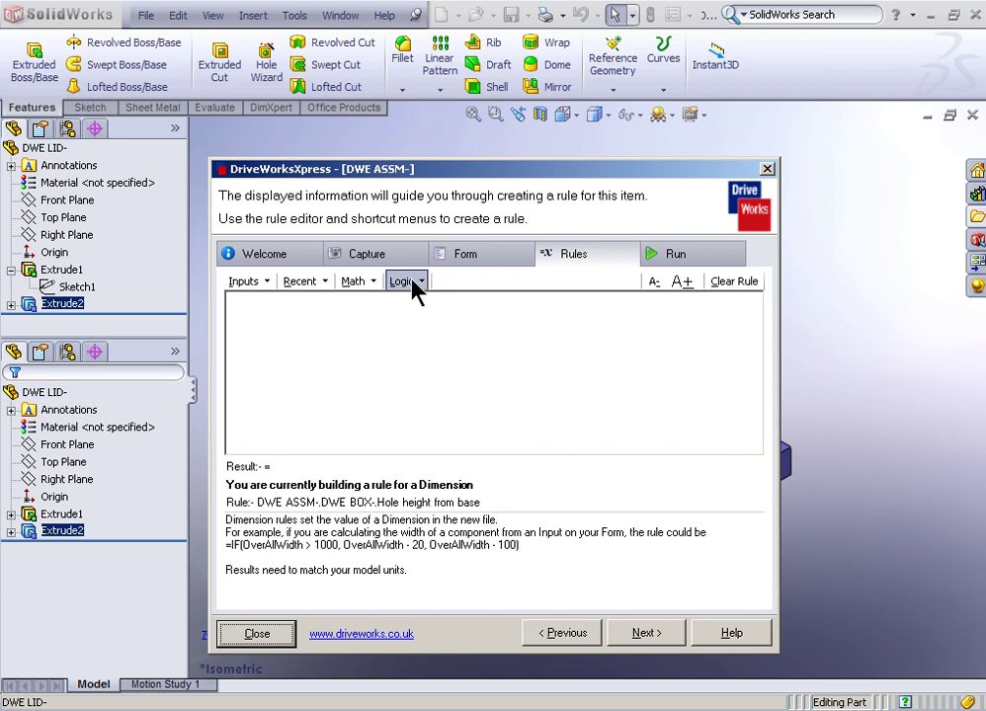
pyautogui.click(409, 283)
pyautogui.click(450, 571)
pyautogui.click(246, 282)
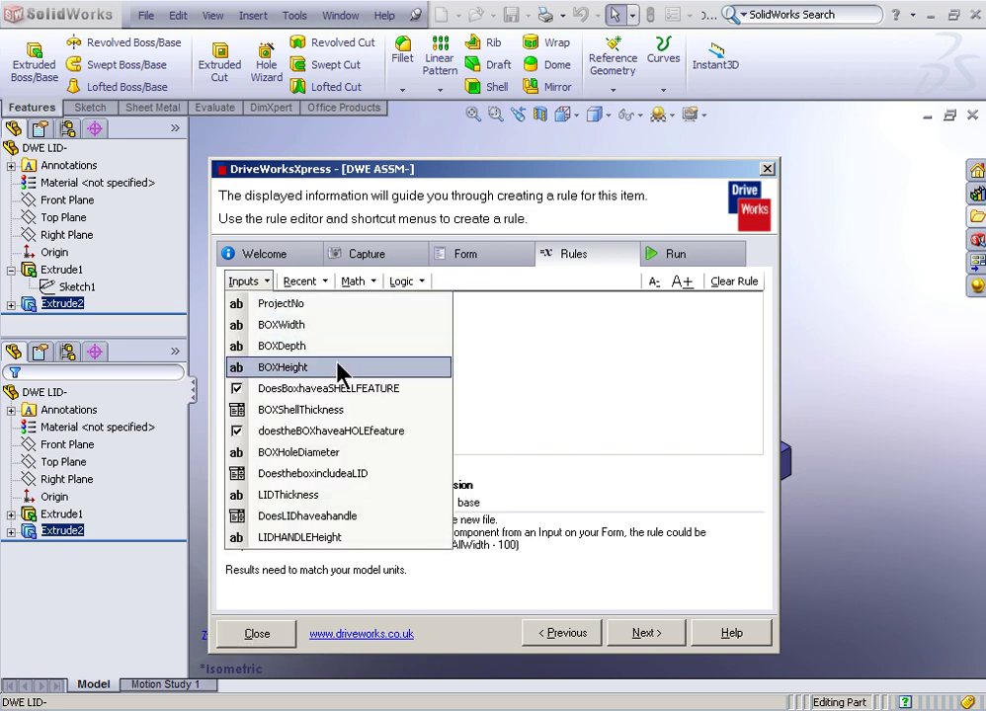
pyautogui.click(309, 363)
pyautogui.click(405, 283)
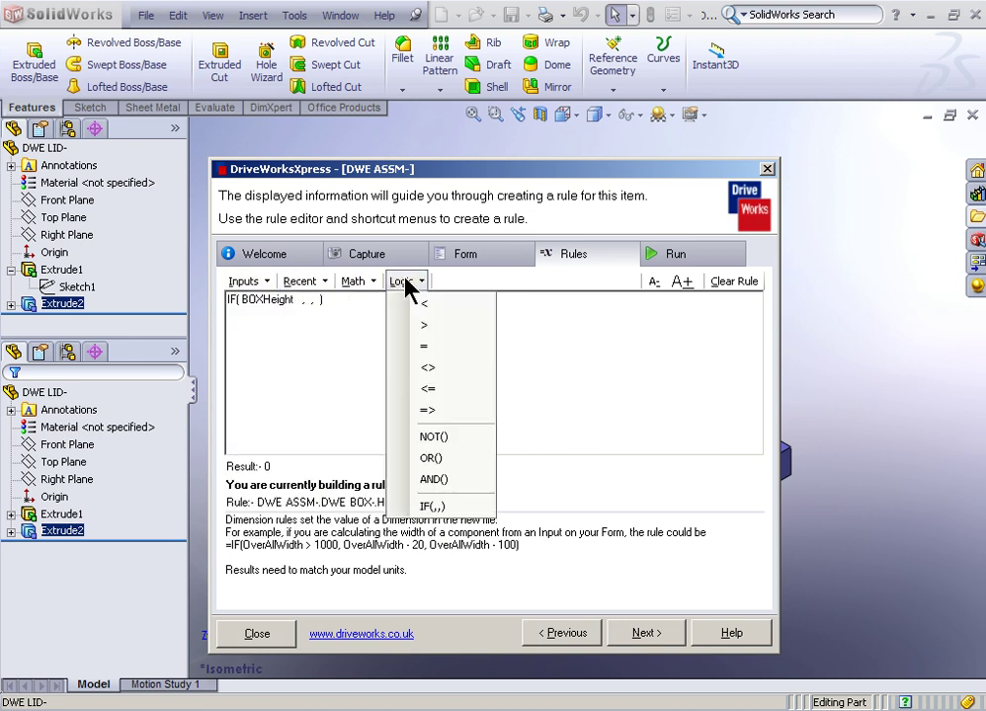
pyautogui.click(459, 389)
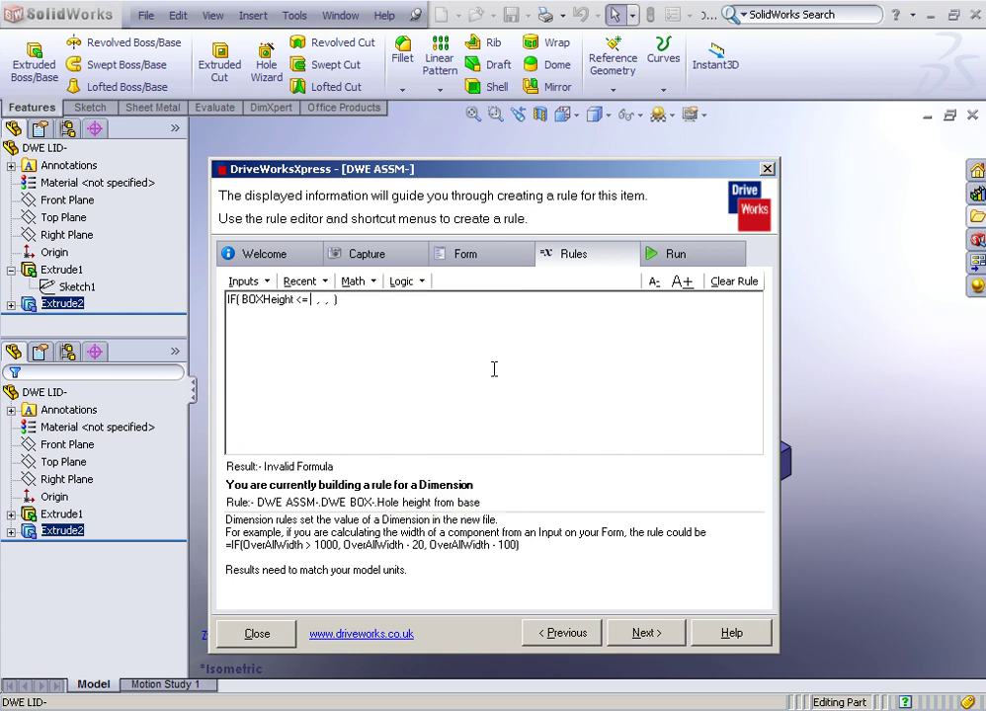
pyautogui.write('80')
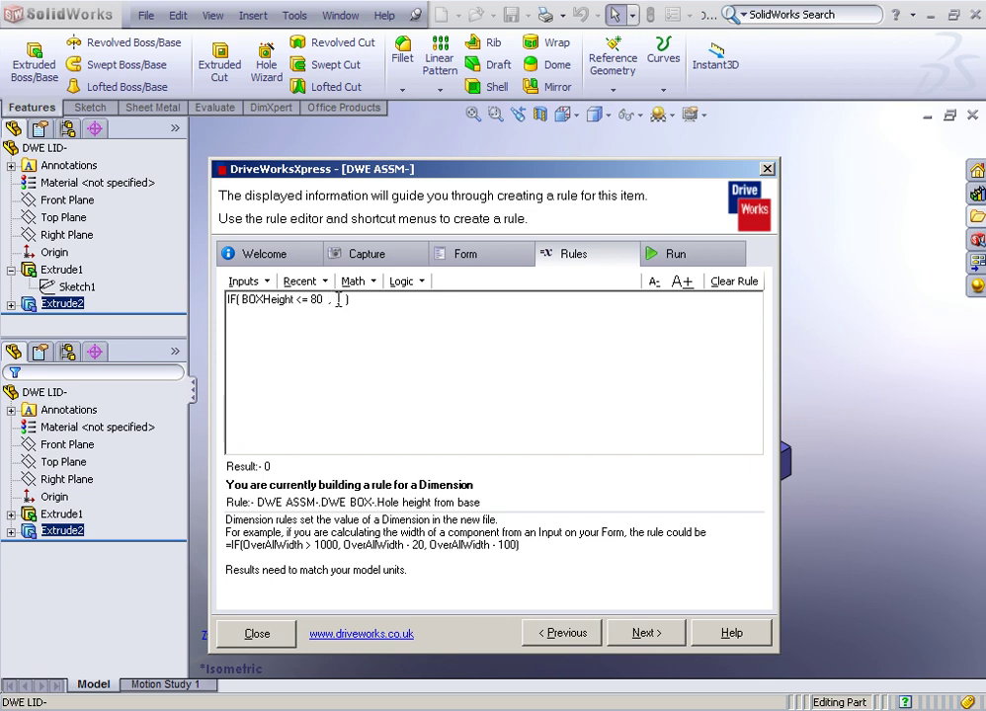
pyautogui.click(336, 300)
pyautogui.write('35 , 50')
pyautogui.click(652, 641)
# Step: Set Hole Dia to BOXHoleDiameter and LID Thickness to LIDThickness
pyautogui.doubleClick(313, 329)
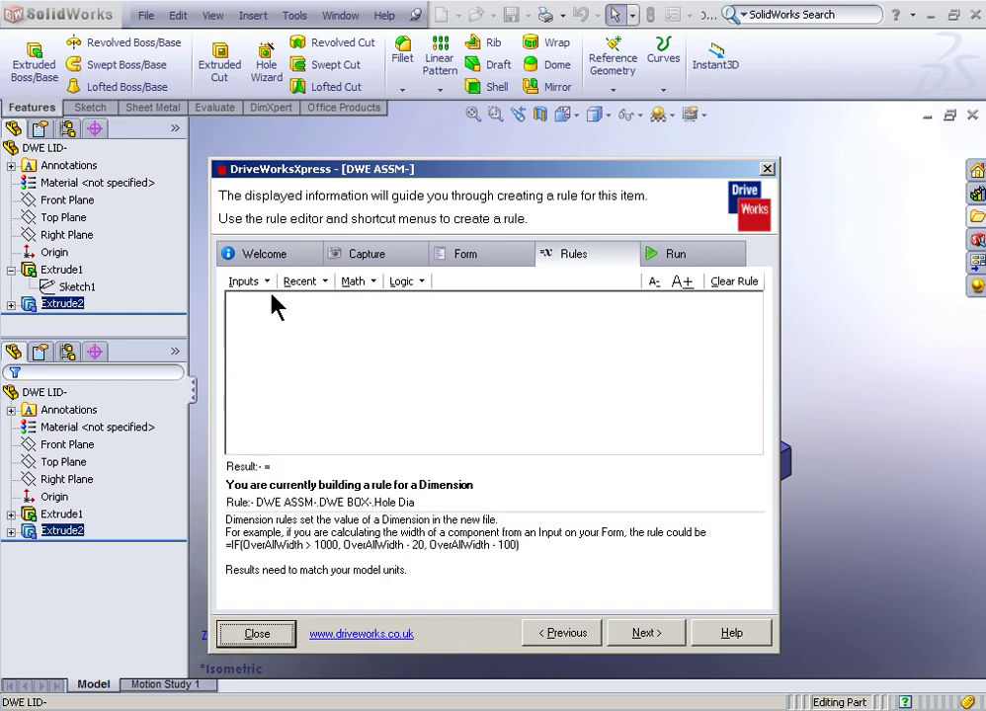
pyautogui.click(244, 282)
pyautogui.click(443, 451)
pyautogui.click(649, 641)
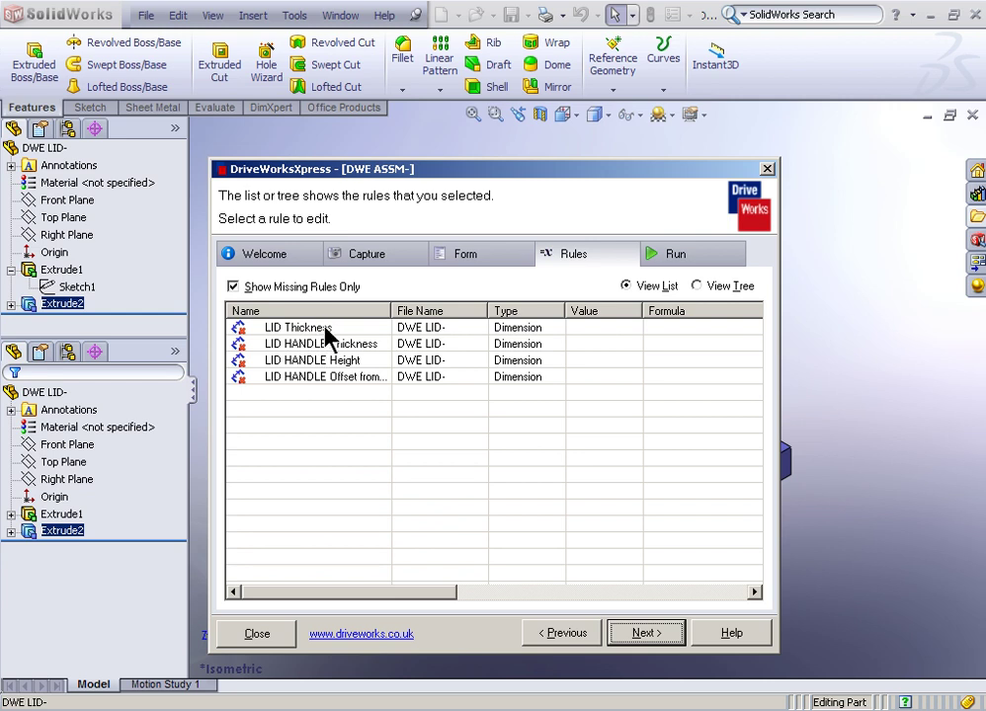
pyautogui.doubleClick(327, 332)
pyautogui.click(259, 281)
pyautogui.click(375, 494)
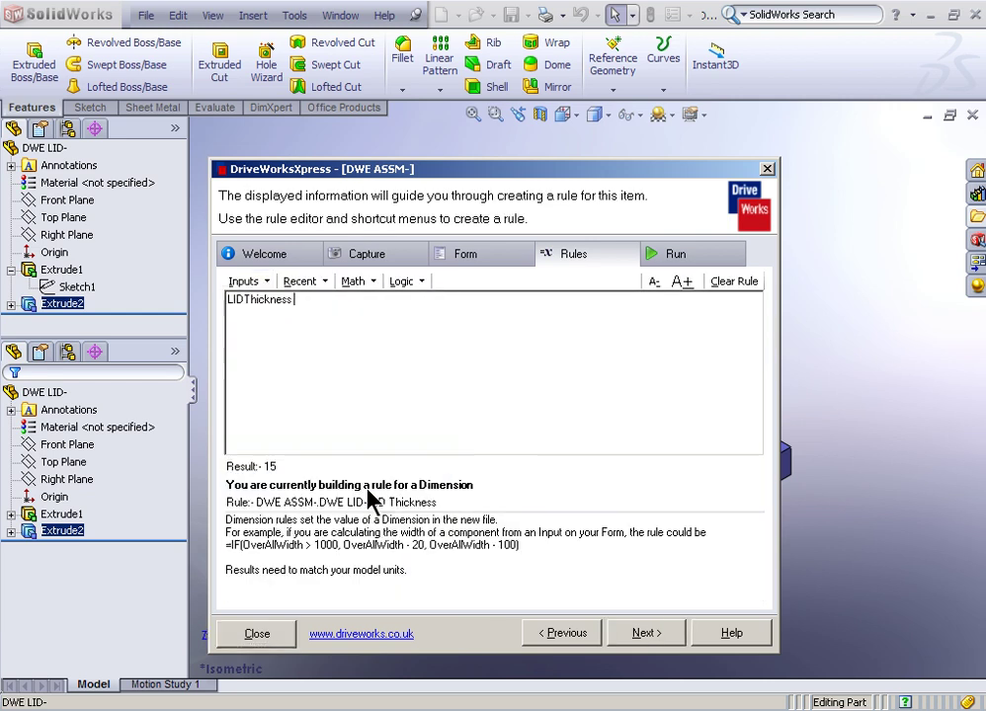
pyautogui.click(660, 636)
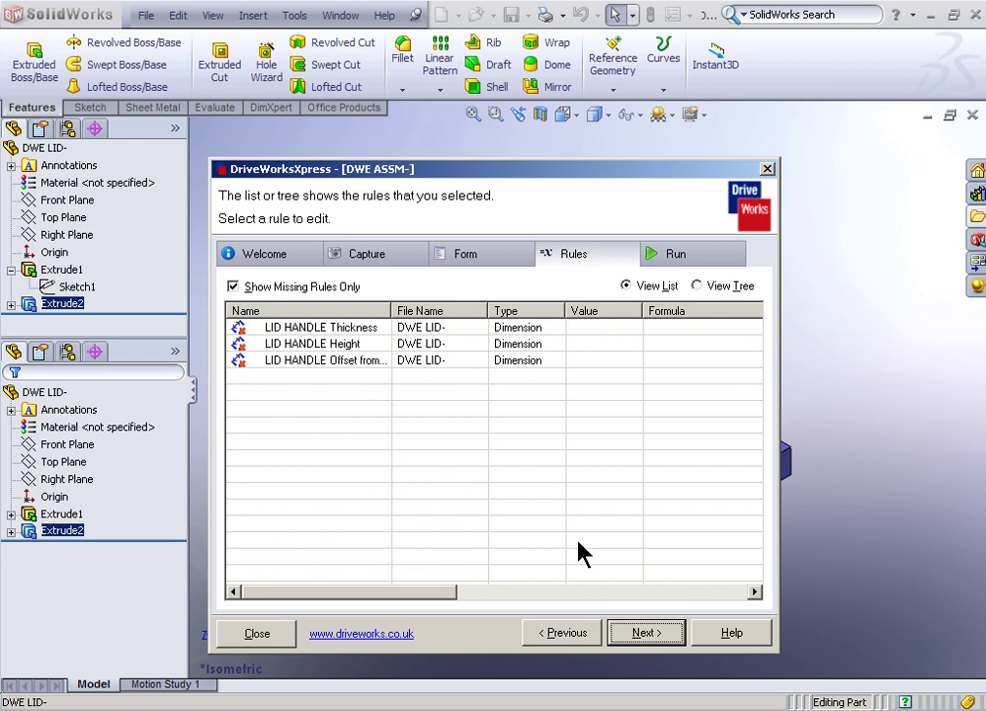
# Step: Set LID HANDLE Thickness to LIDThickness and LID HANDLE Height to LIDHANDLEHeight
pyautogui.click(355, 329)
pyautogui.doubleClick(301, 327)
pyautogui.click(249, 281)
pyautogui.click(358, 493)
pyautogui.click(648, 634)
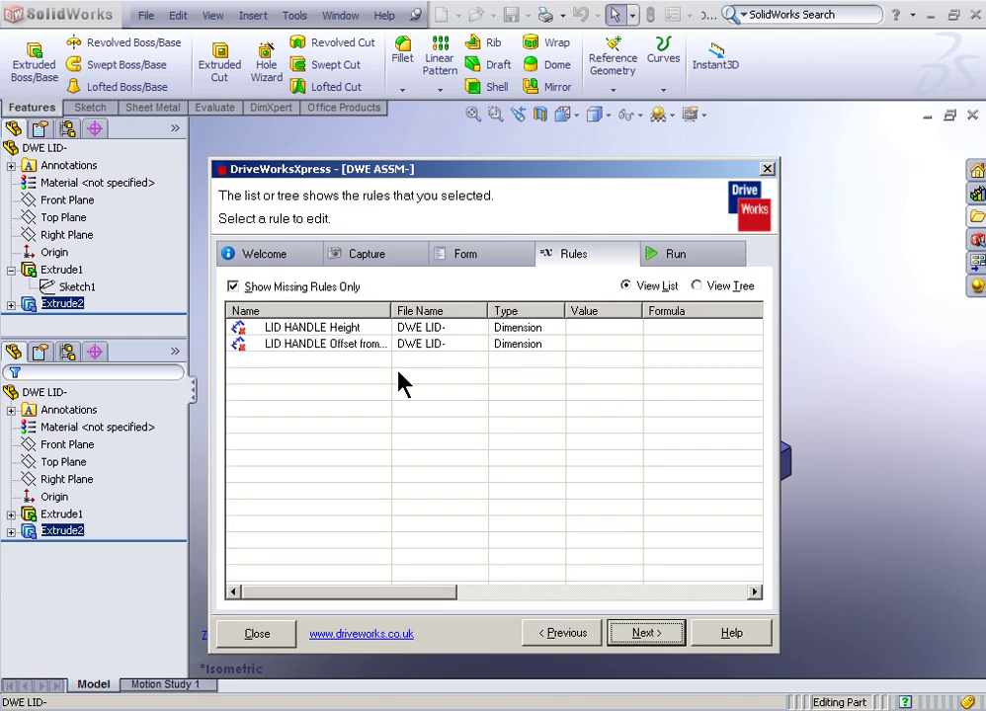
pyautogui.click(365, 327)
pyautogui.click(257, 281)
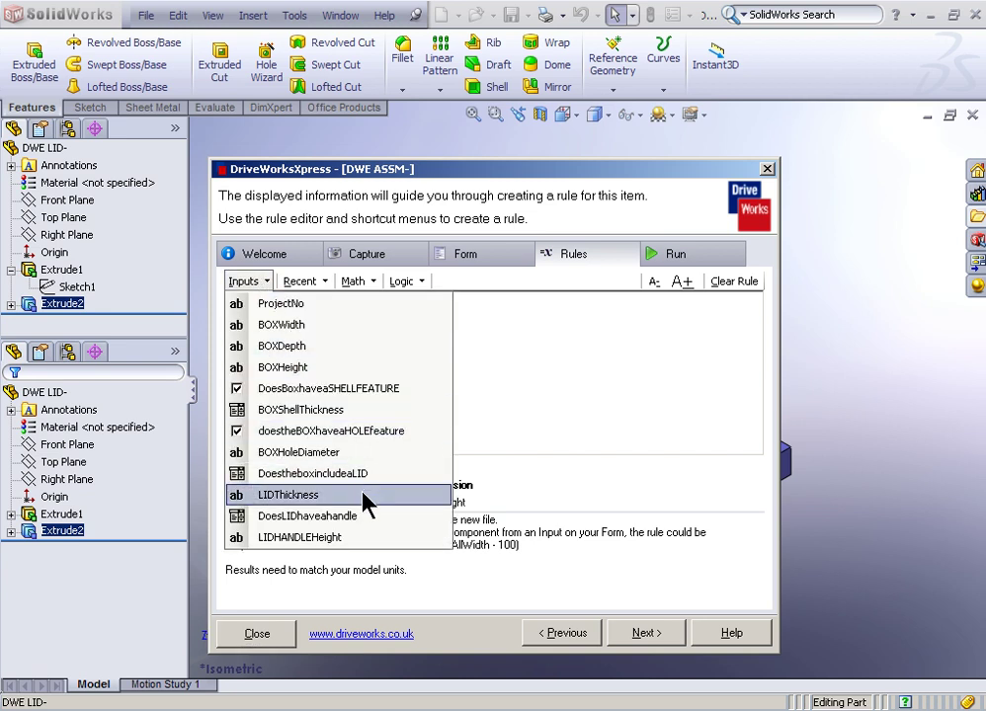
pyautogui.click(356, 539)
# Step: Save the LID HANDLE Height rule and open the LID HANDLE Offset from end rule
pyautogui.click(646, 633)
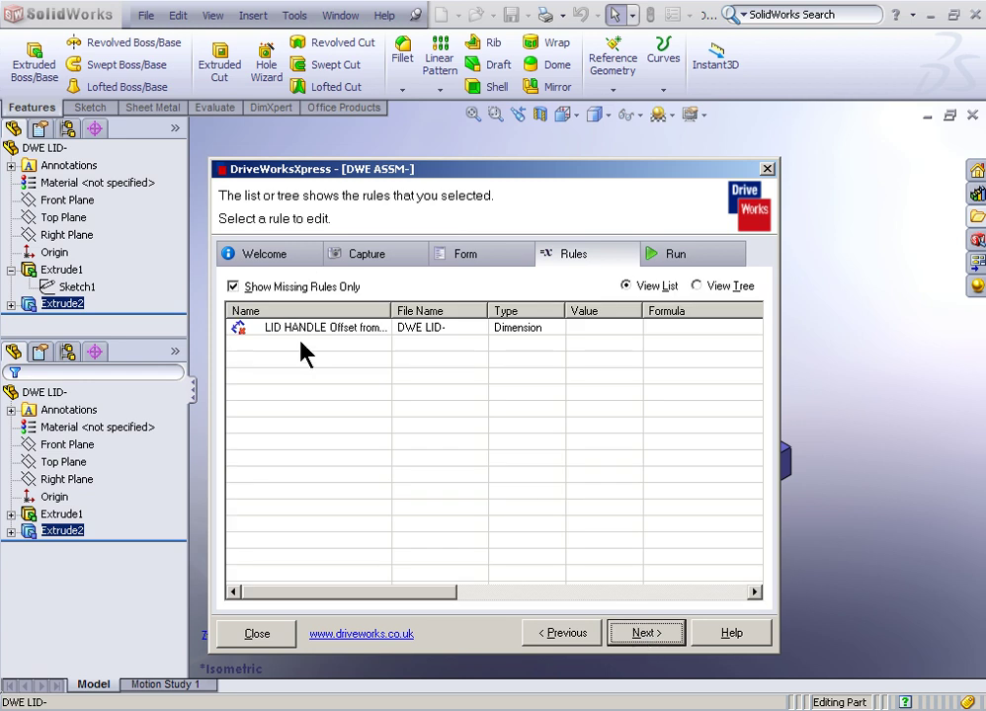
pyautogui.moveTo(393, 311); pyautogui.dragTo(456, 310)
pyautogui.click(374, 327)
pyautogui.doubleClick(375, 327)
pyautogui.click(263, 281)
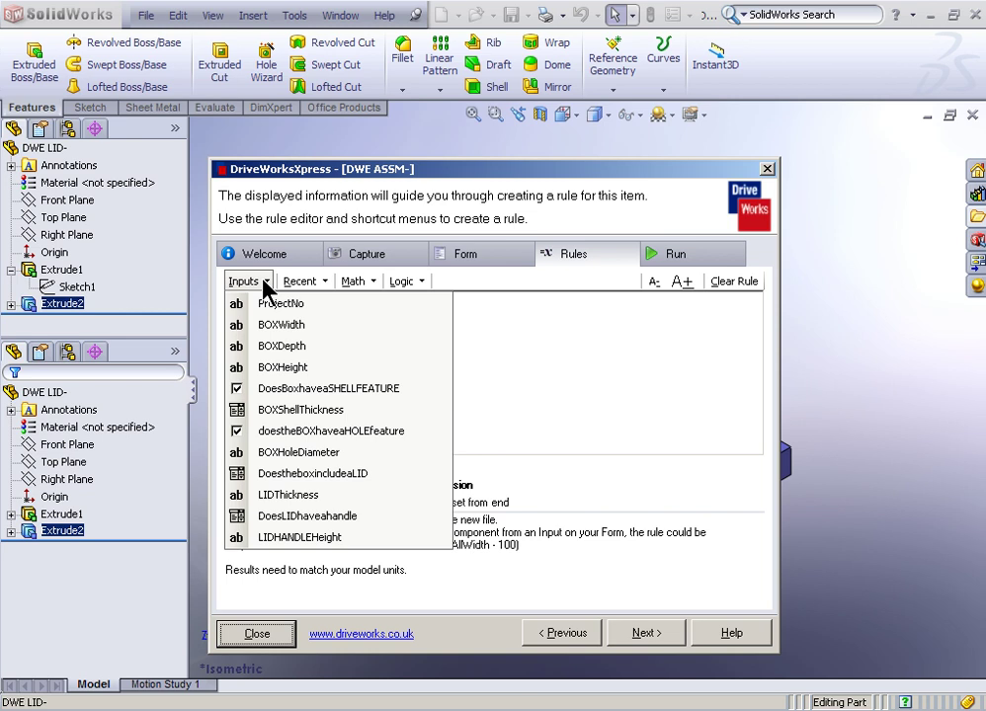
pyautogui.click(263, 283)
pyautogui.click(265, 283)
pyautogui.click(265, 282)
# Step: Write the offset rule as IF(BOXWidth <= 150, 30, 50) and return to the summary
pyautogui.click(417, 283)
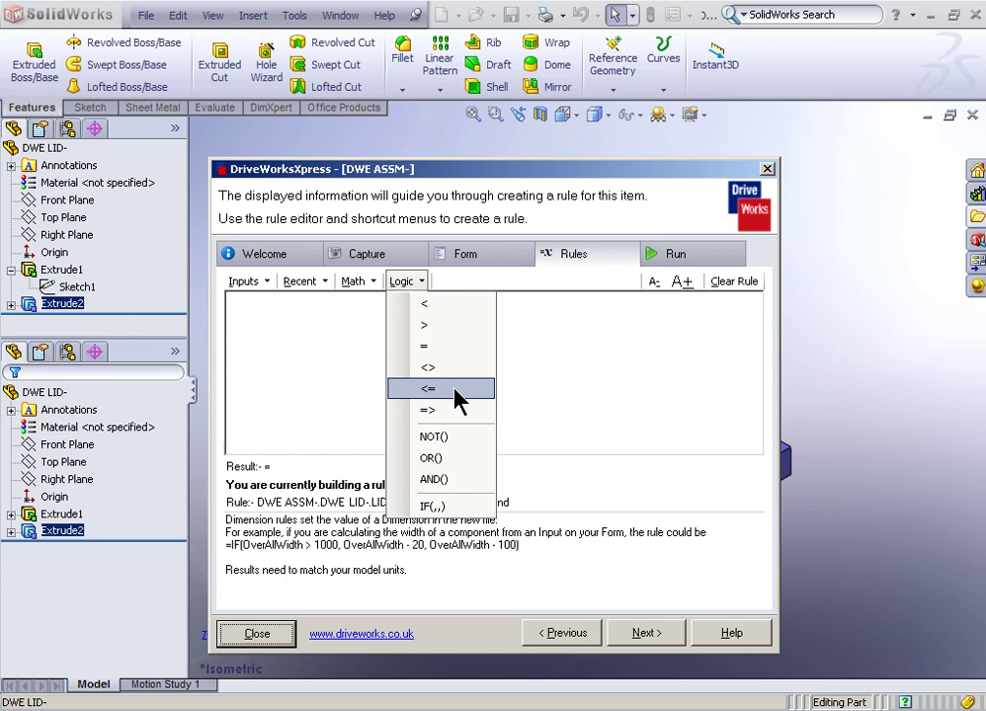
pyautogui.click(457, 508)
pyautogui.click(261, 282)
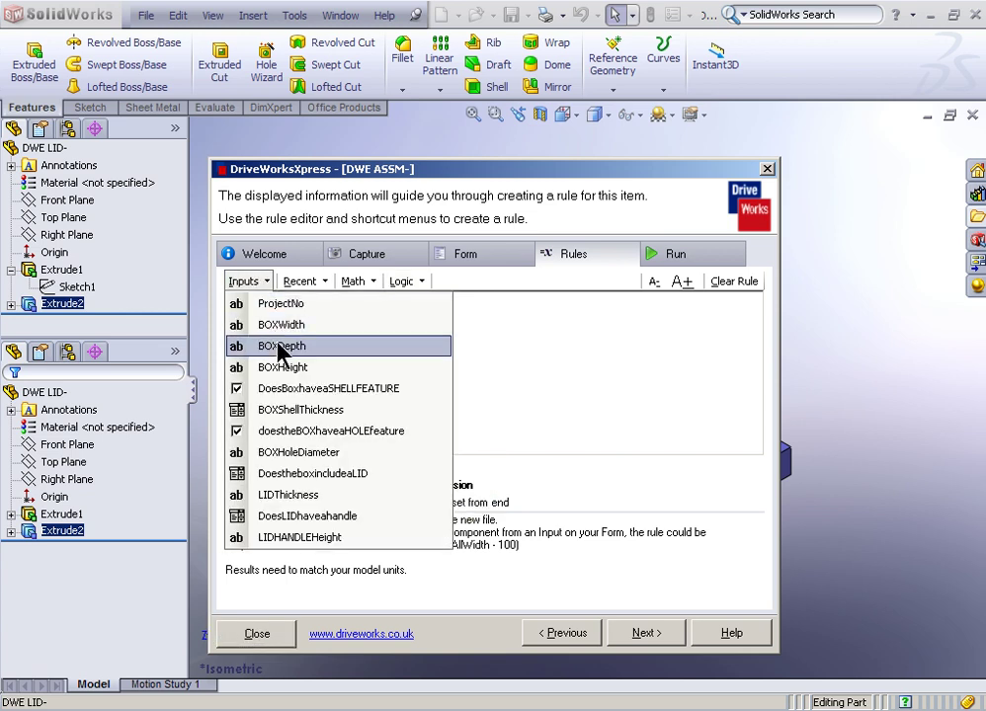
pyautogui.click(282, 324)
pyautogui.click(402, 282)
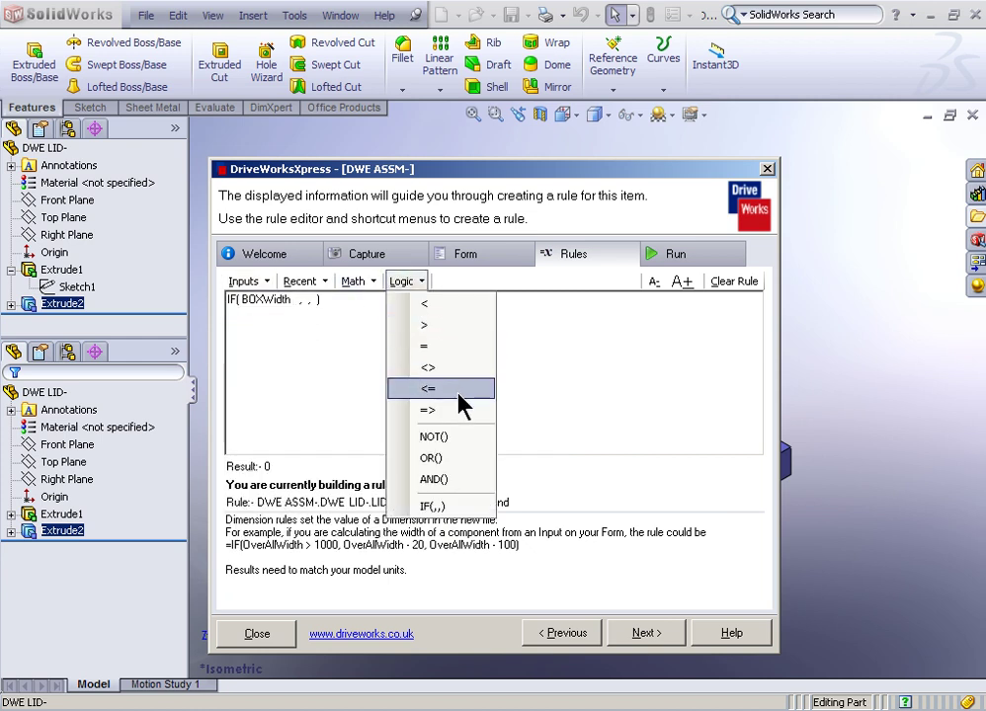
pyautogui.click(428, 388)
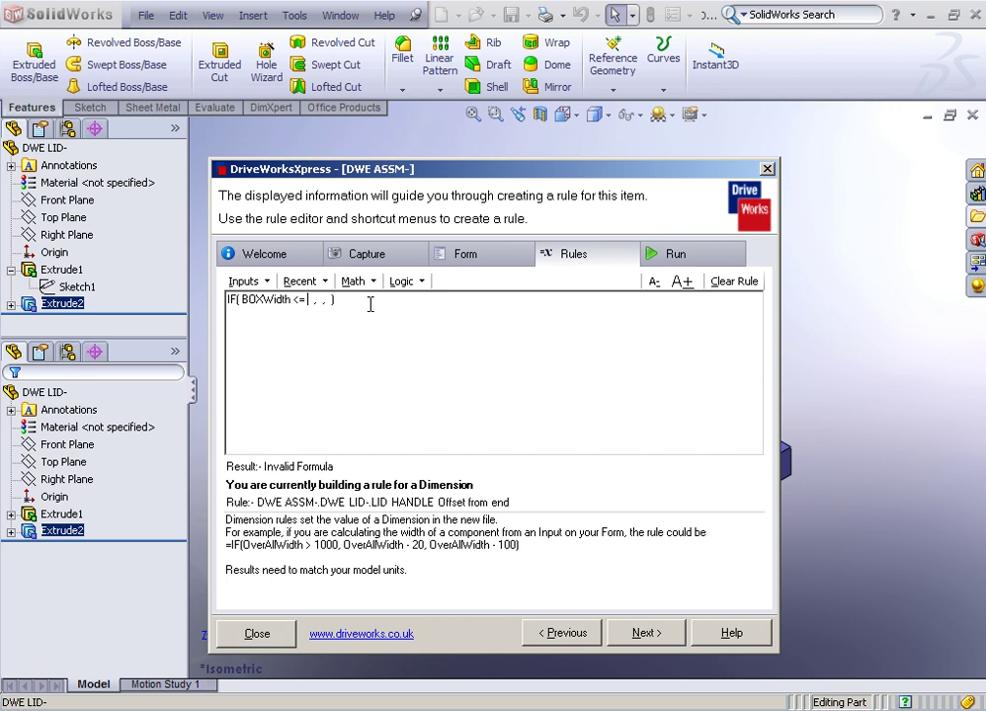
pyautogui.write('150')
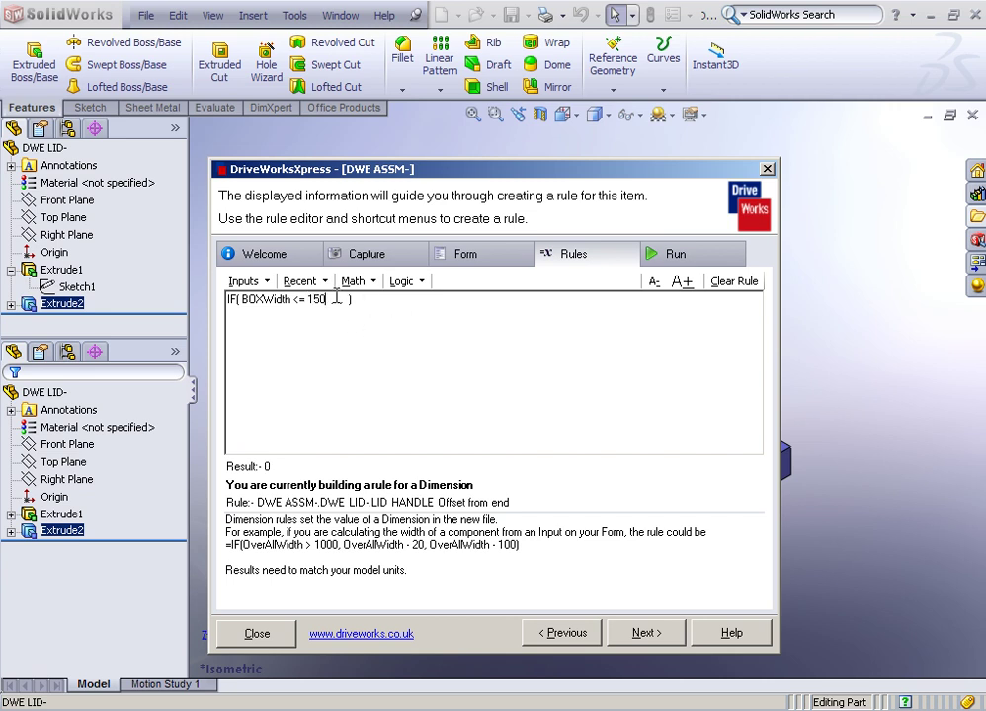
pyautogui.click(336, 301)
pyautogui.write('30 , 50')
pyautogui.click(645, 633)
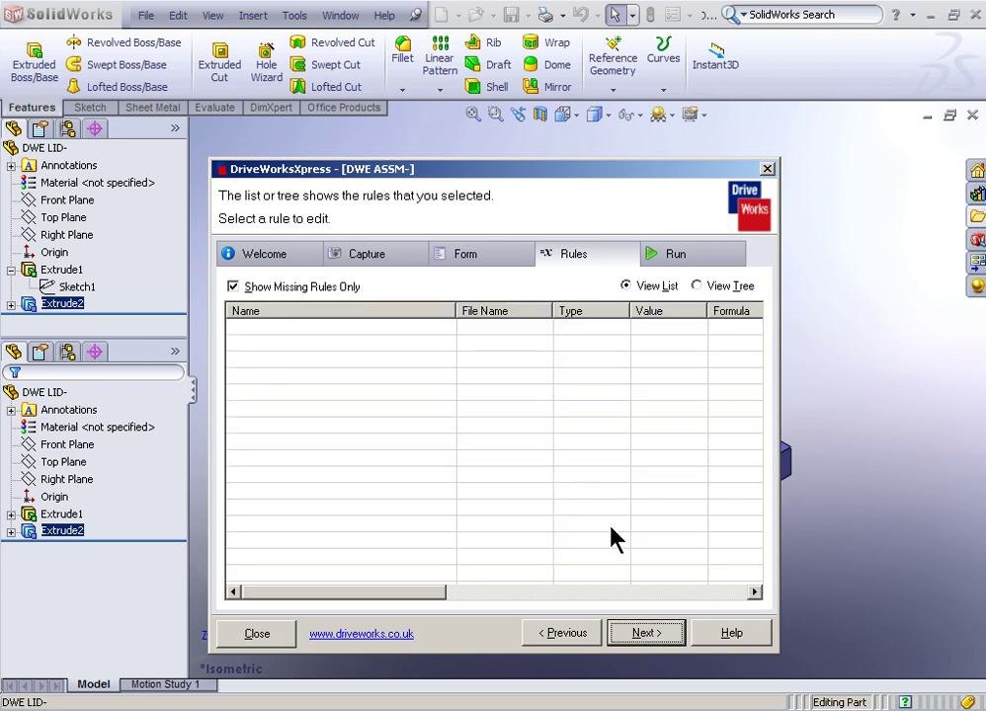
pyautogui.click(647, 633)
# Step: Switch the wizard from dimension rules to the missing feature rules list
pyautogui.click(757, 388)
pyautogui.click(757, 411)
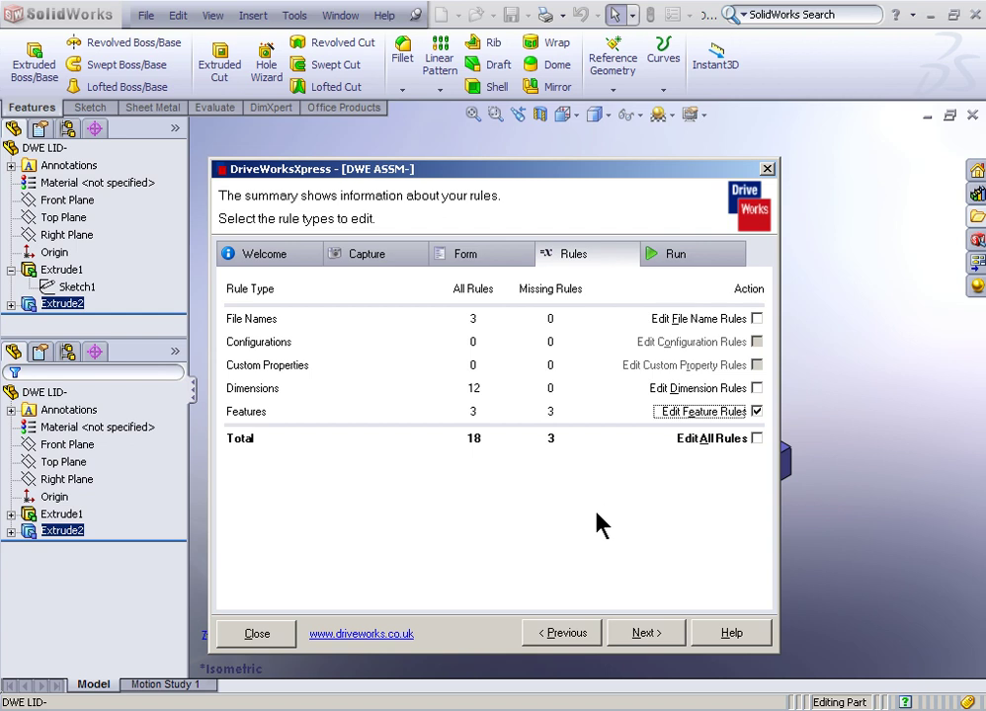
pyautogui.click(647, 634)
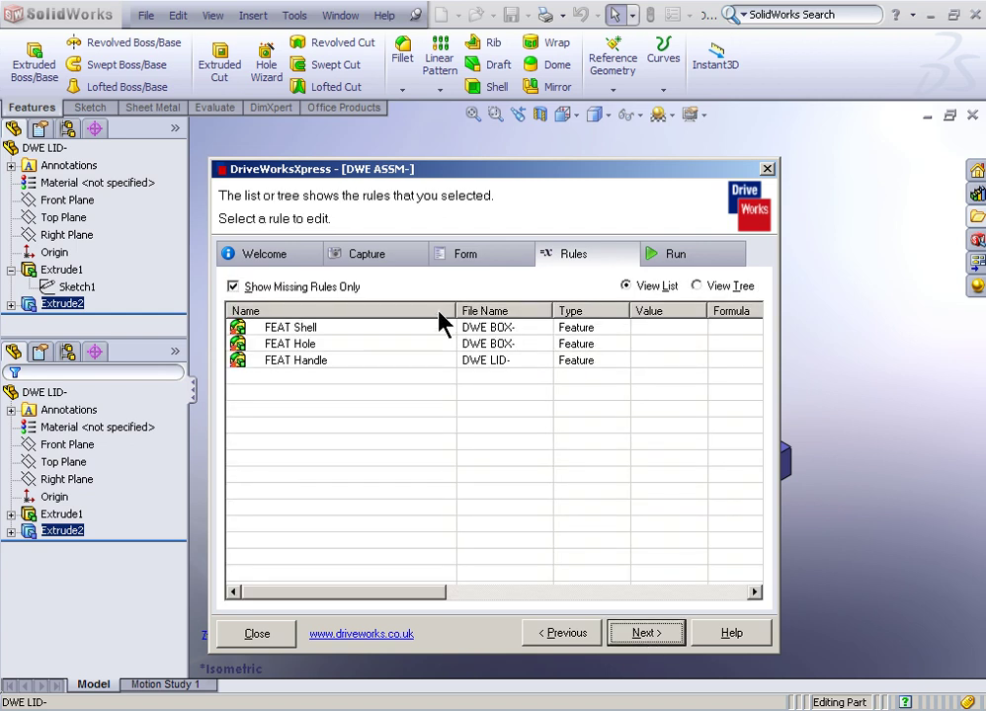
# Step: Set FEAT Shell's rule to IF(DoesBoxhaveaSHELLFEATURE = True, "Unsuppress", "Delete")
pyautogui.doubleClick(346, 324)
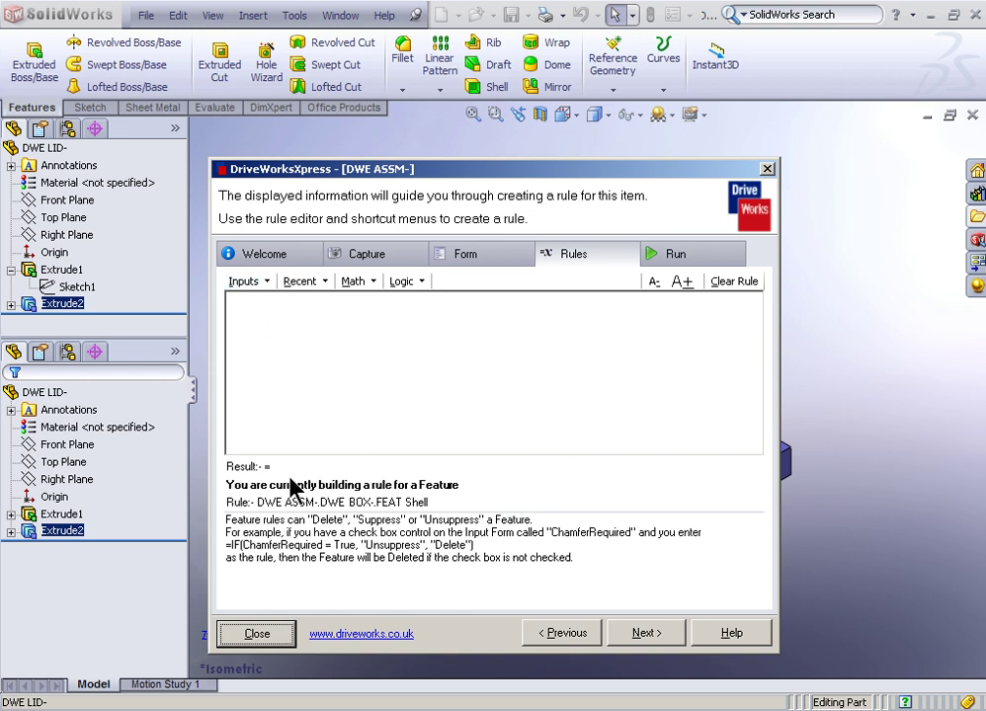
pyautogui.moveTo(477, 545); pyautogui.dragTo(221, 547)
pyautogui.hotkey('ctrl', 'c')
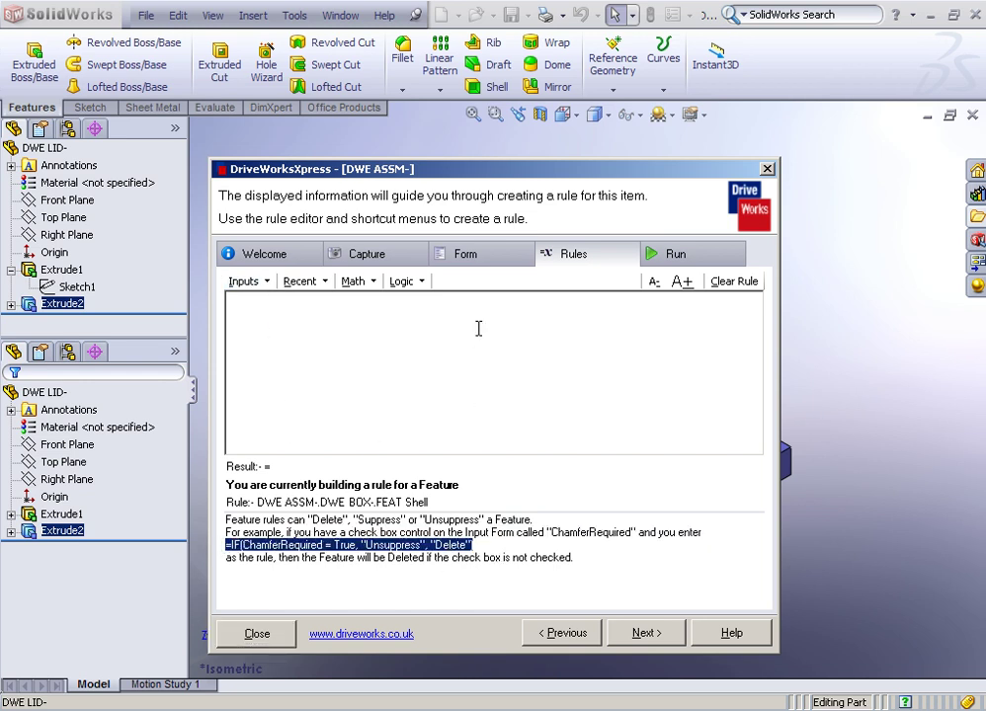
pyautogui.click(314, 313)
pyautogui.hotkey('ctrl', 'v')
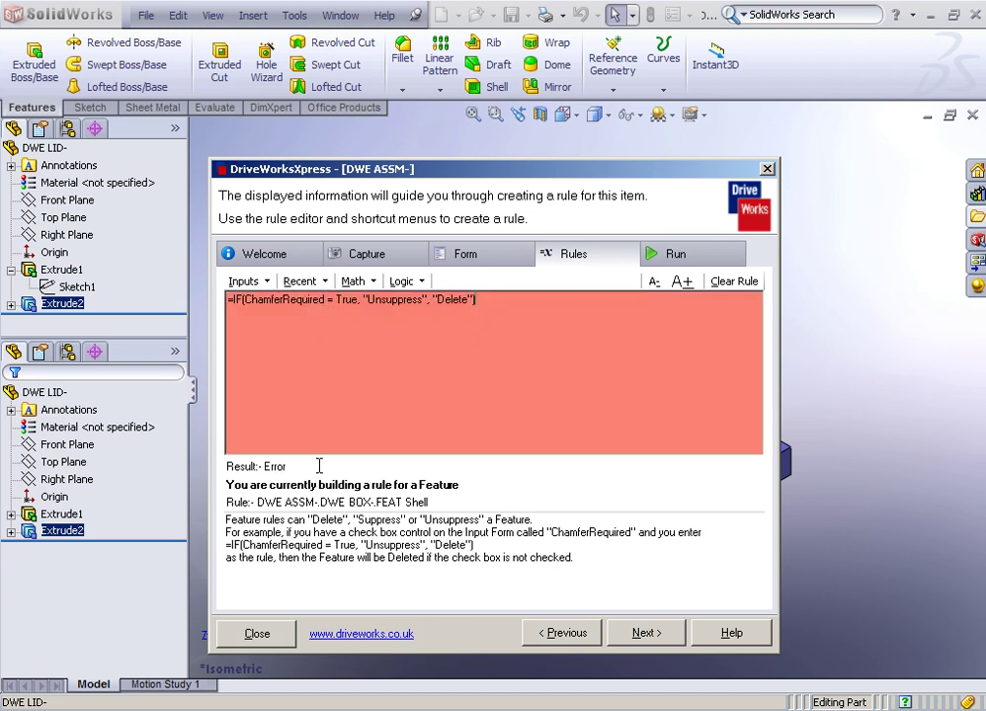
pyautogui.moveTo(478, 545); pyautogui.dragTo(218, 548)
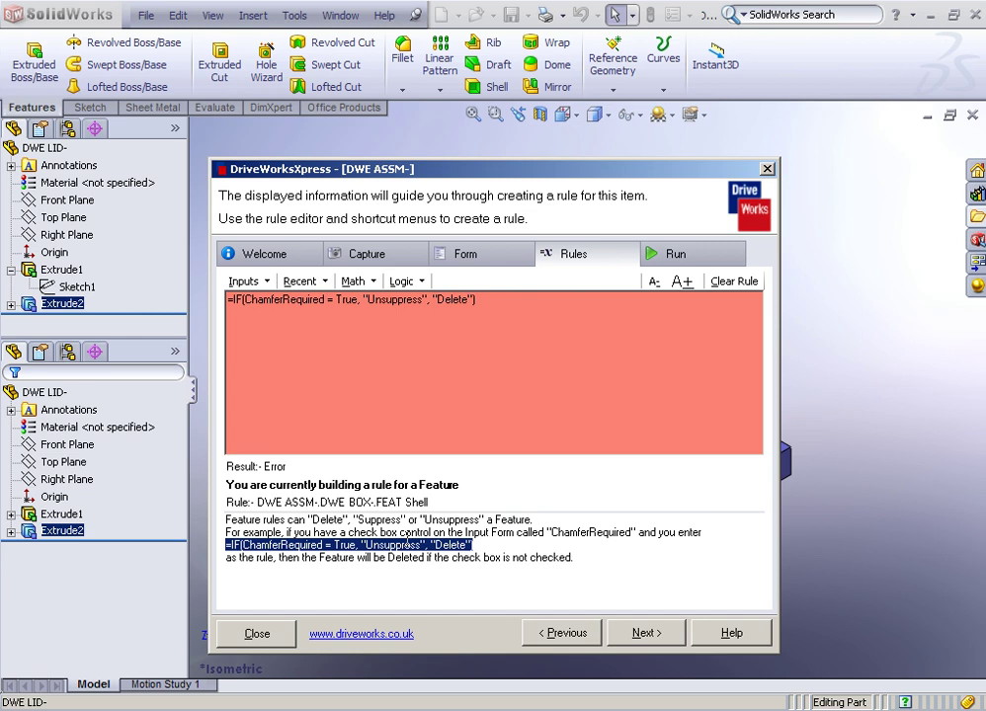
pyautogui.click(306, 307)
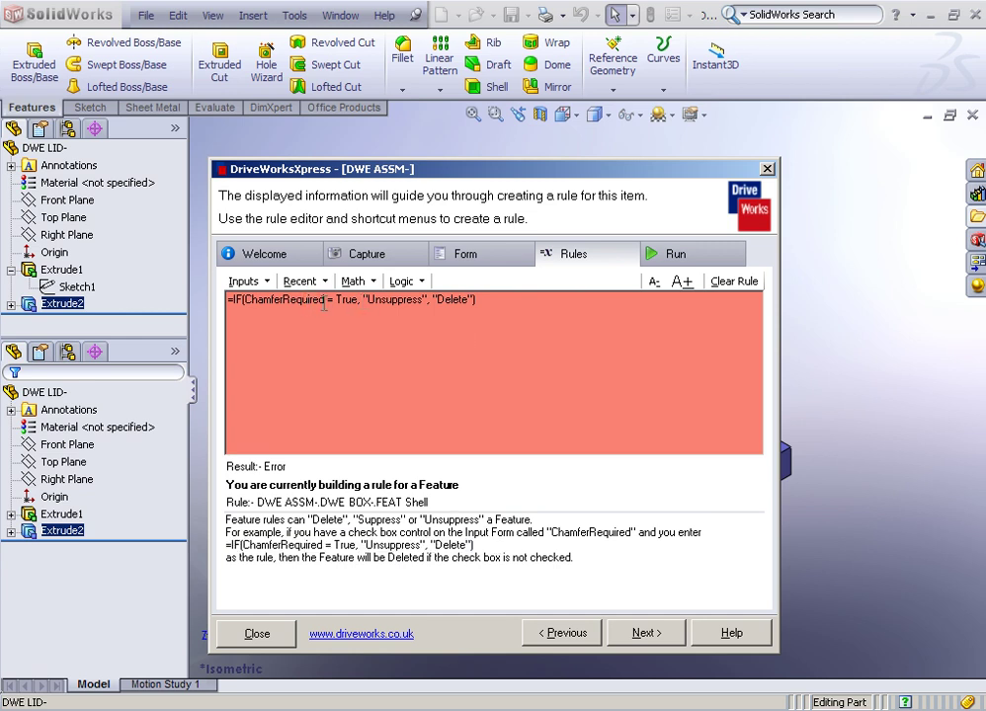
pyautogui.moveTo(324, 304); pyautogui.dragTo(243, 307)
pyautogui.click(243, 281)
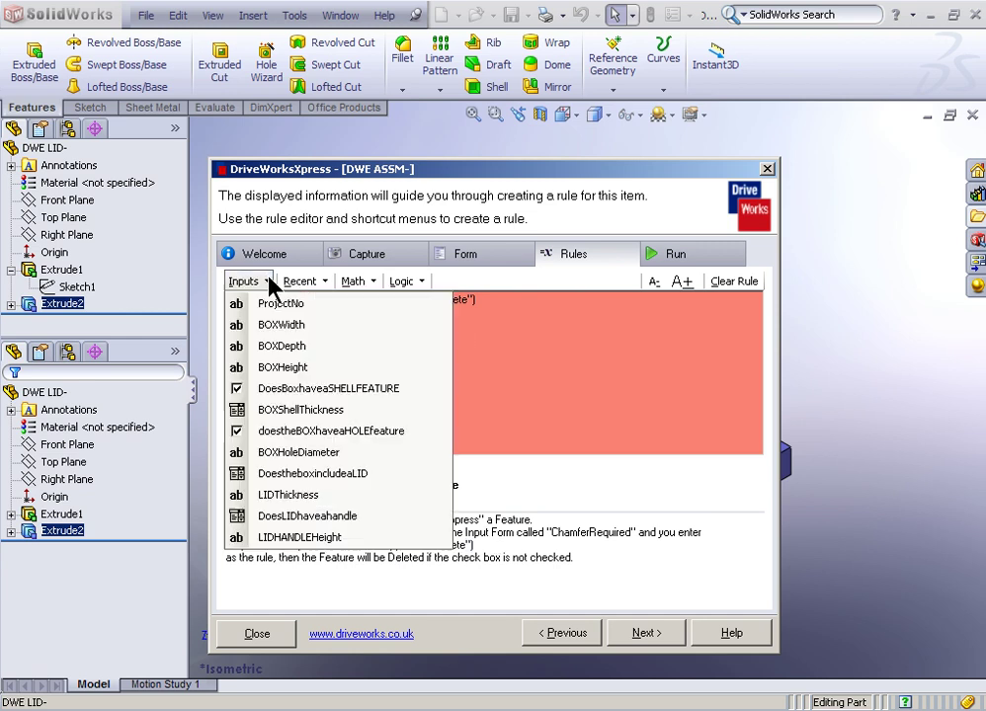
pyautogui.click(334, 389)
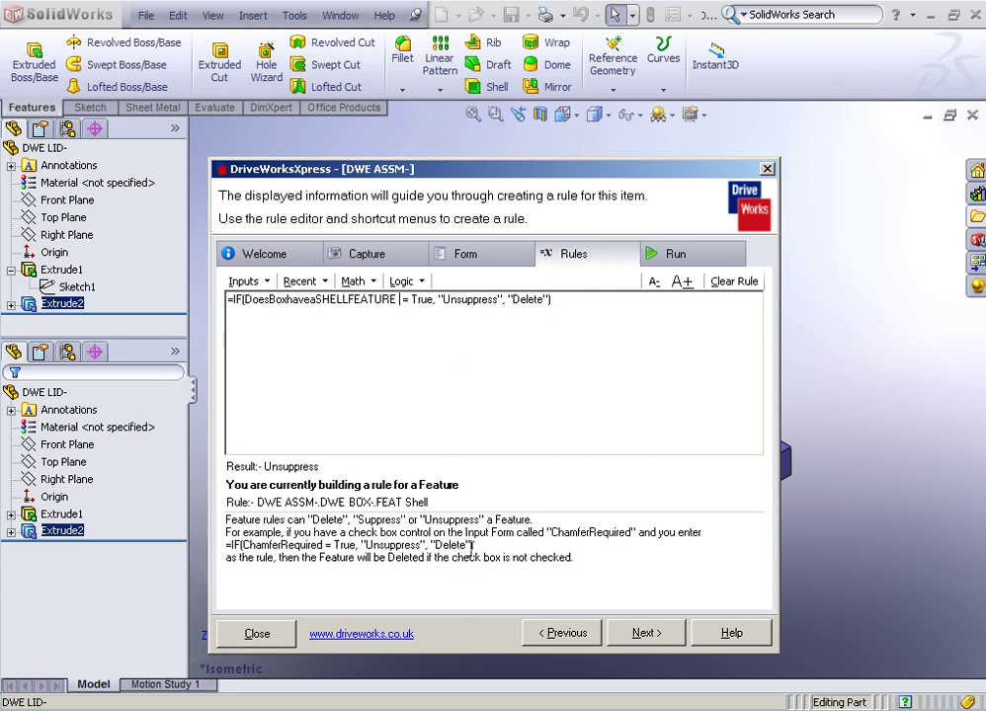
pyautogui.moveTo(471, 546); pyautogui.dragTo(229, 546)
pyautogui.hotkey('ctrl', 'c')
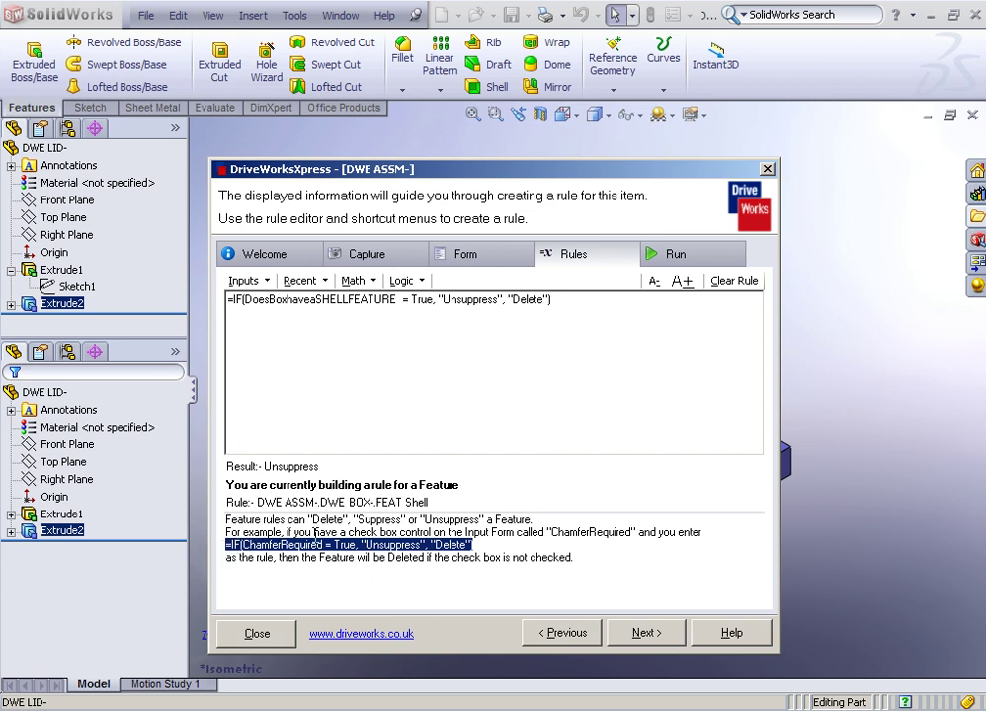
pyautogui.click(340, 302)
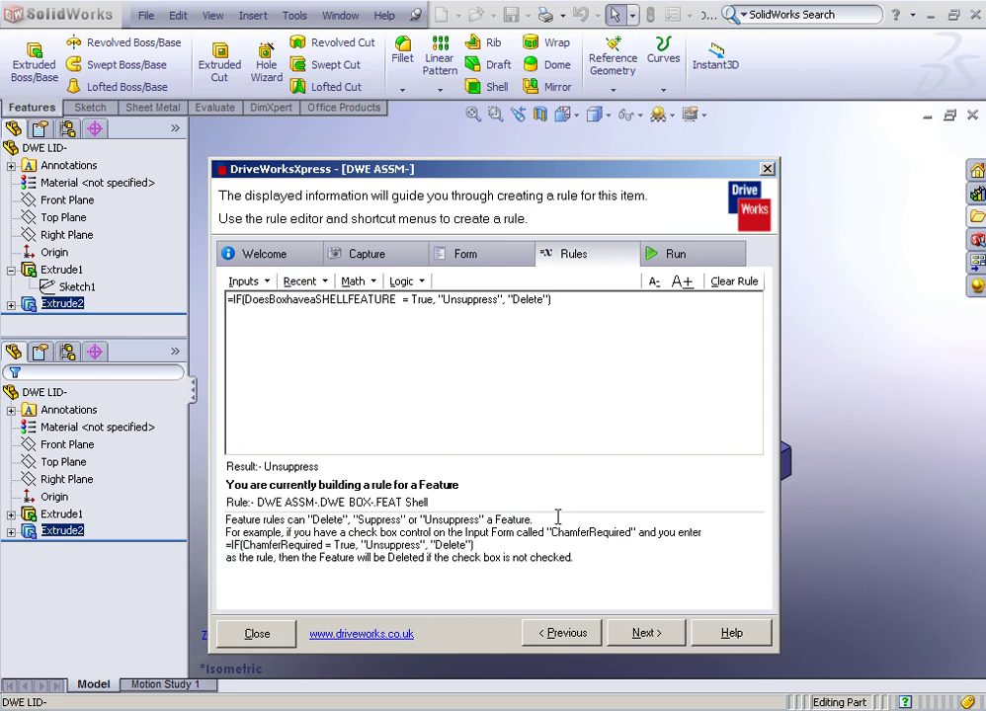
pyautogui.click(649, 637)
# Step: Paste the example rule into FEAT Hole and swap ChamferRequired for doestheBOXhaveaHOLEfeature
pyautogui.doubleClick(338, 327)
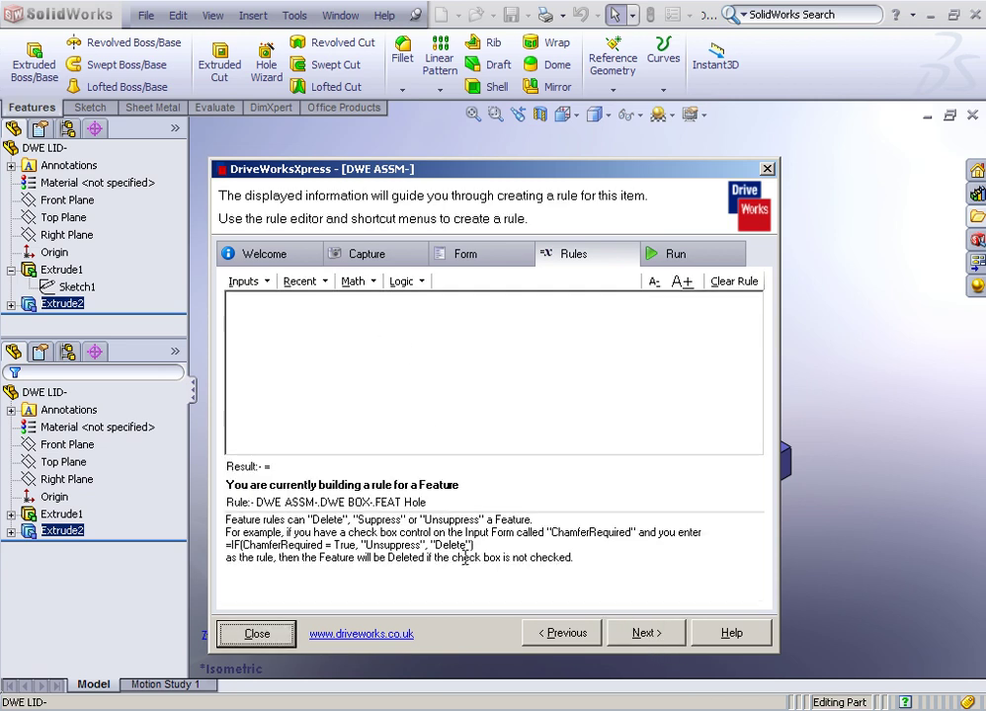
pyautogui.hotkey('ctrl', 'v')
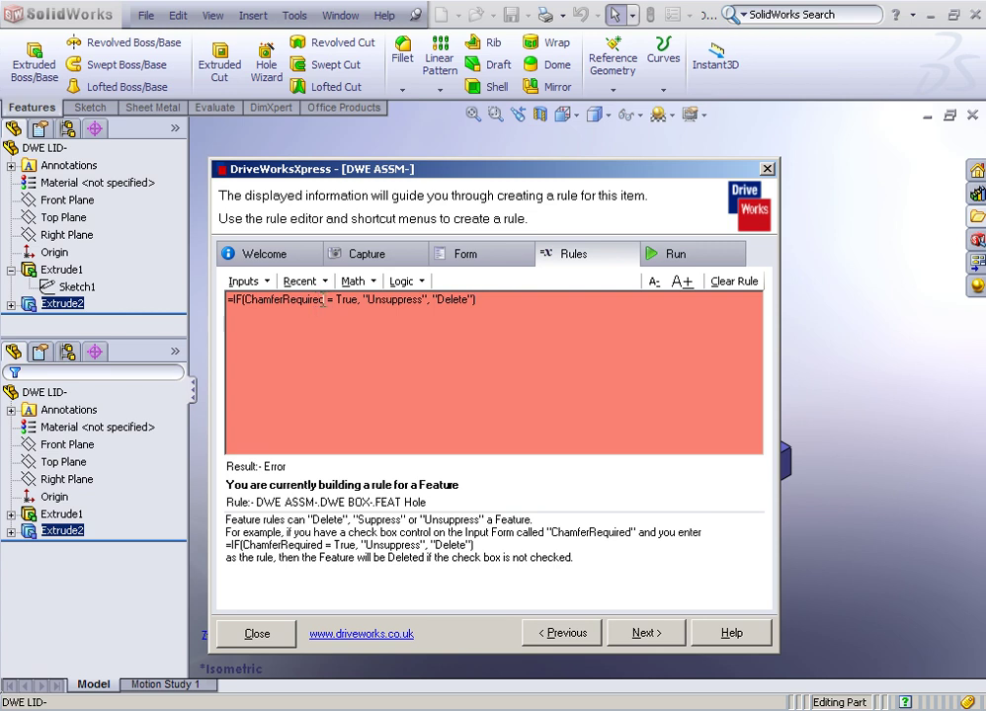
pyautogui.moveTo(326, 300); pyautogui.dragTo(252, 299)
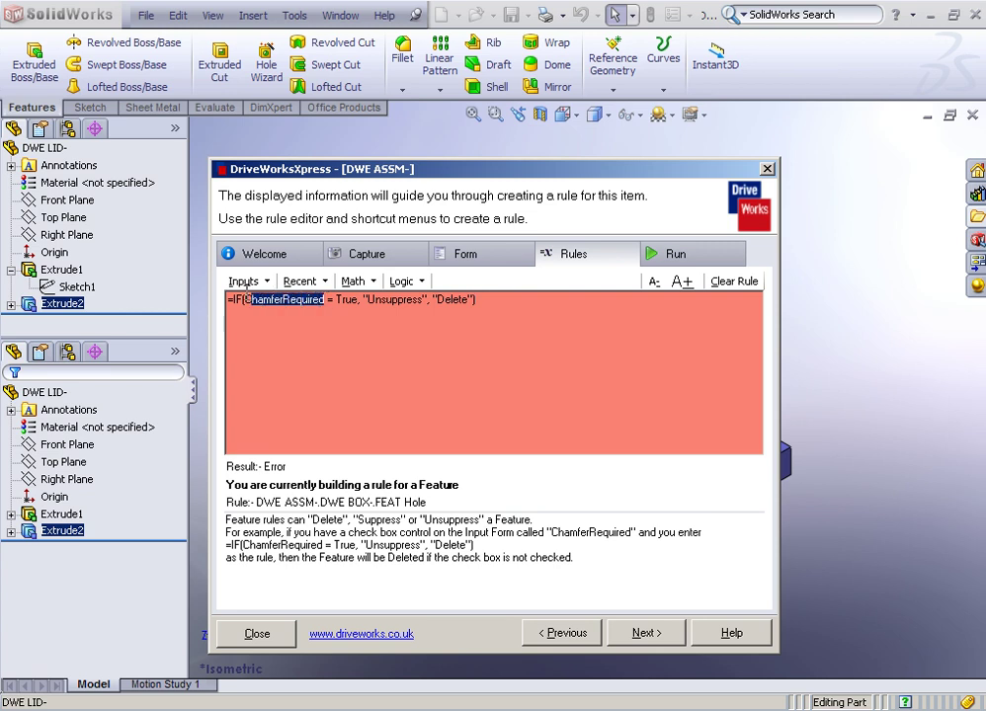
pyautogui.click(243, 282)
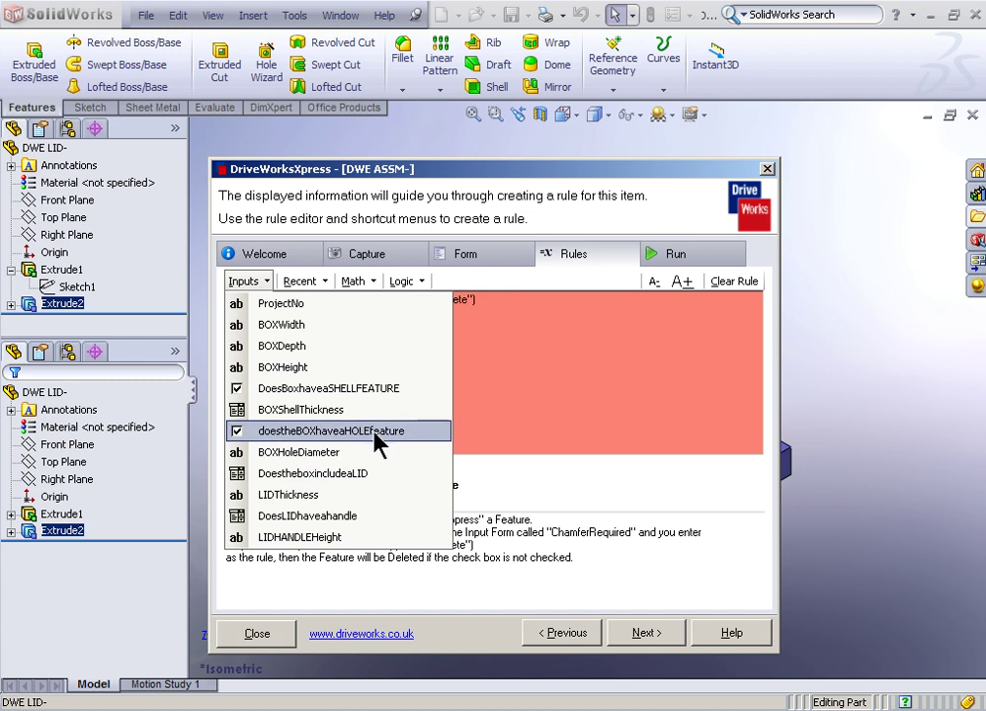
pyautogui.click(381, 434)
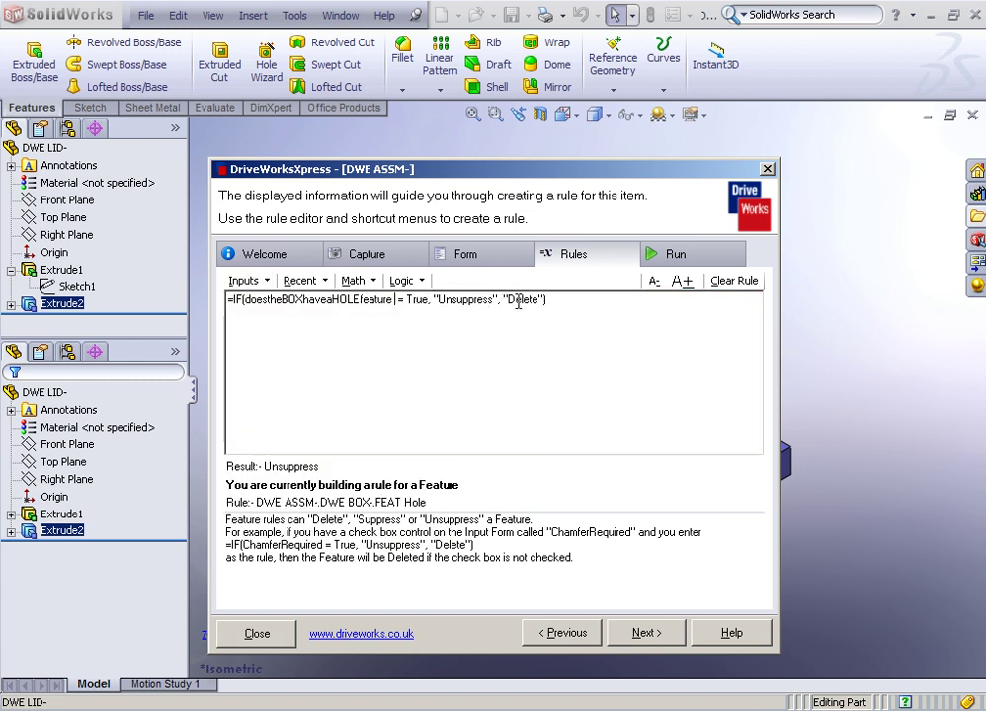
pyautogui.click(641, 633)
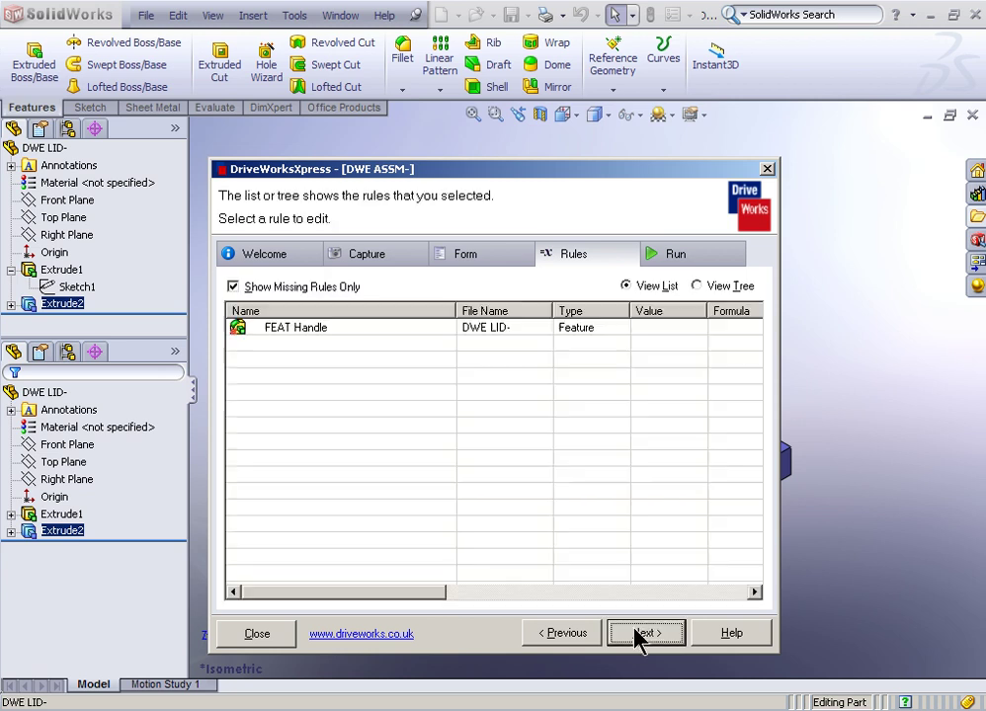
# Step: Set FEAT Handle's rule to IF(DoesLIDhaveahandle = "YES", "Unsuppress", "Delete")
pyautogui.doubleClick(368, 330)
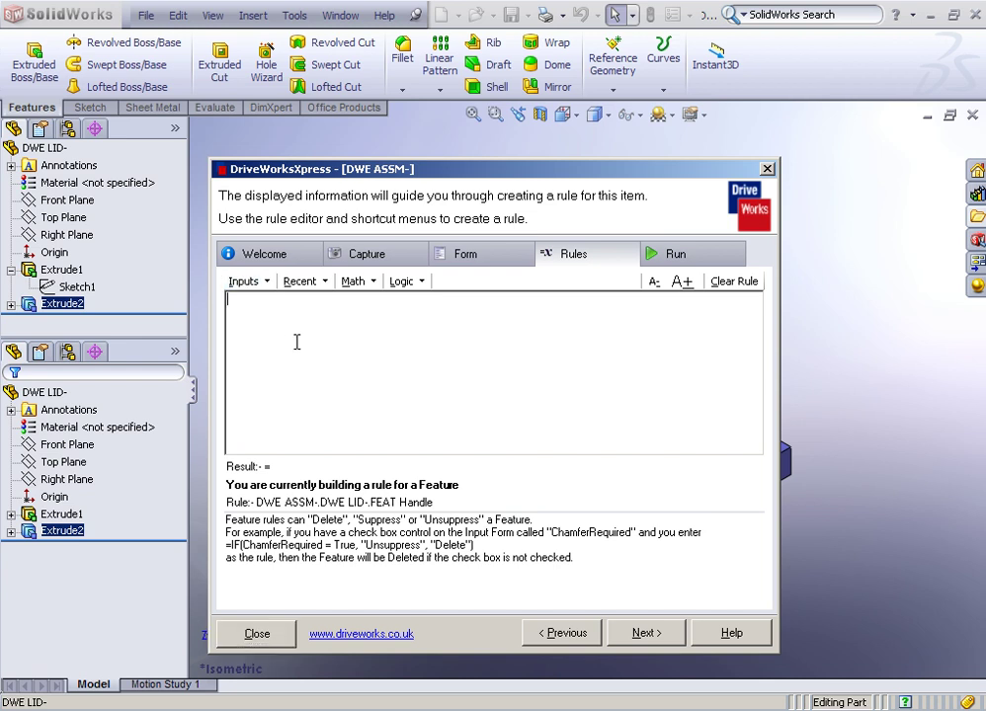
pyautogui.hotkey('ctrl', 'v')
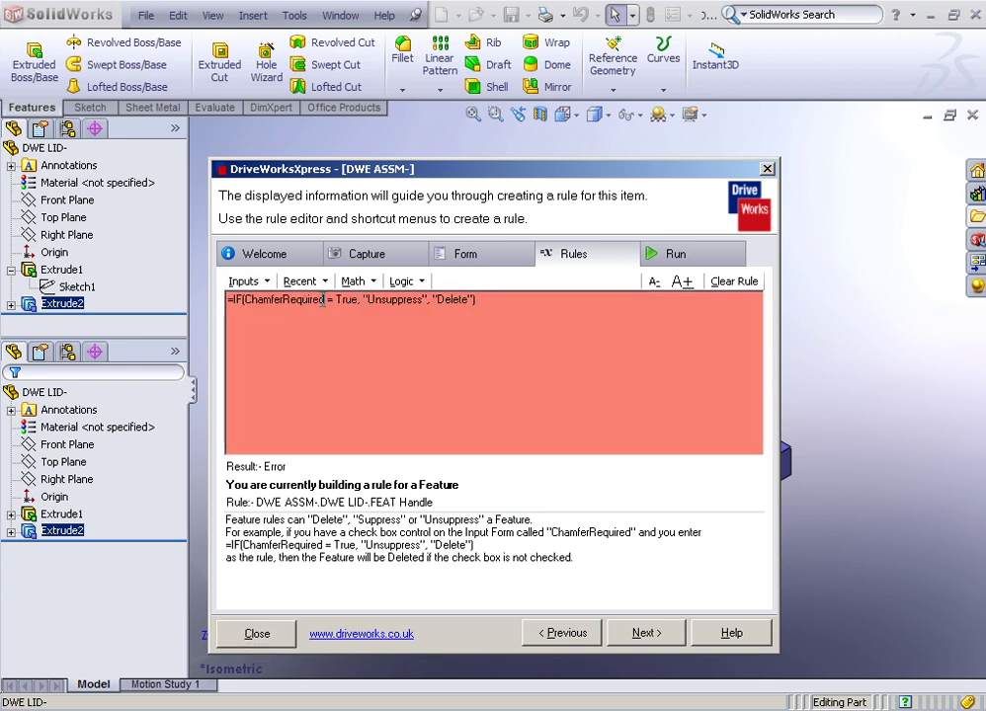
pyautogui.moveTo(322, 300); pyautogui.dragTo(249, 303)
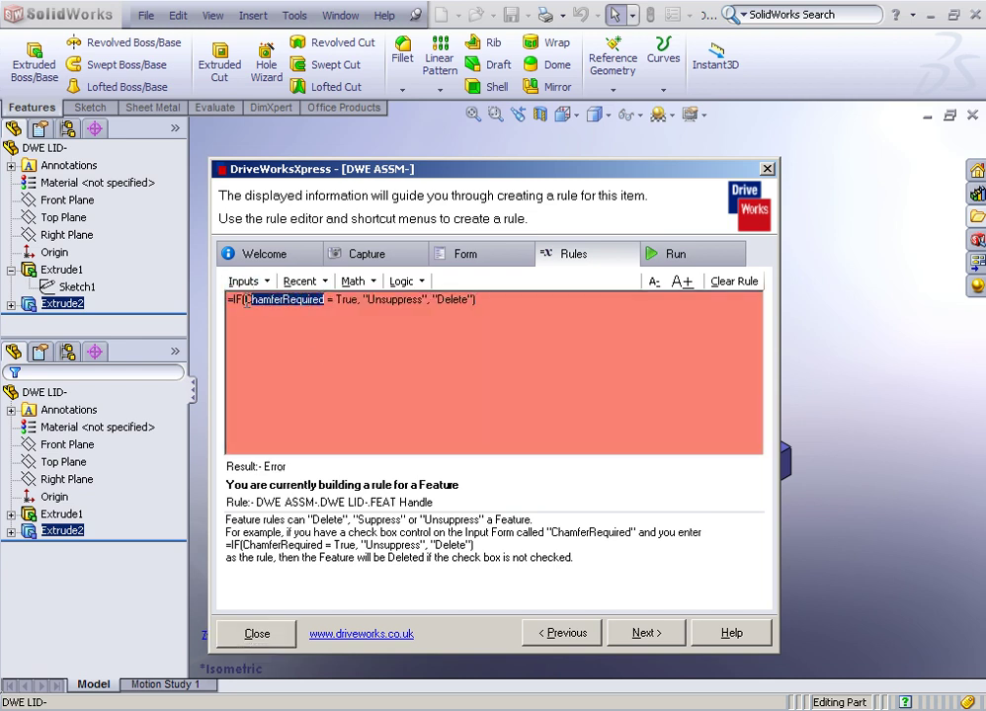
pyautogui.click(249, 283)
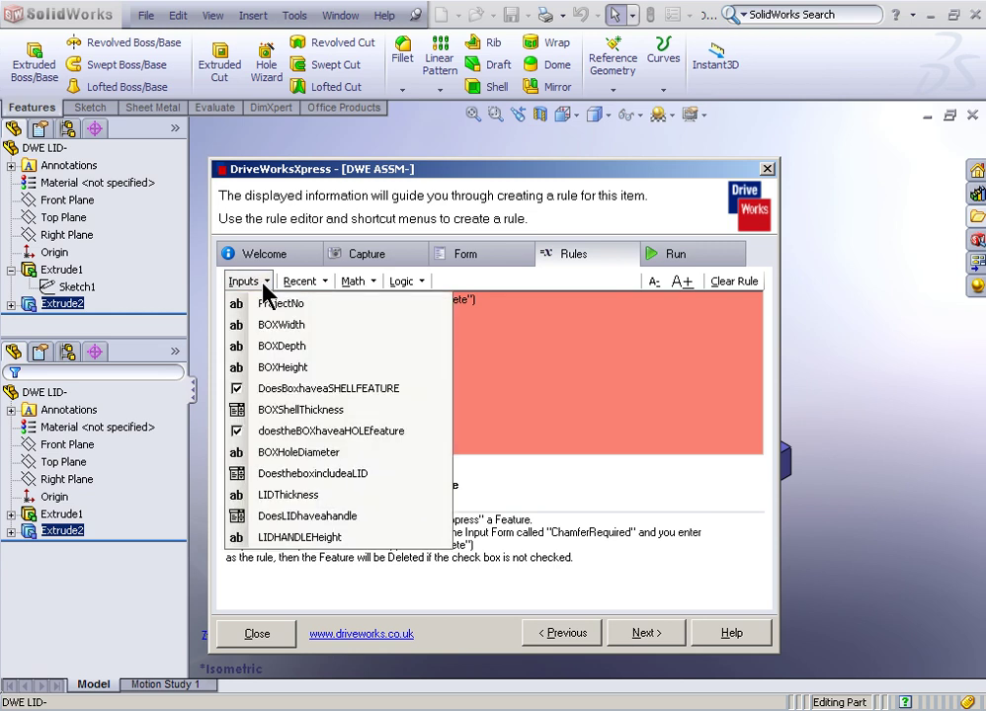
pyautogui.click(357, 522)
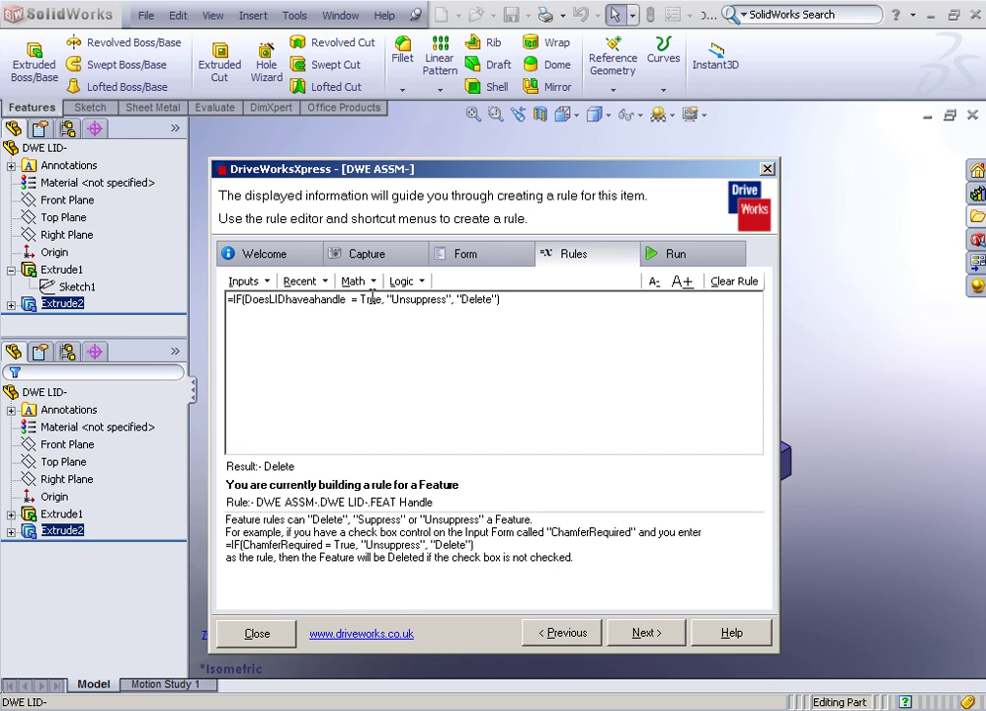
pyautogui.press('BackSpace')
pyautogui.press('BackSpace')
pyautogui.press('BackSpace')
pyautogui.press('BackSpace')
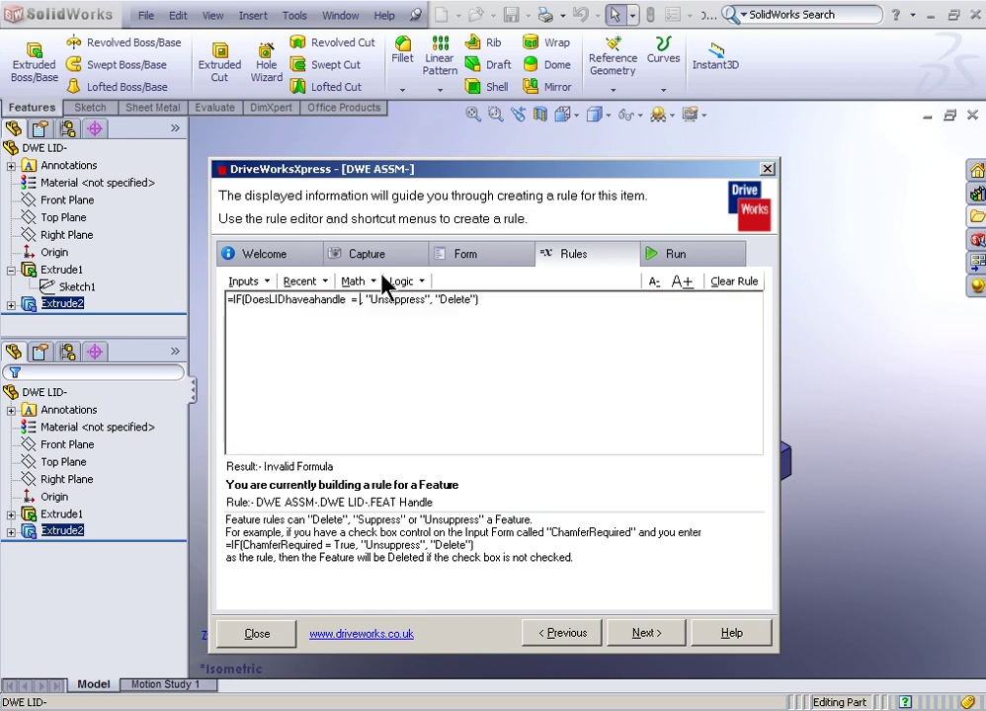
pyautogui.write('"YES"')
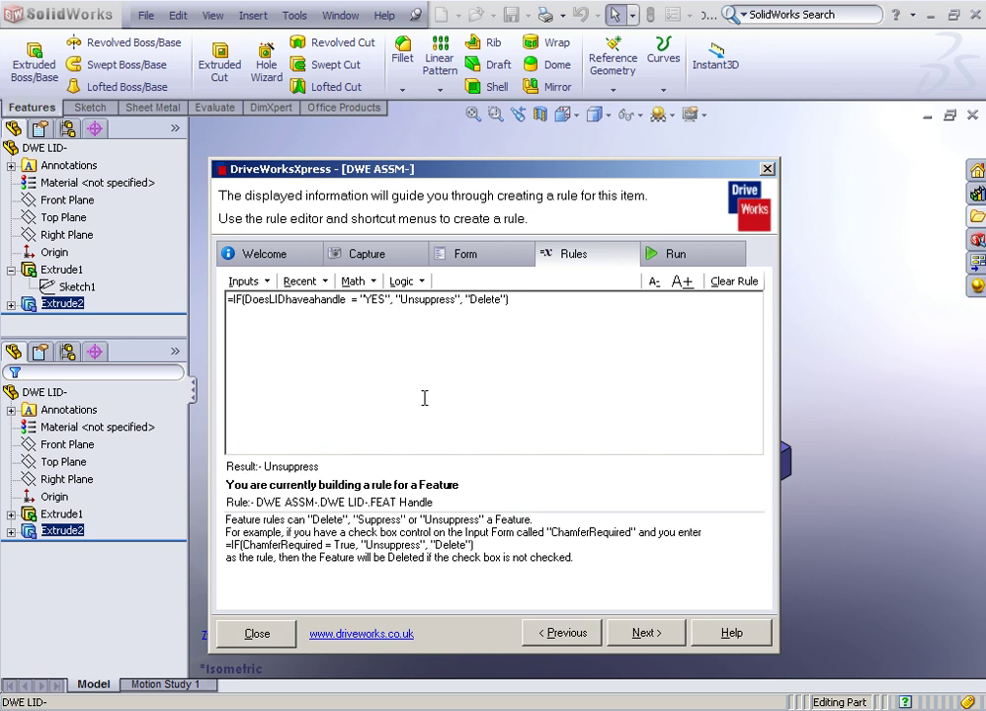
pyautogui.press('BackSpace')
pyautogui.press('BackSpace')
pyautogui.press('BackSpace')
pyautogui.write('ES"')
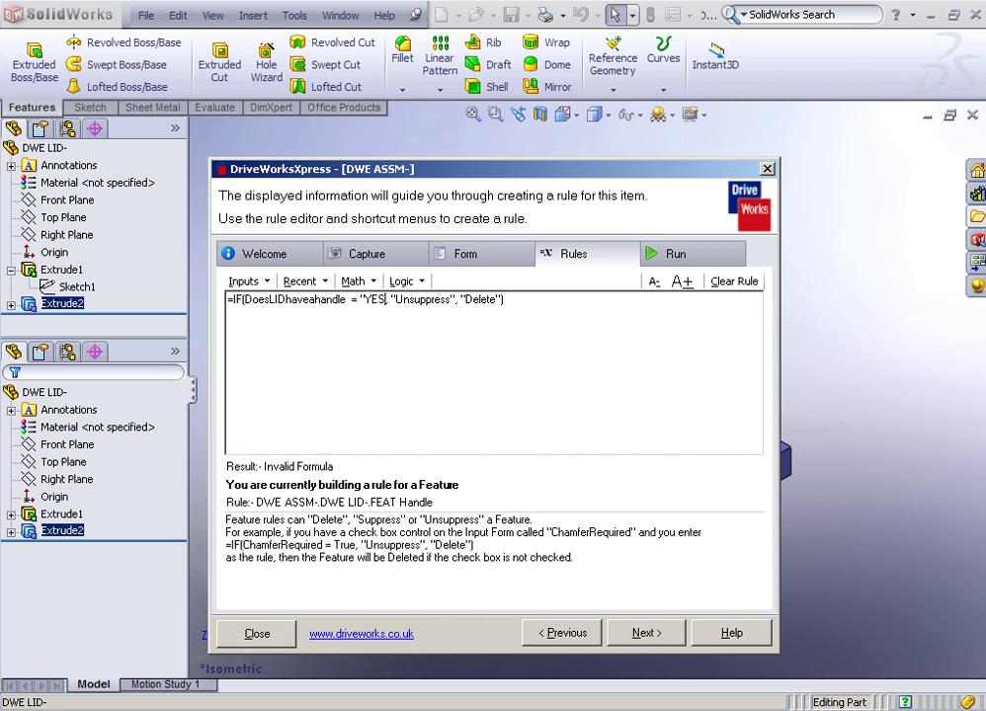
pyautogui.press('BackSpace')
pyautogui.press('BackSpace')
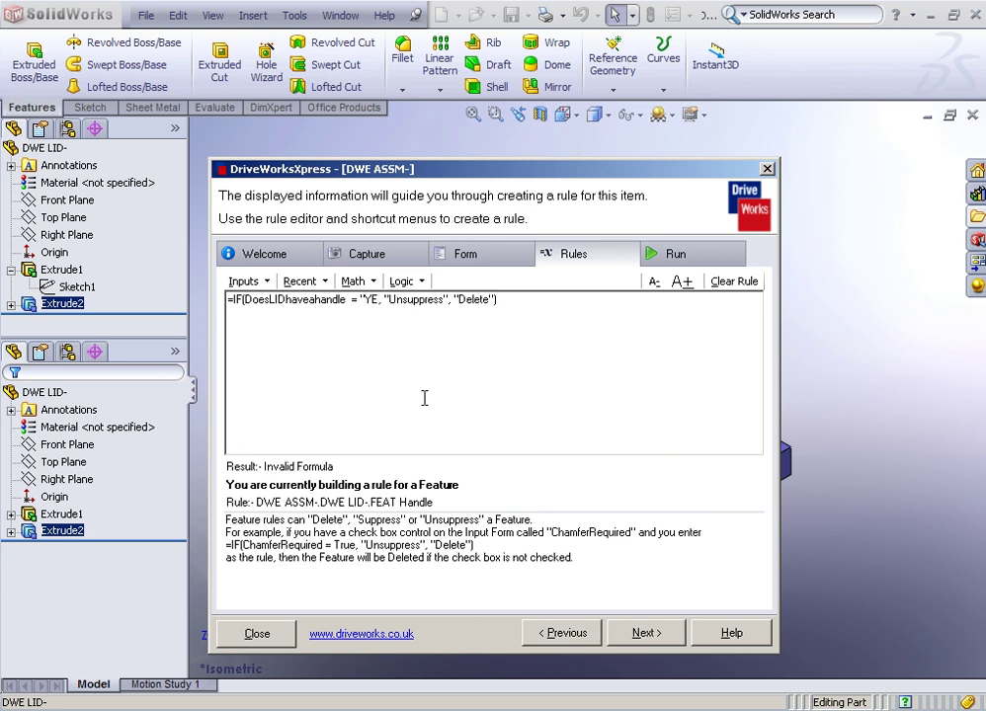
pyautogui.write('S"')
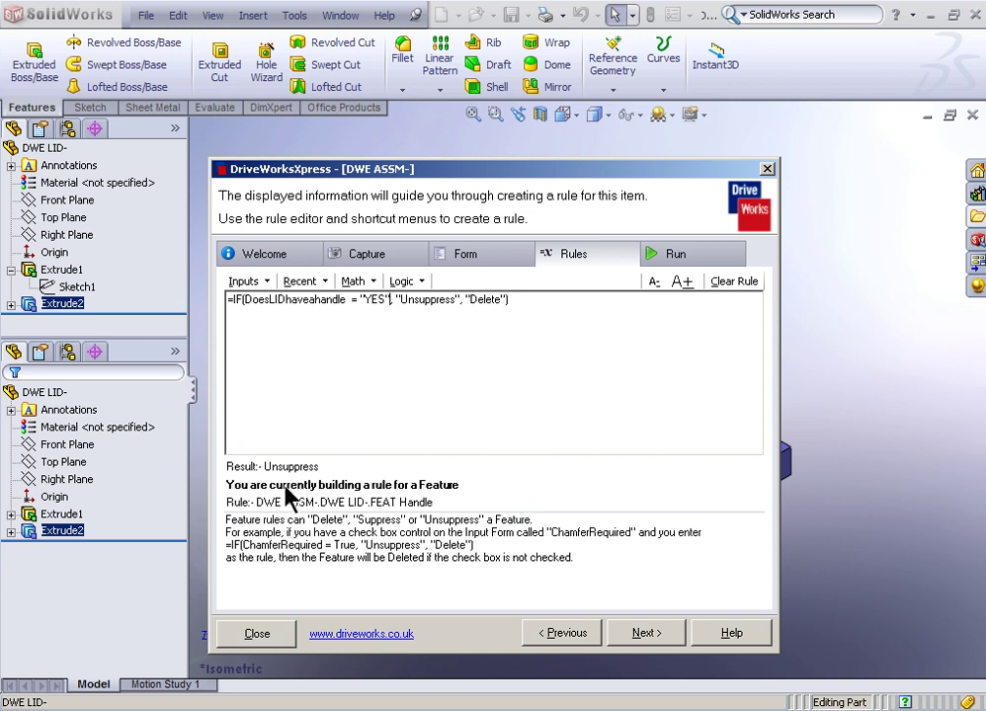
pyautogui.click(647, 637)
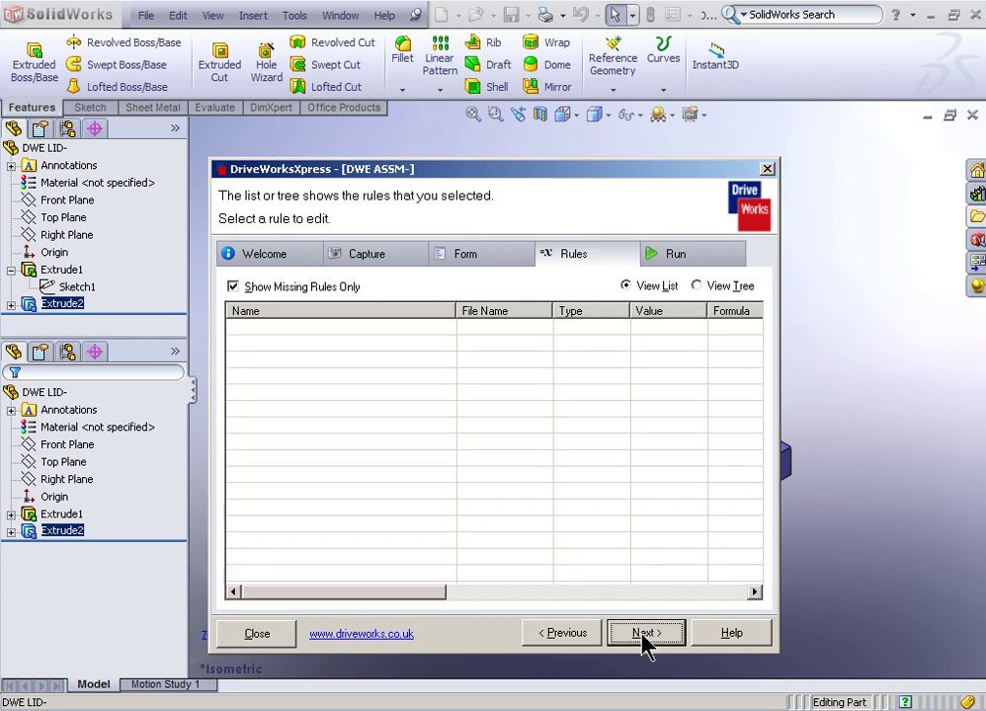
# Step: Switch the wizard from feature rules to editing rules of every type
pyautogui.click(286, 287)
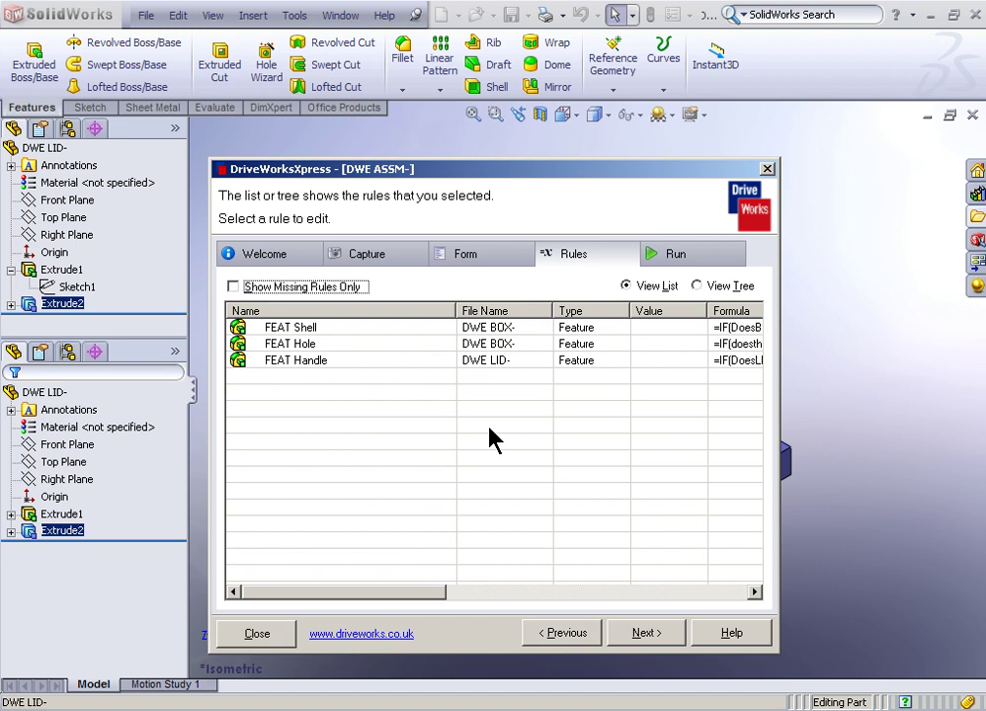
pyautogui.click(302, 287)
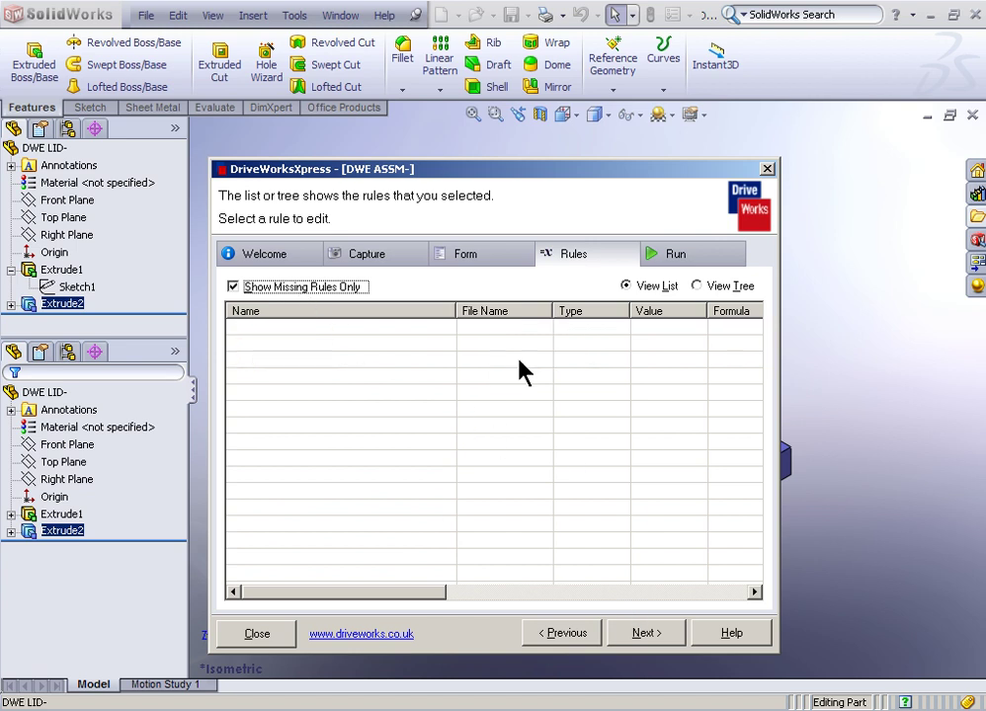
pyautogui.click(647, 633)
pyautogui.click(561, 631)
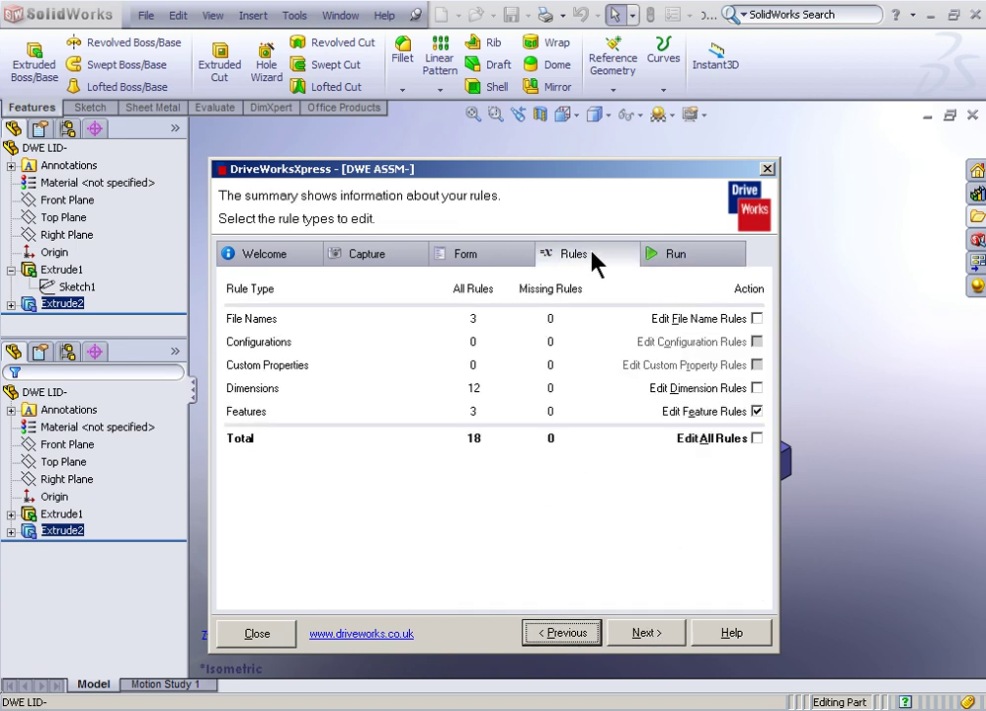
pyautogui.click(757, 411)
pyautogui.click(757, 438)
pyautogui.click(654, 634)
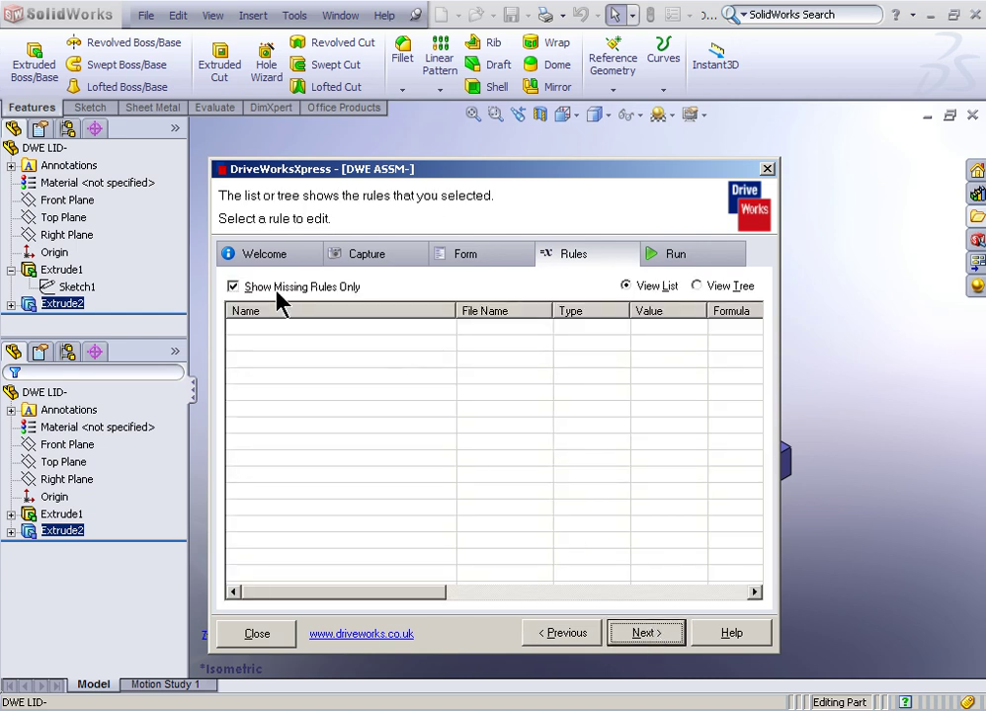
# Step: List all rules in a widened dialog and reopen Hole height from base (result 35)
pyautogui.click(233, 286)
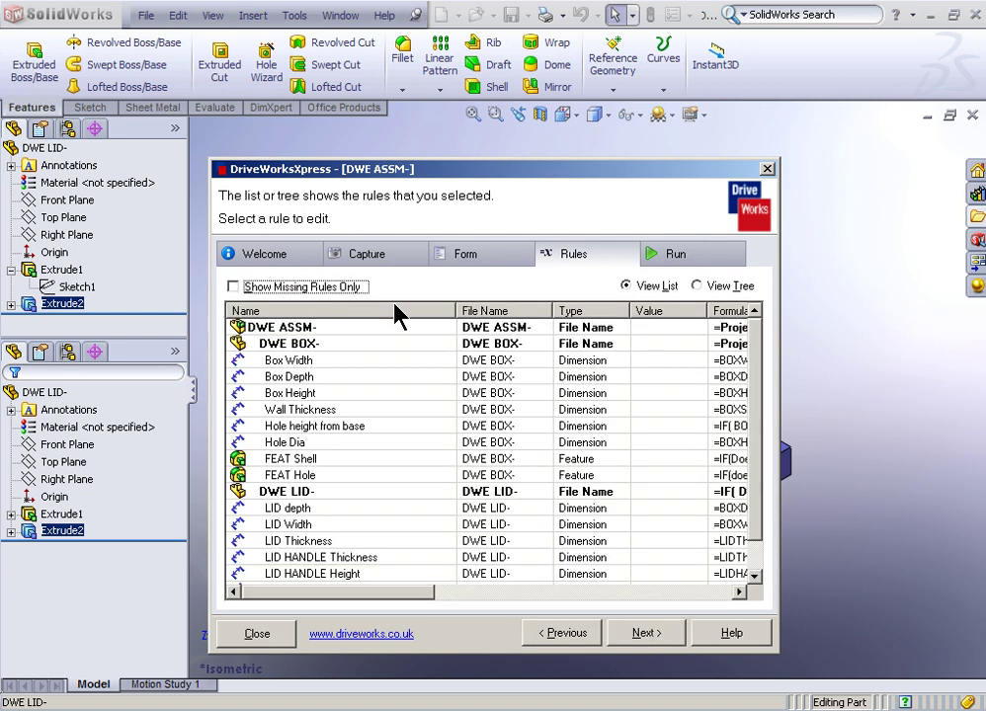
pyautogui.moveTo(776, 547); pyautogui.dragTo(940, 542)
pyautogui.click(791, 508)
pyautogui.click(802, 491)
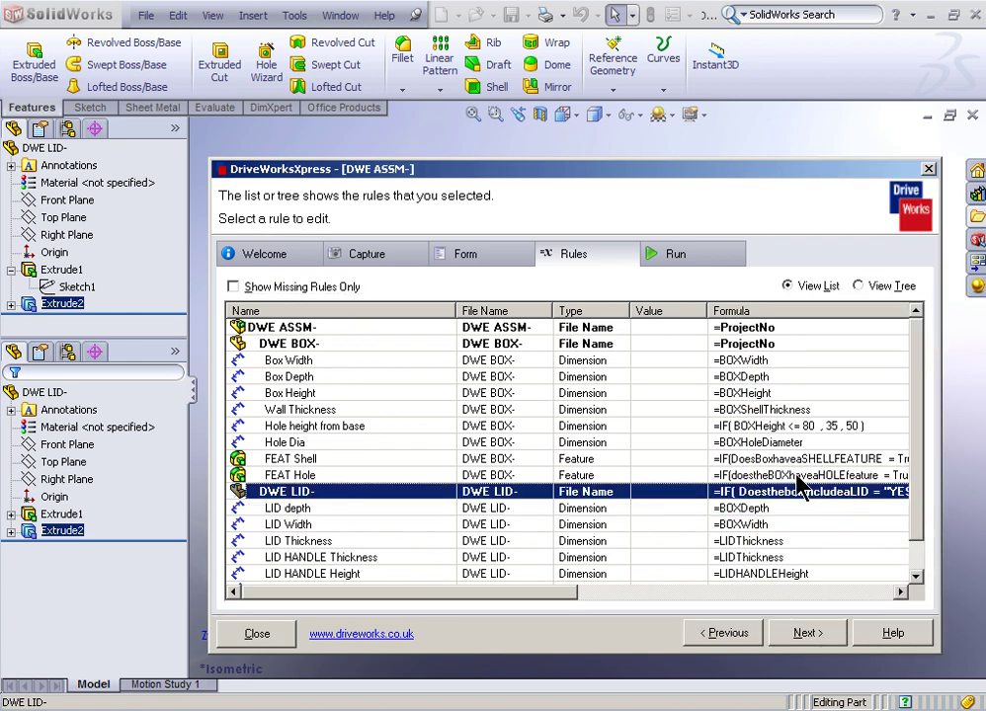
pyautogui.click(772, 427)
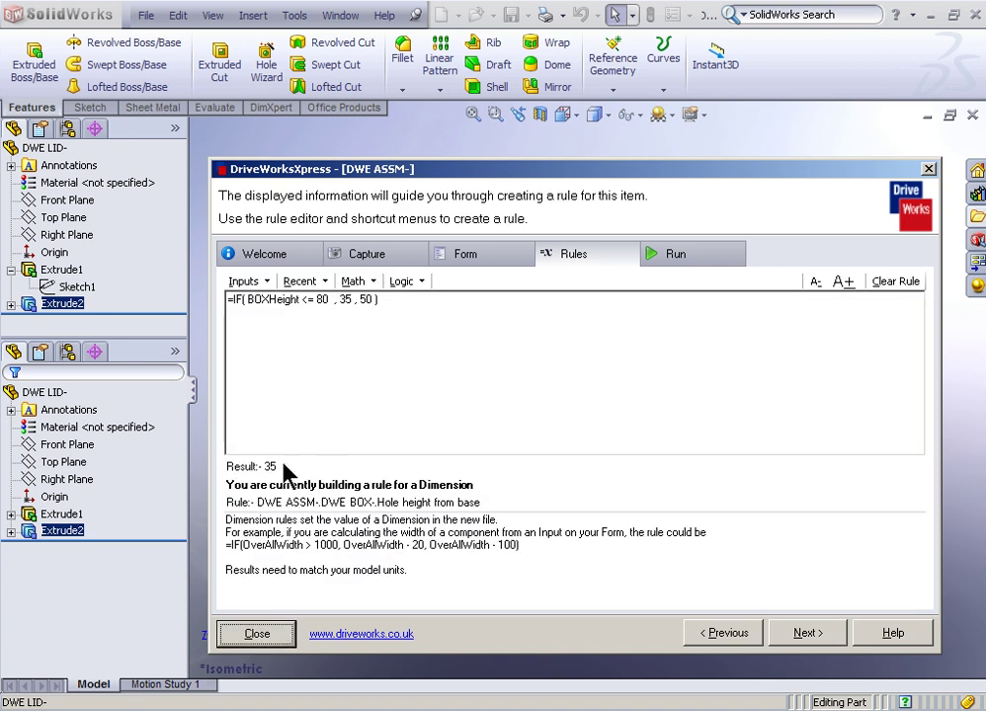
# Step: Return to the Form step and test it with sample values like BOX Height 75
pyautogui.click(729, 633)
pyautogui.click(729, 635)
pyautogui.click(729, 635)
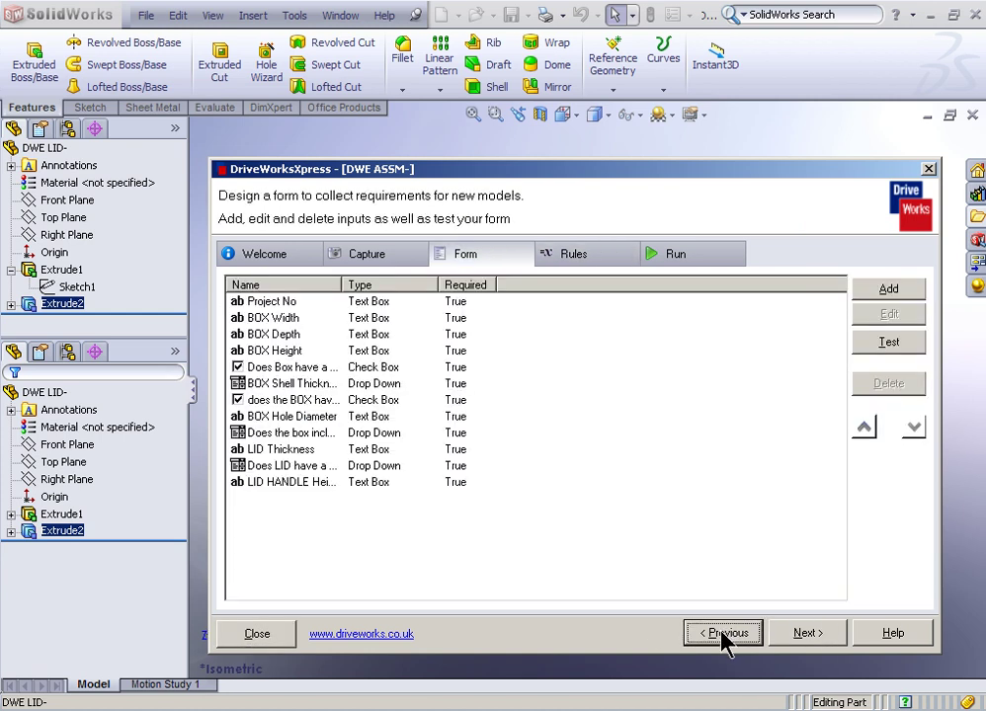
pyautogui.click(889, 343)
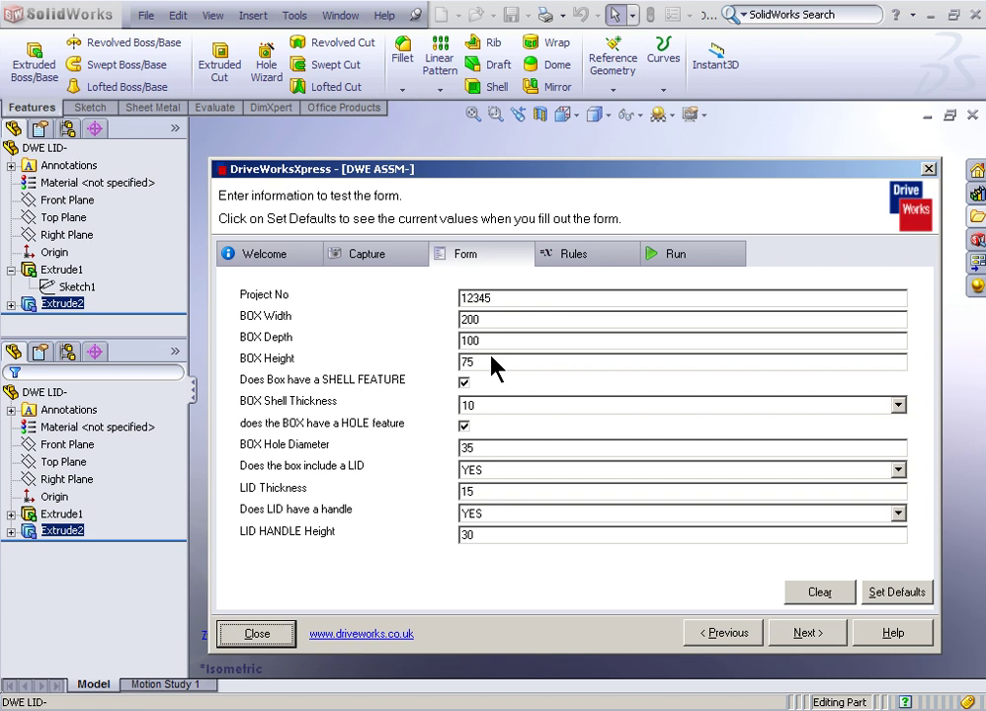